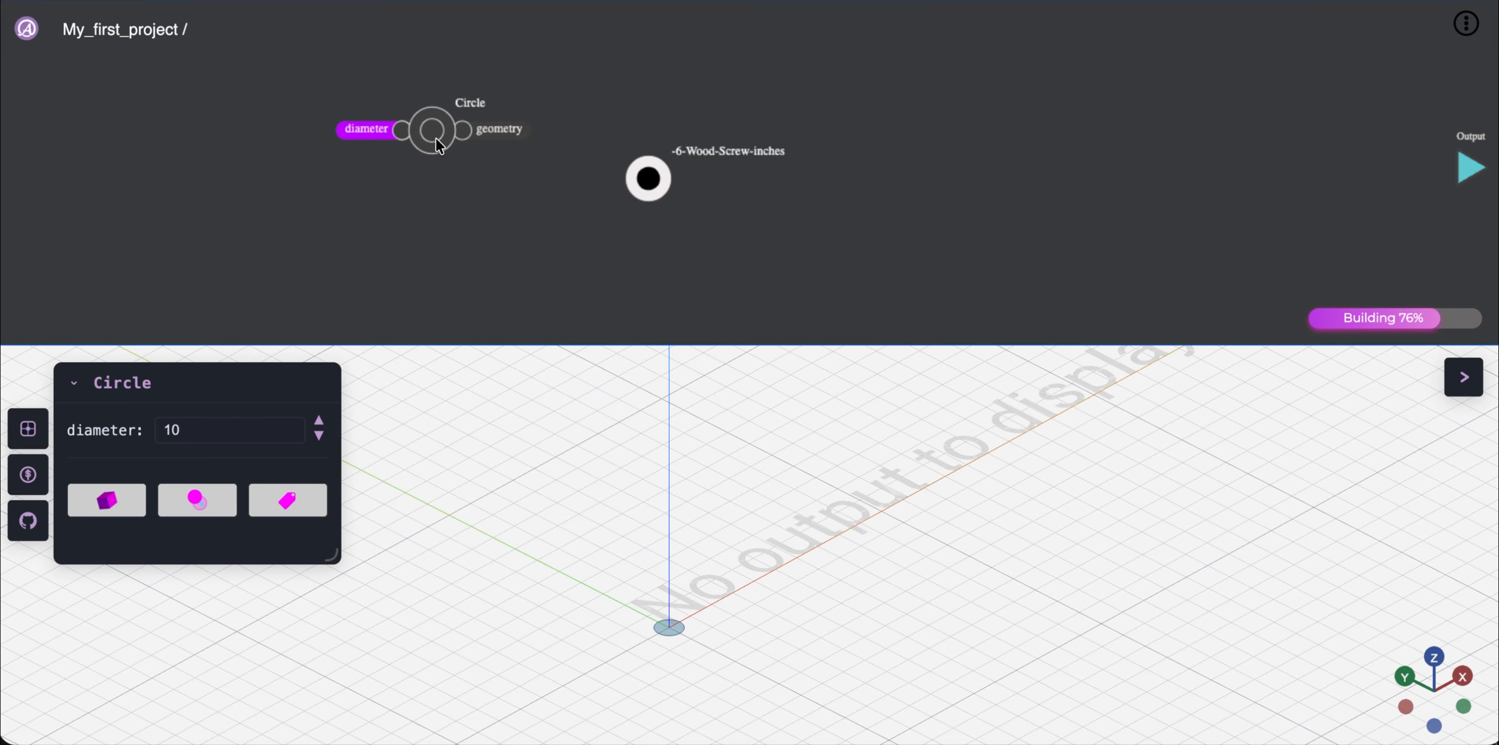
Set the Length of the -6-Wood-Screw-inches molecule to 10
left_click(449, 191)
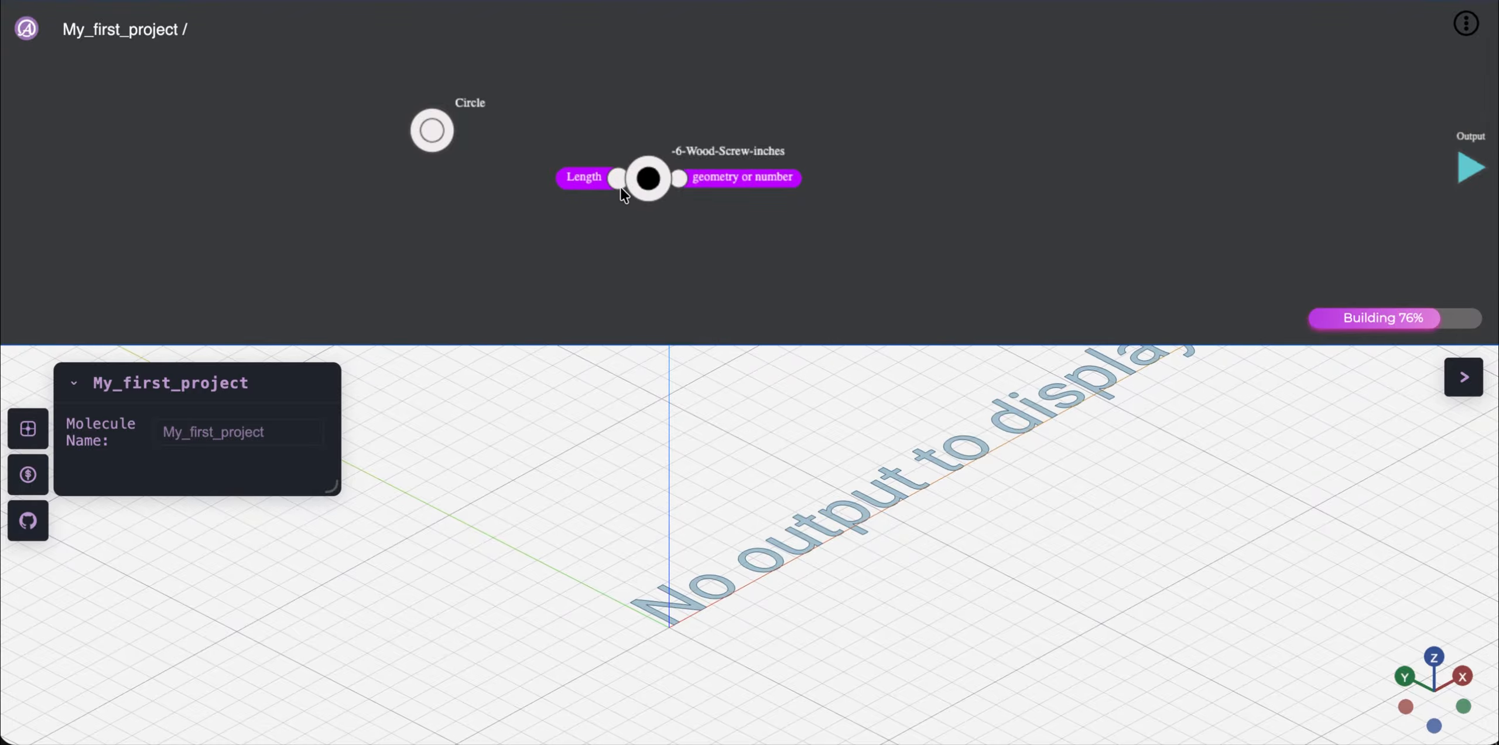
left_click(648, 179)
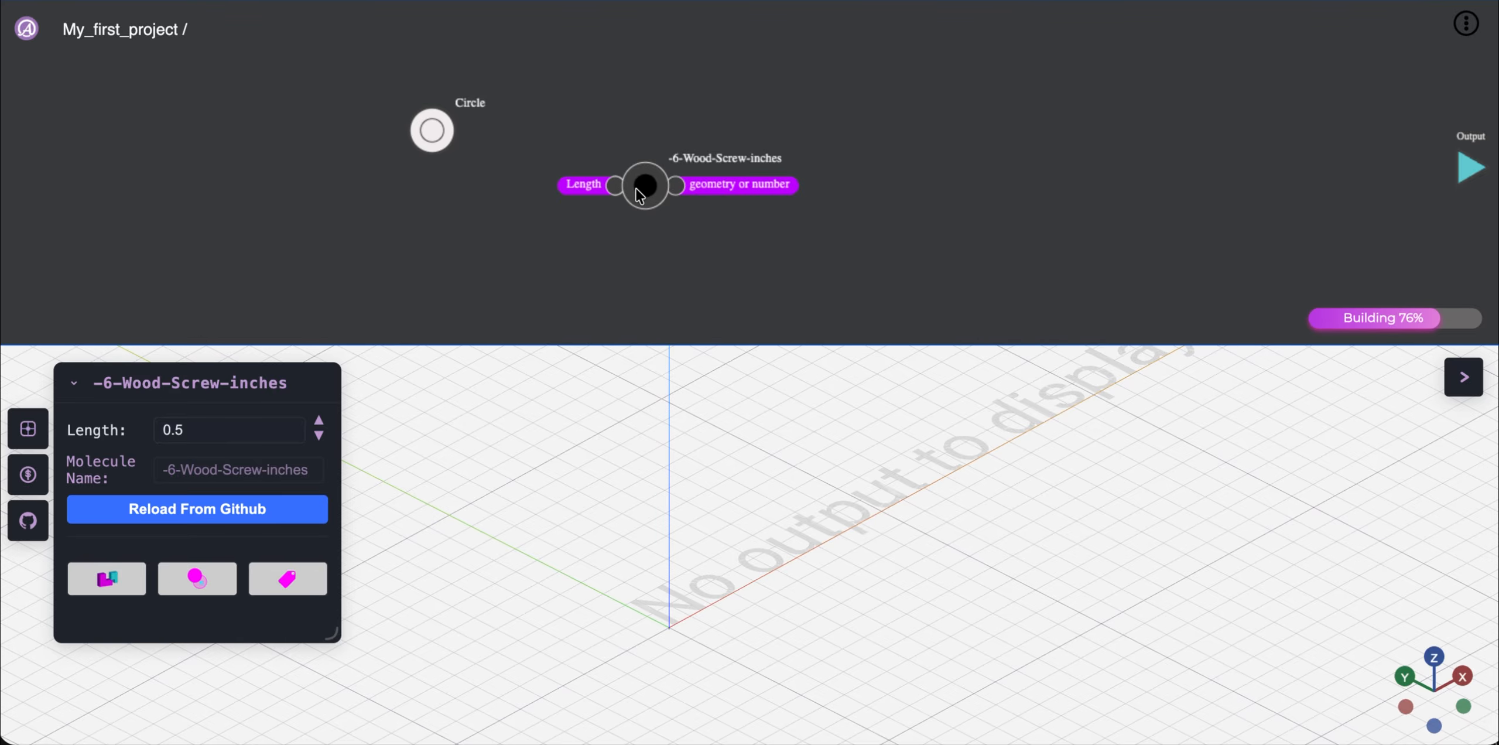
scroll(586, 639, "up", 5)
scroll(644, 513, "up", 5)
right_click_drag(586, 639, 782, 545)
scroll(656, 496, "up", 5)
scroll(782, 546, "up", 5)
double_click(197, 429)
type("10")
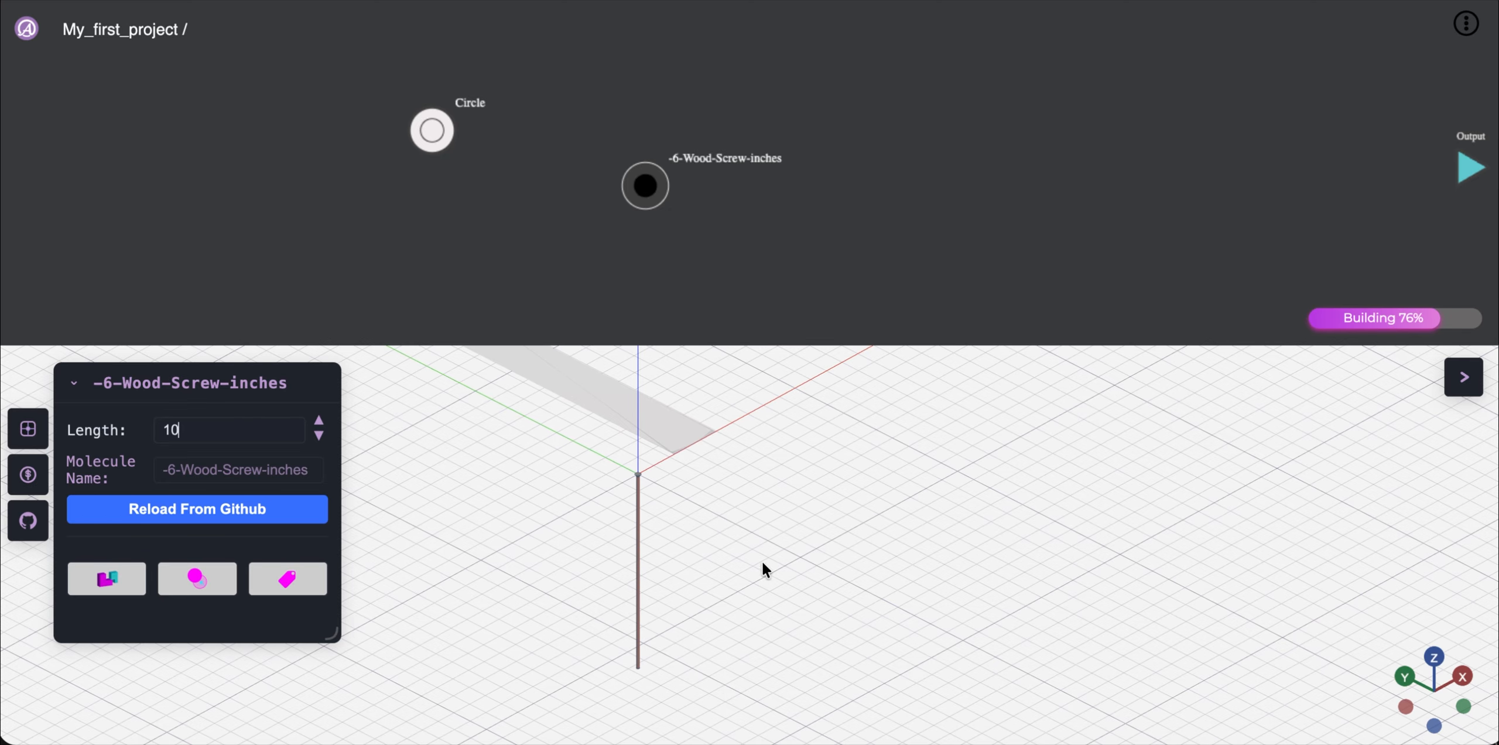
left_click(597, 147)
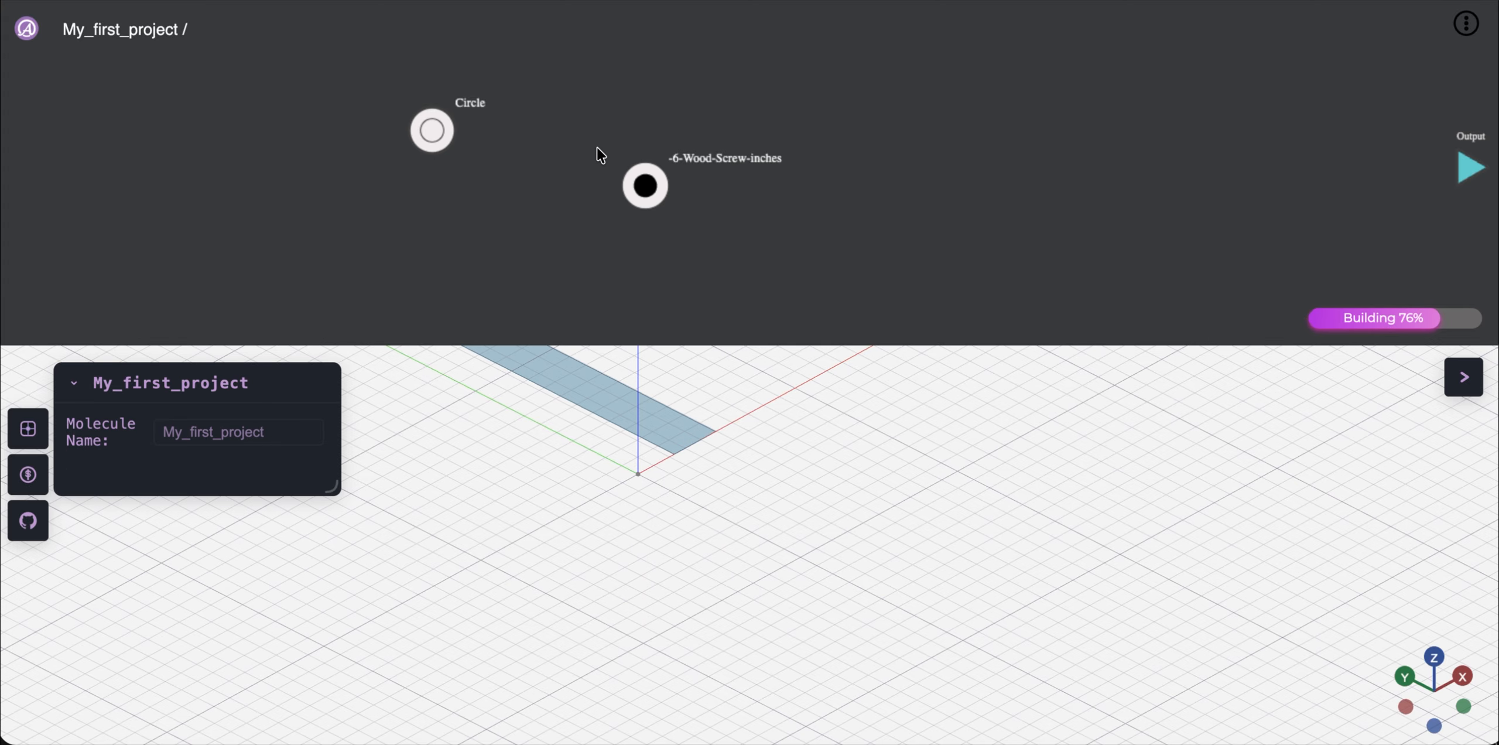
Move the Circle atom above the wood screw molecule and add a new empty Molecule to the project
left_click_drag(431, 130, 568, 69)
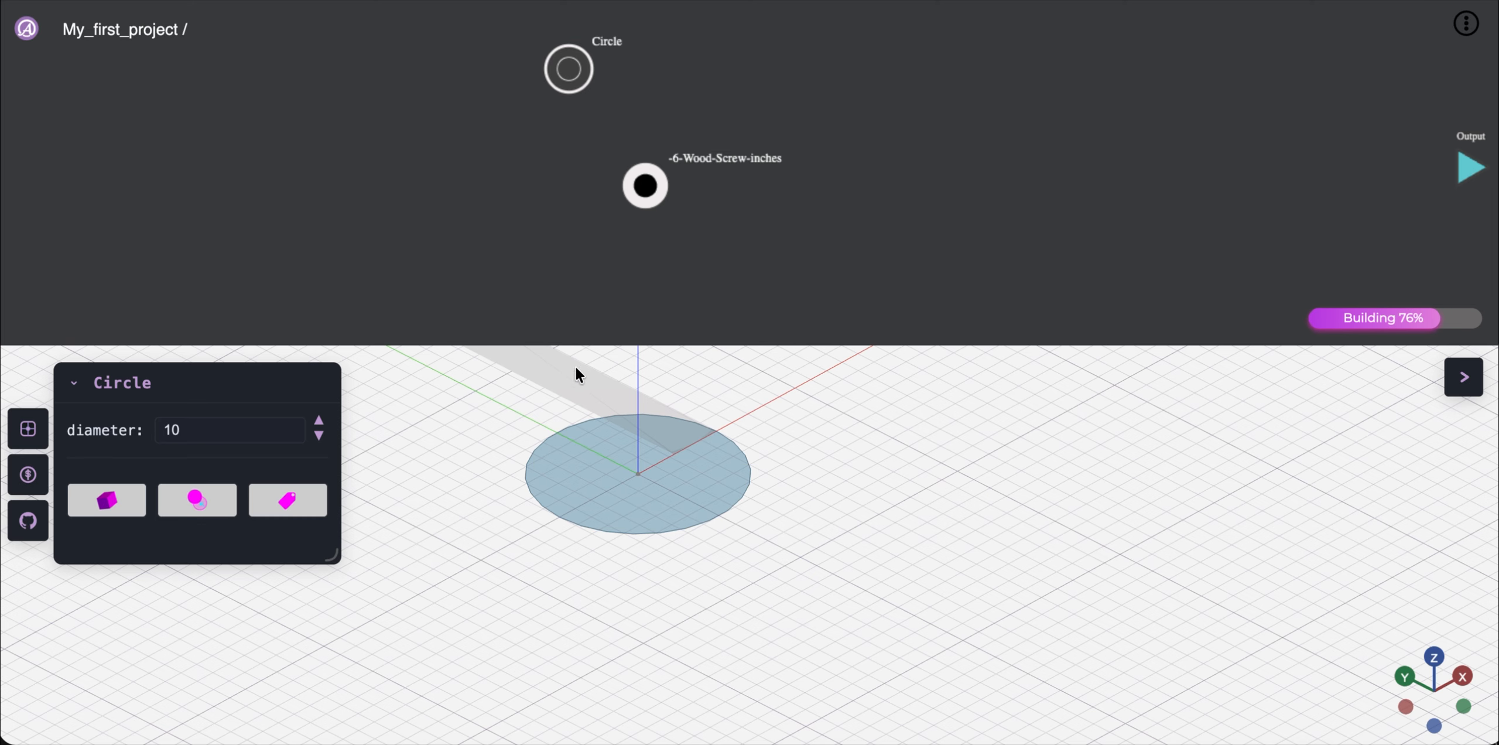
left_click(564, 181)
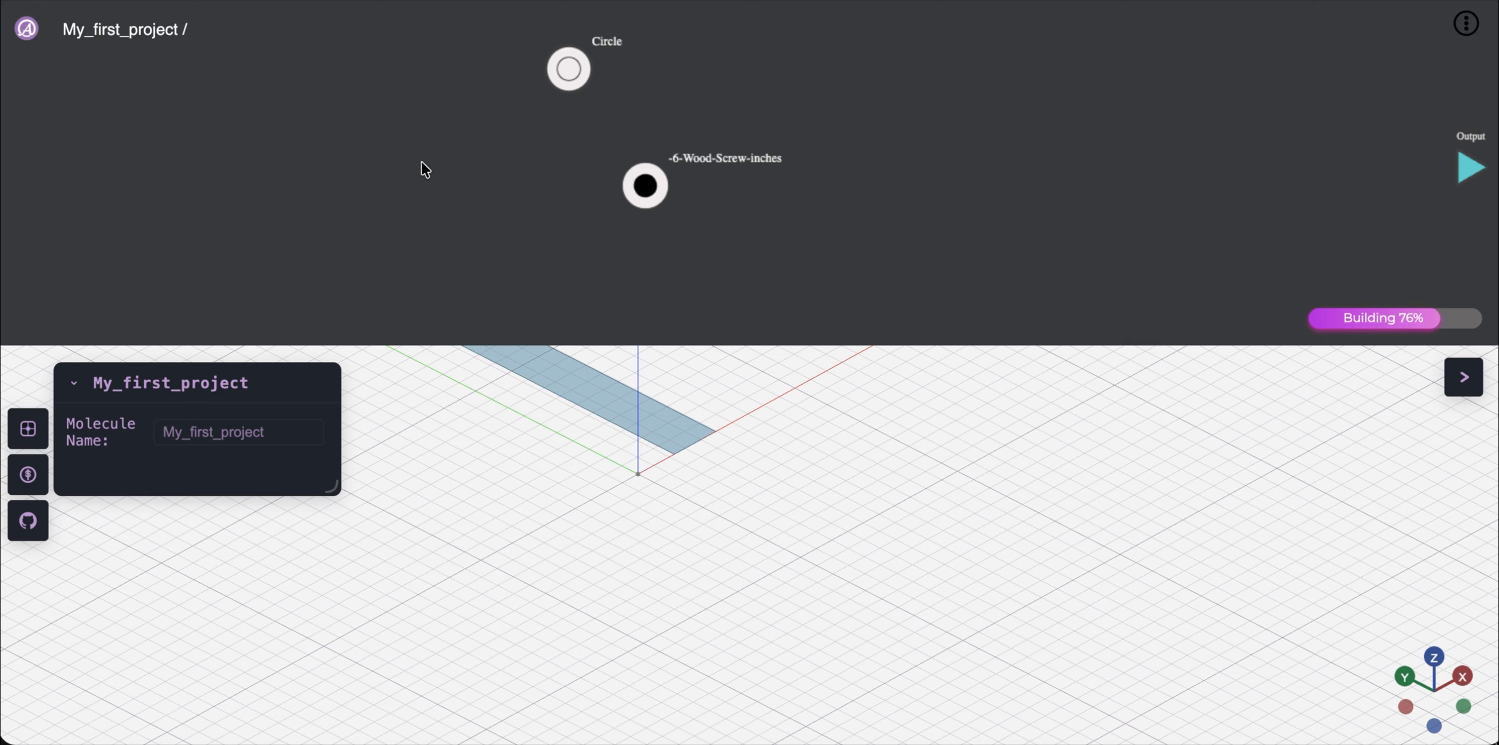
right_click(279, 170)
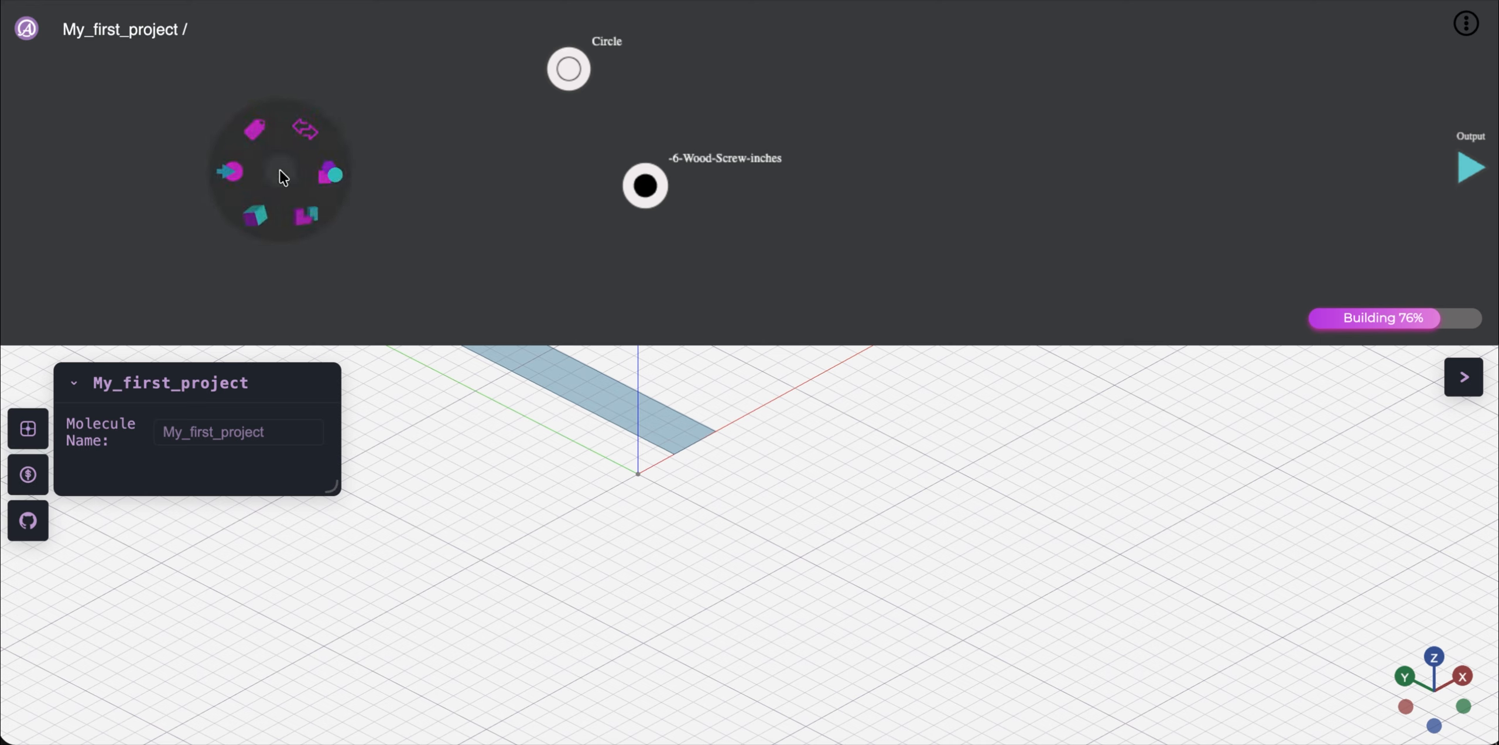
mouse_move(339, 171)
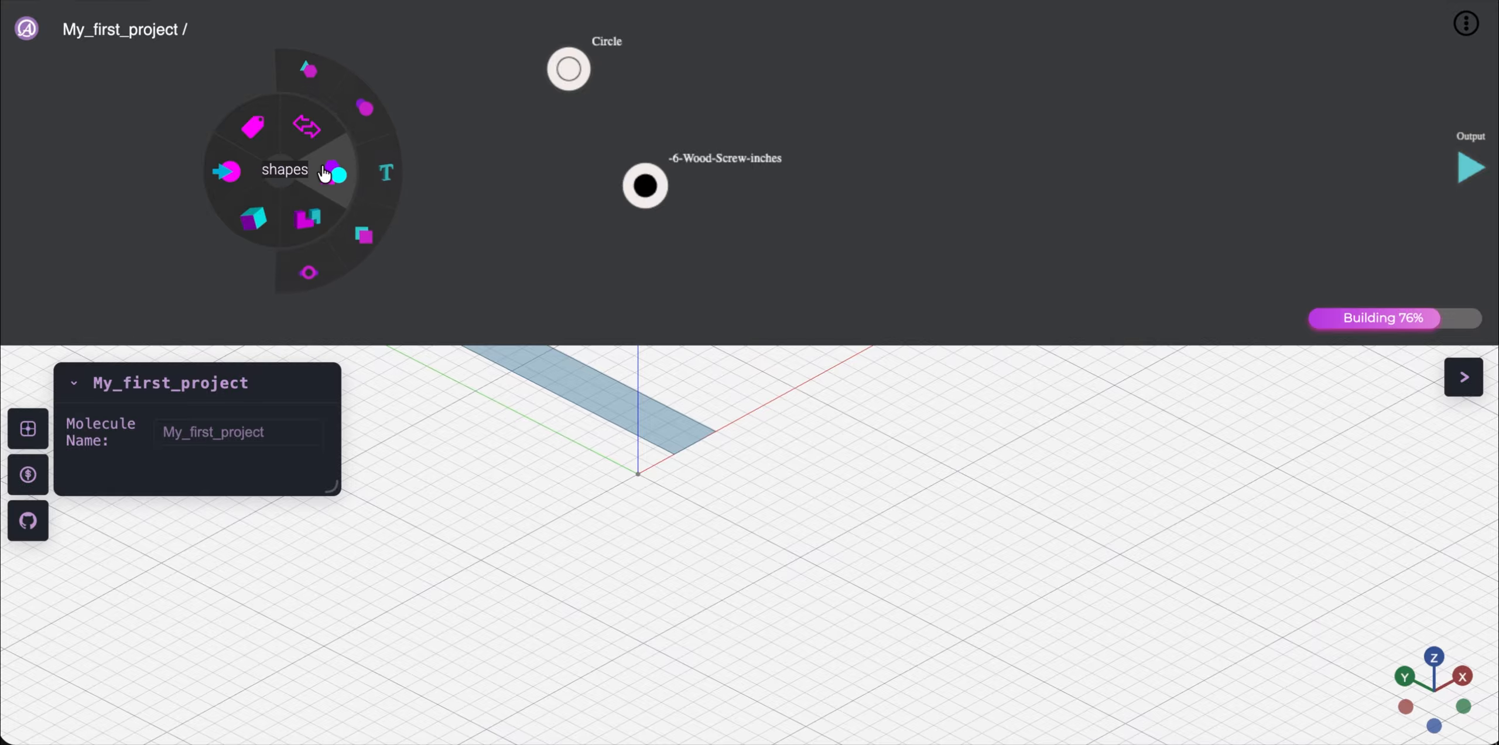
left_click(314, 268)
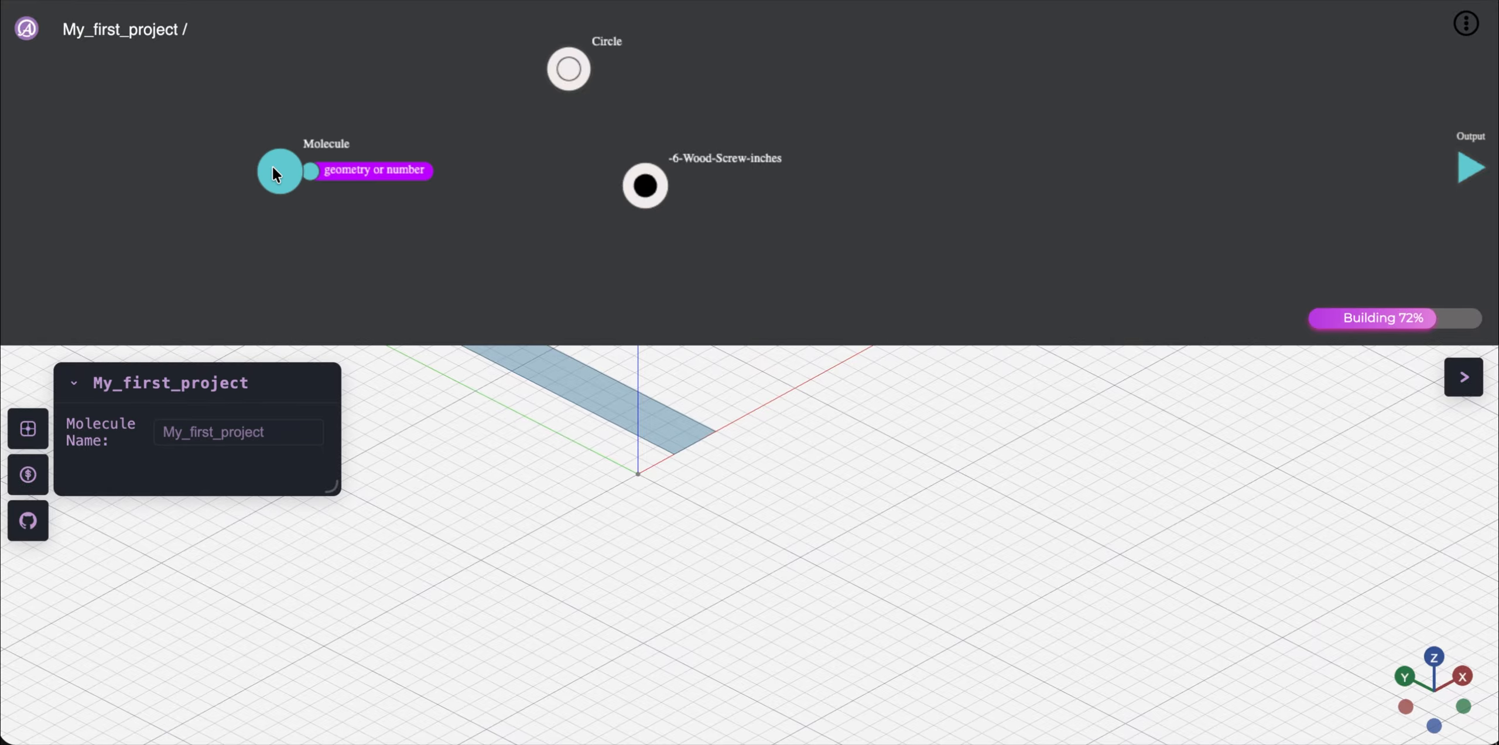
left_click_drag(275, 168, 351, 166)
Open the new Molecule and add a number input named Diameter inside it
double_click(351, 167)
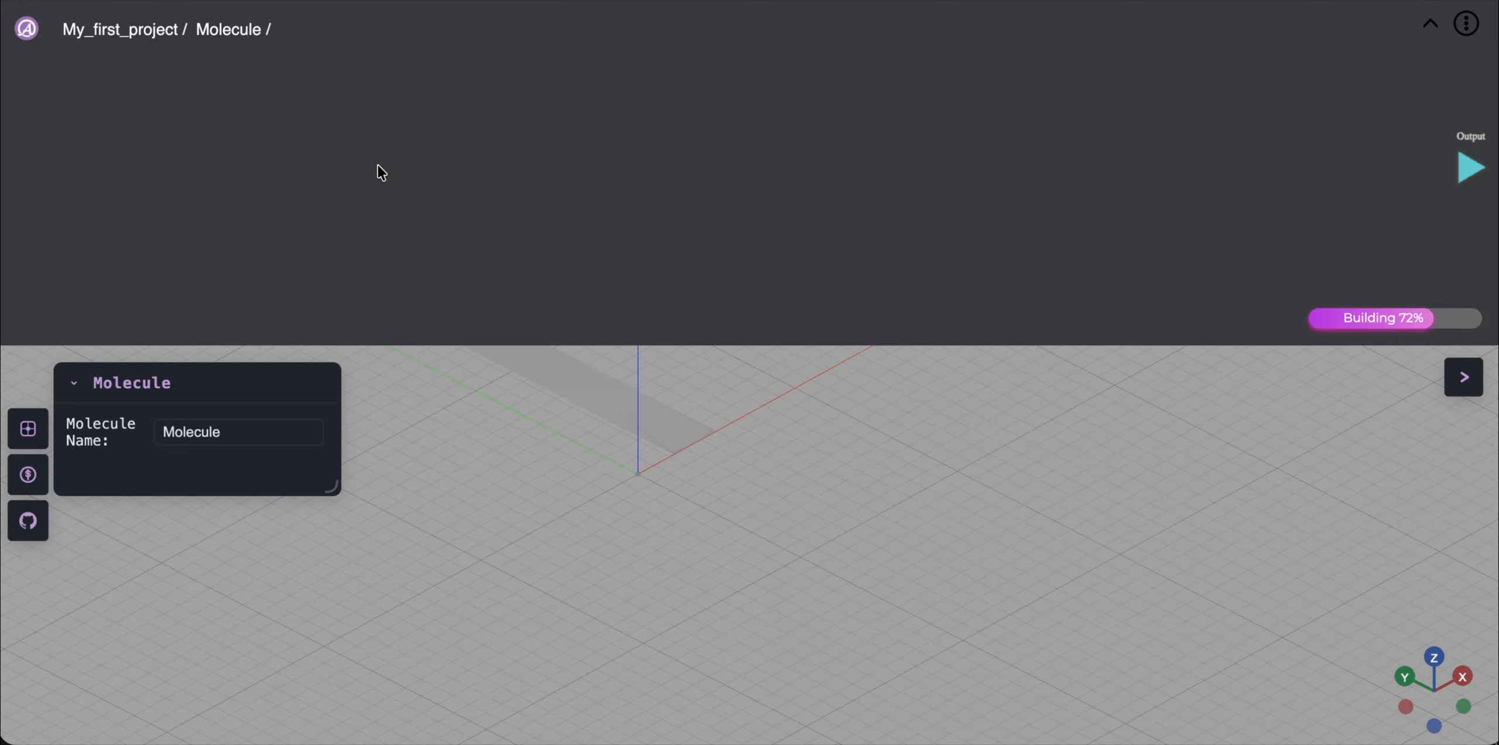
right_click(413, 173)
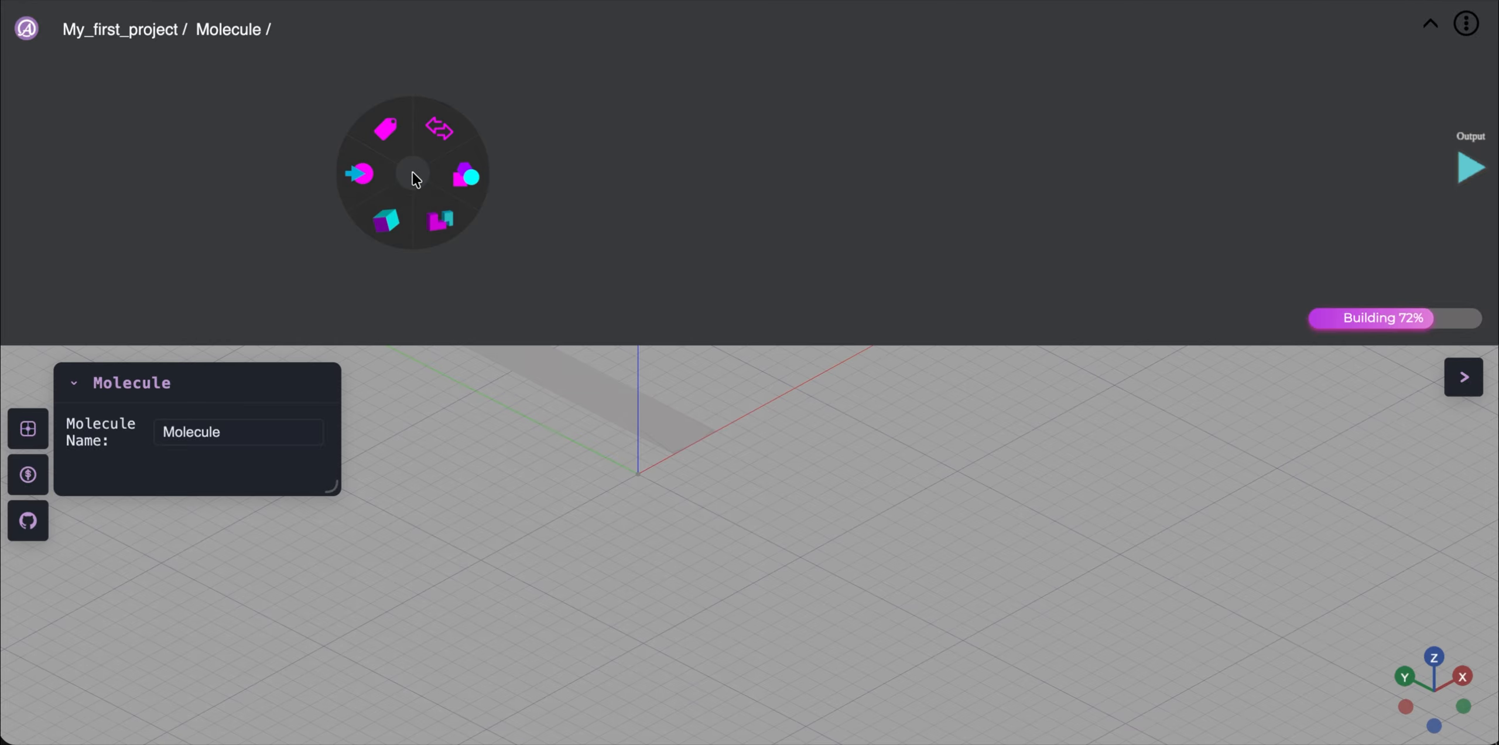
mouse_move(350, 176)
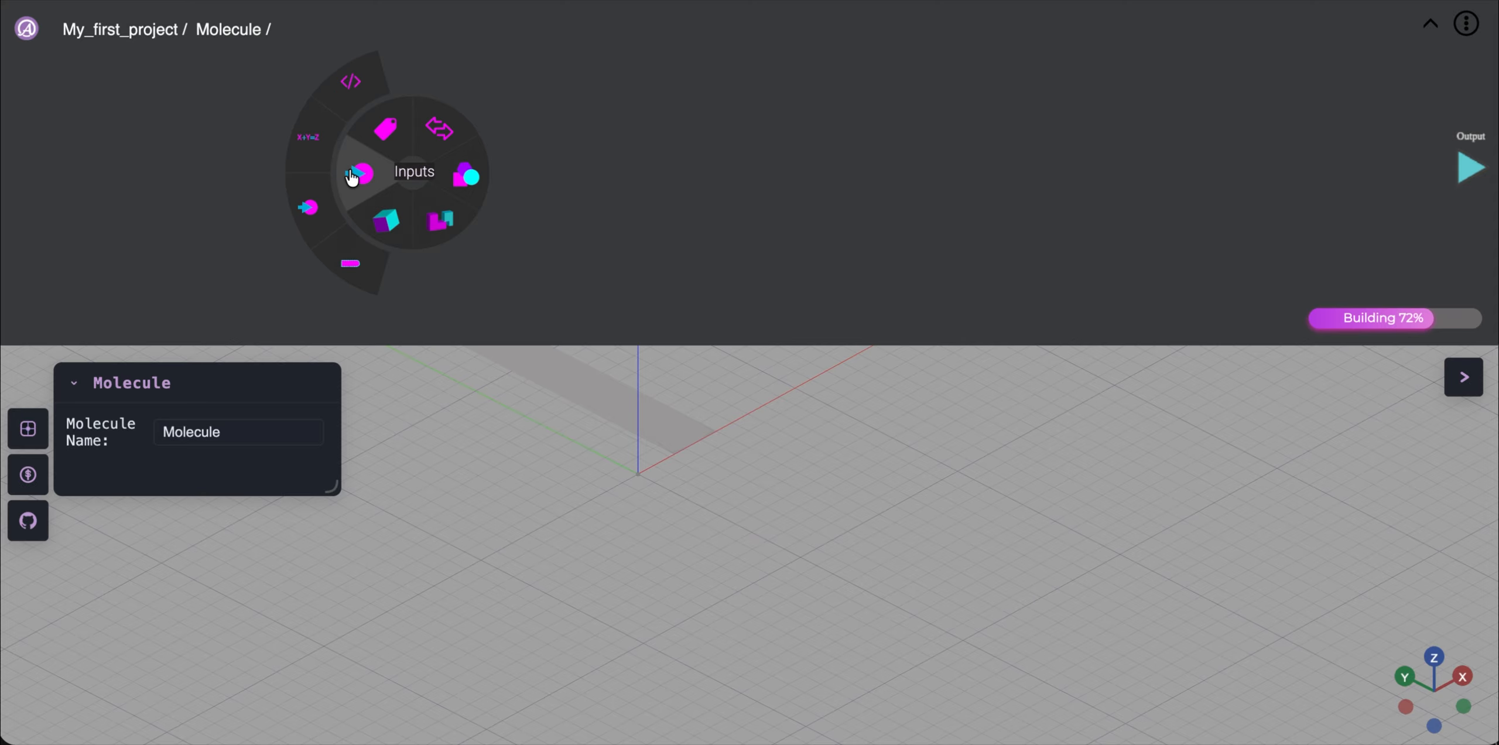
left_click(350, 179)
right_click(350, 180)
mouse_move(313, 191)
left_click(243, 231)
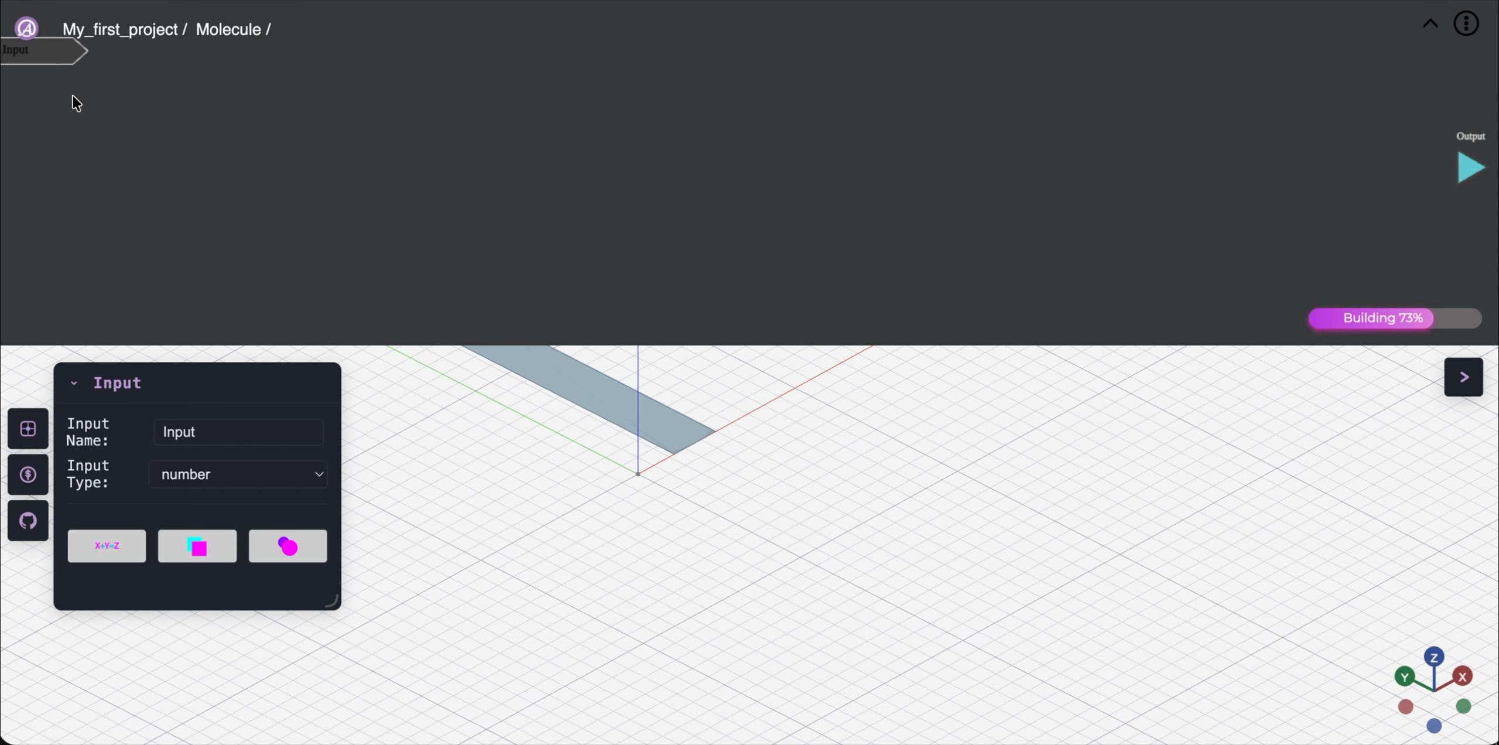
left_click_drag(50, 51, 49, 121)
double_click(241, 436)
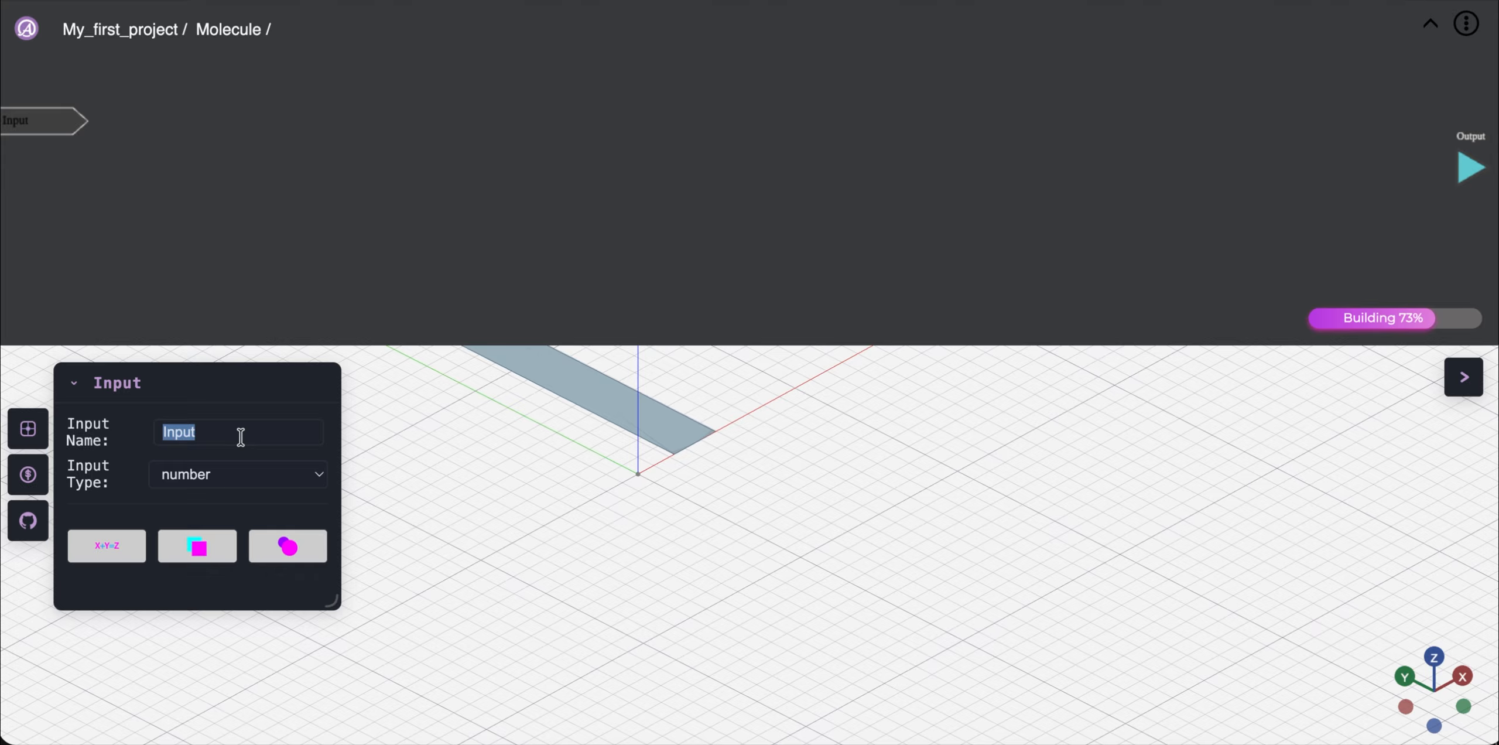
type("Diameter")
key("Return")
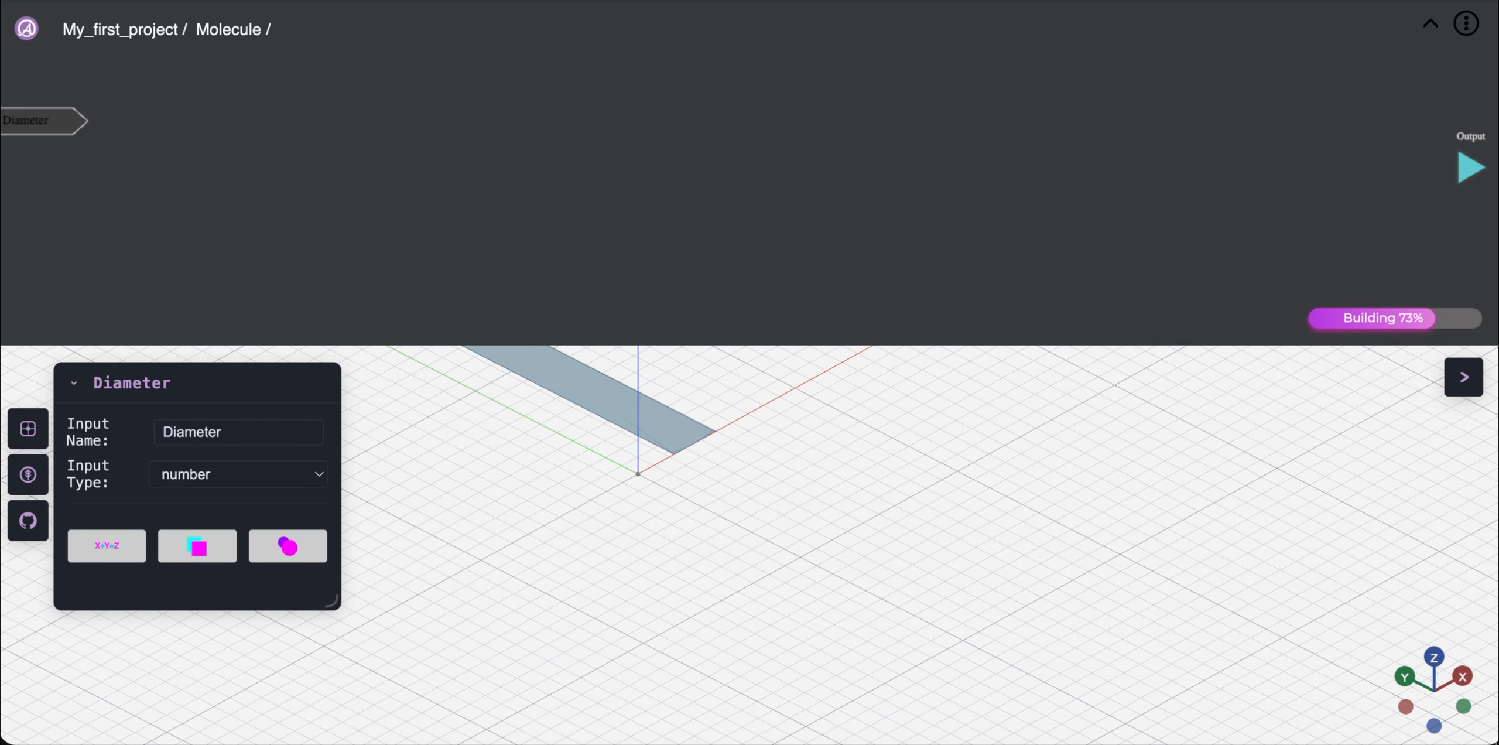
Add a Circle inside the Molecule, wired from the Diameter input and into the Output, and return to the parent project
right_click(447, 161)
mouse_move(504, 171)
left_click(526, 139)
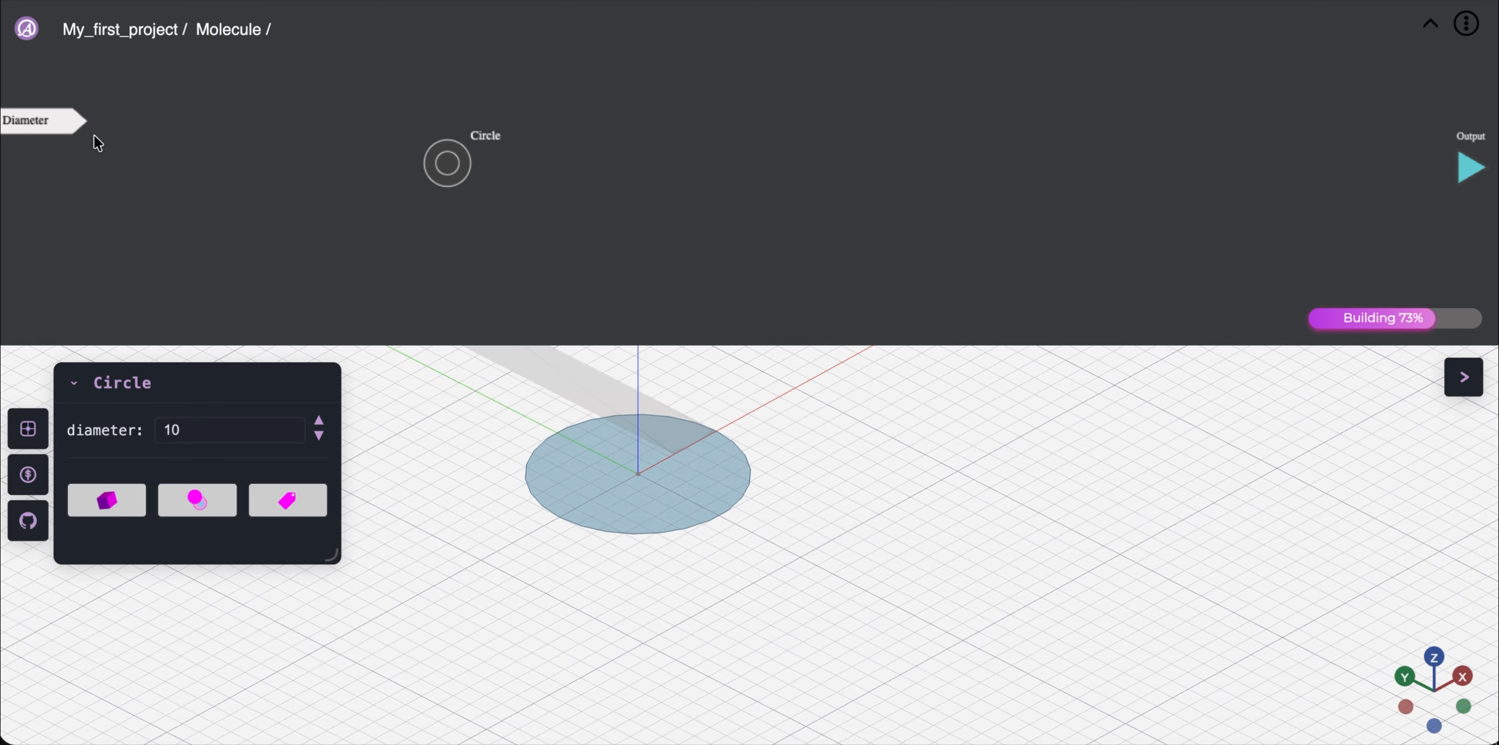
left_click_drag(87, 120, 1466, 167)
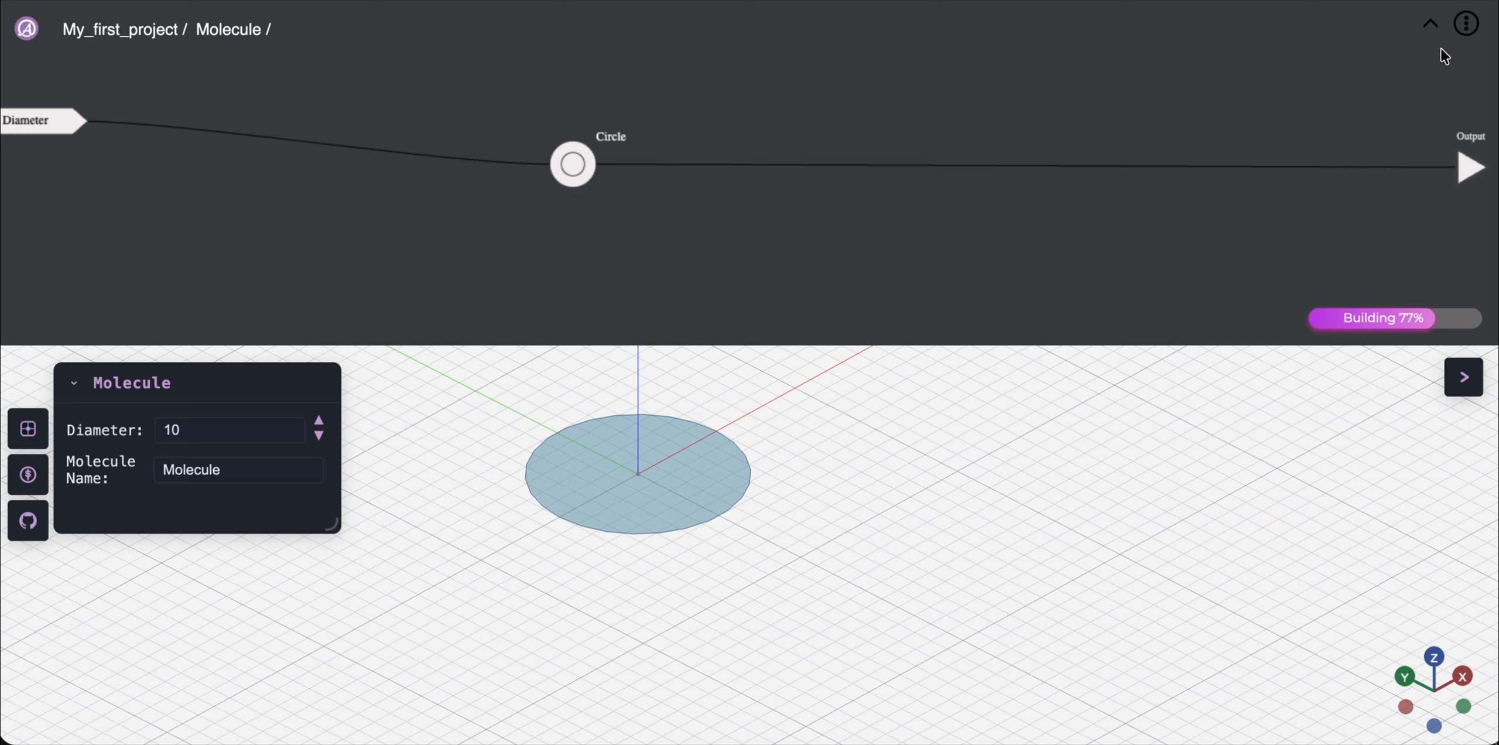
left_click(1430, 23)
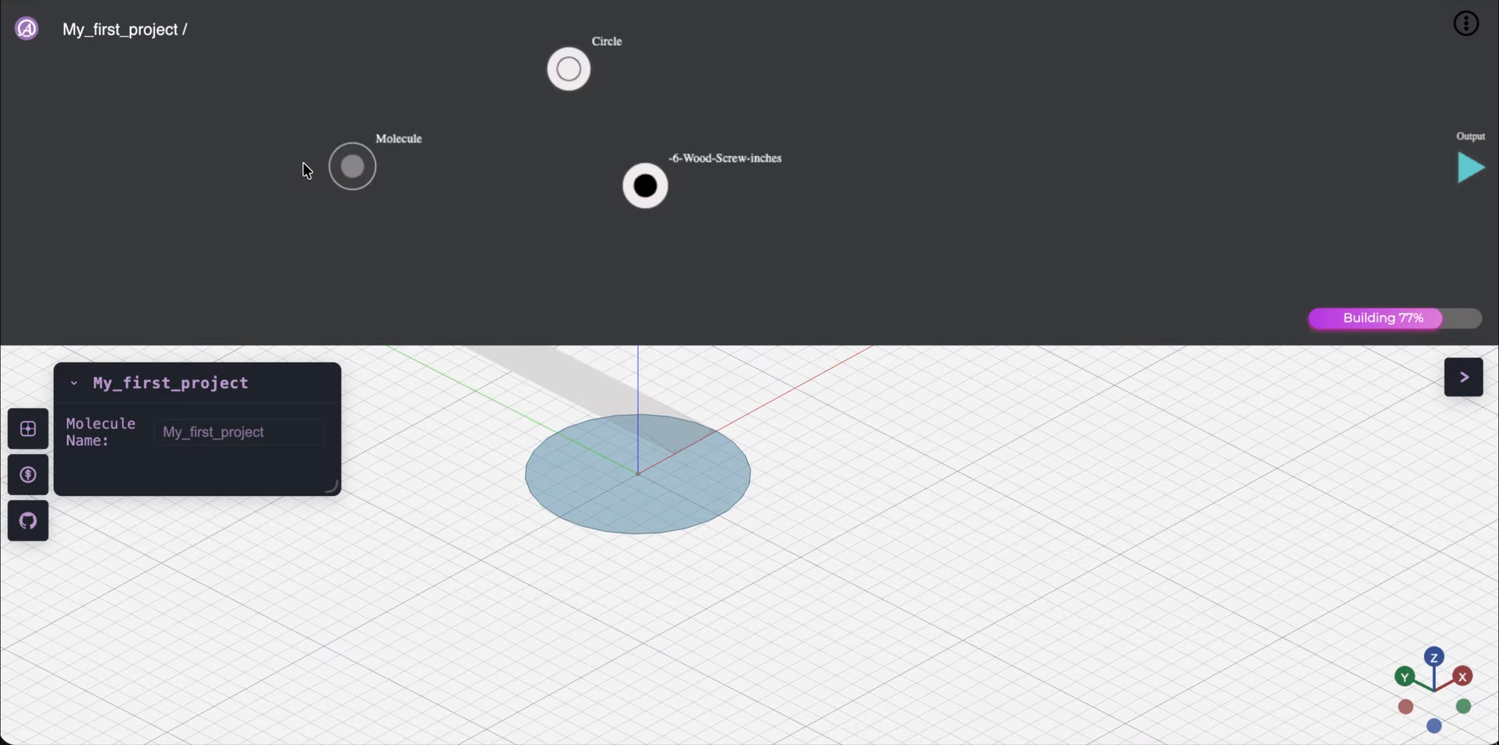
Set the Molecule's Diameter to 5 and move it next to the Circle atom
left_click(350, 171)
double_click(213, 430)
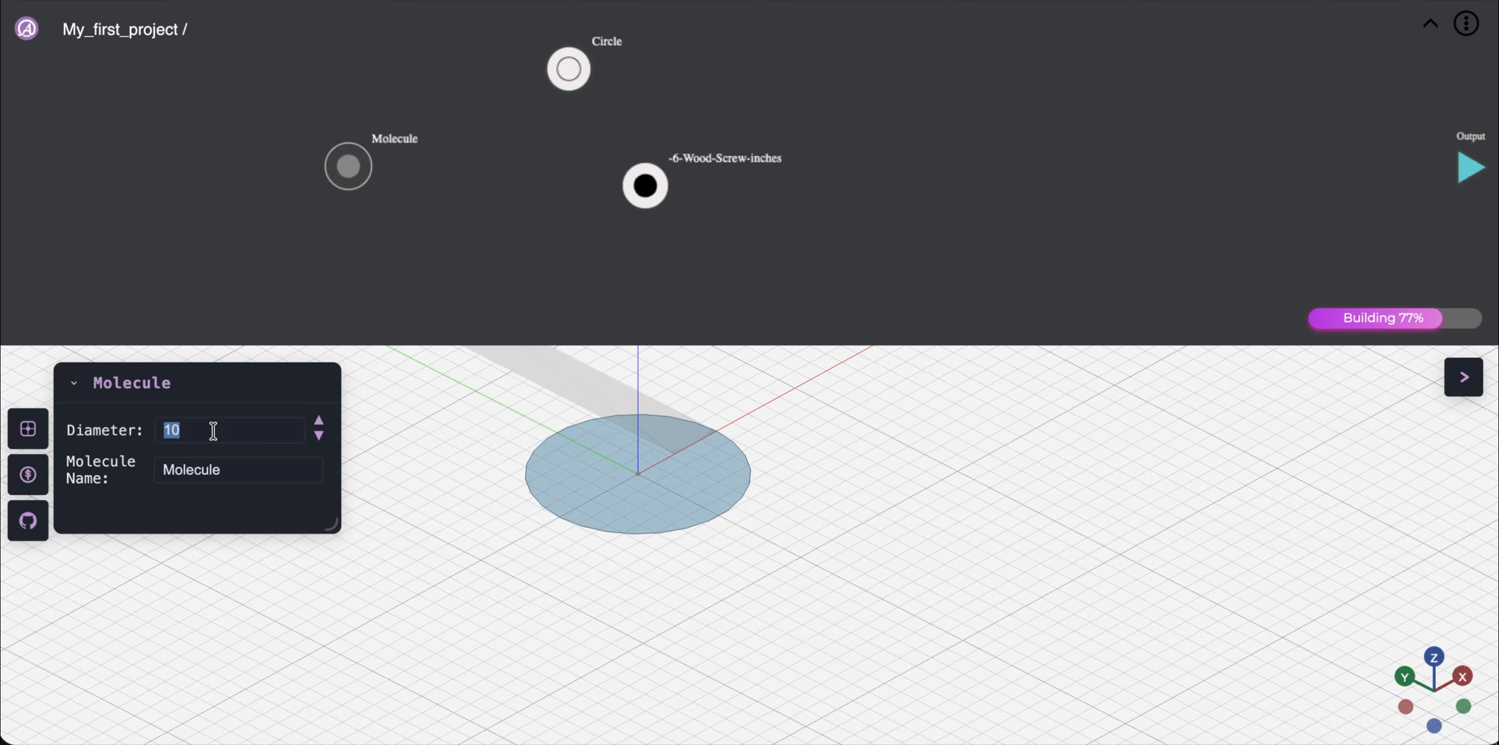
type("5")
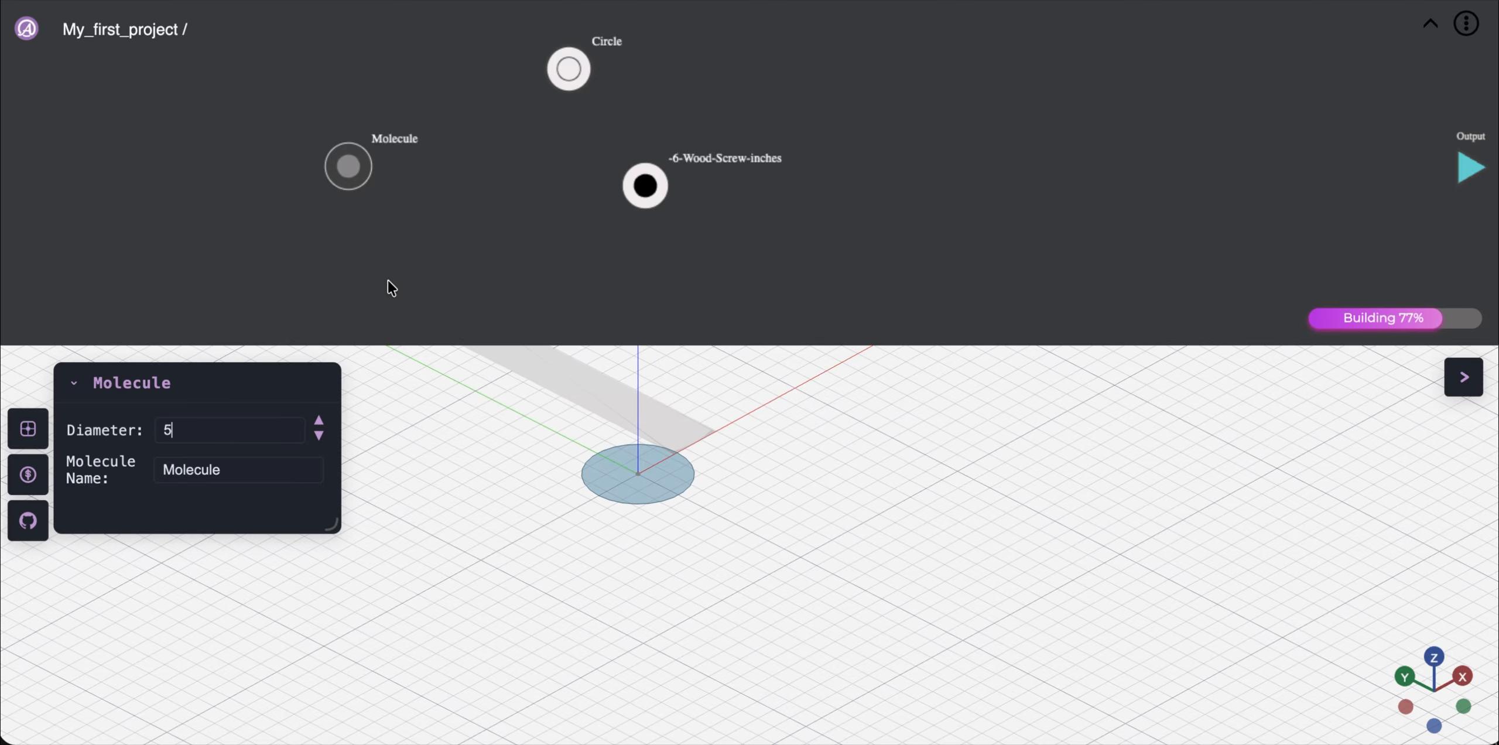
left_click(398, 271)
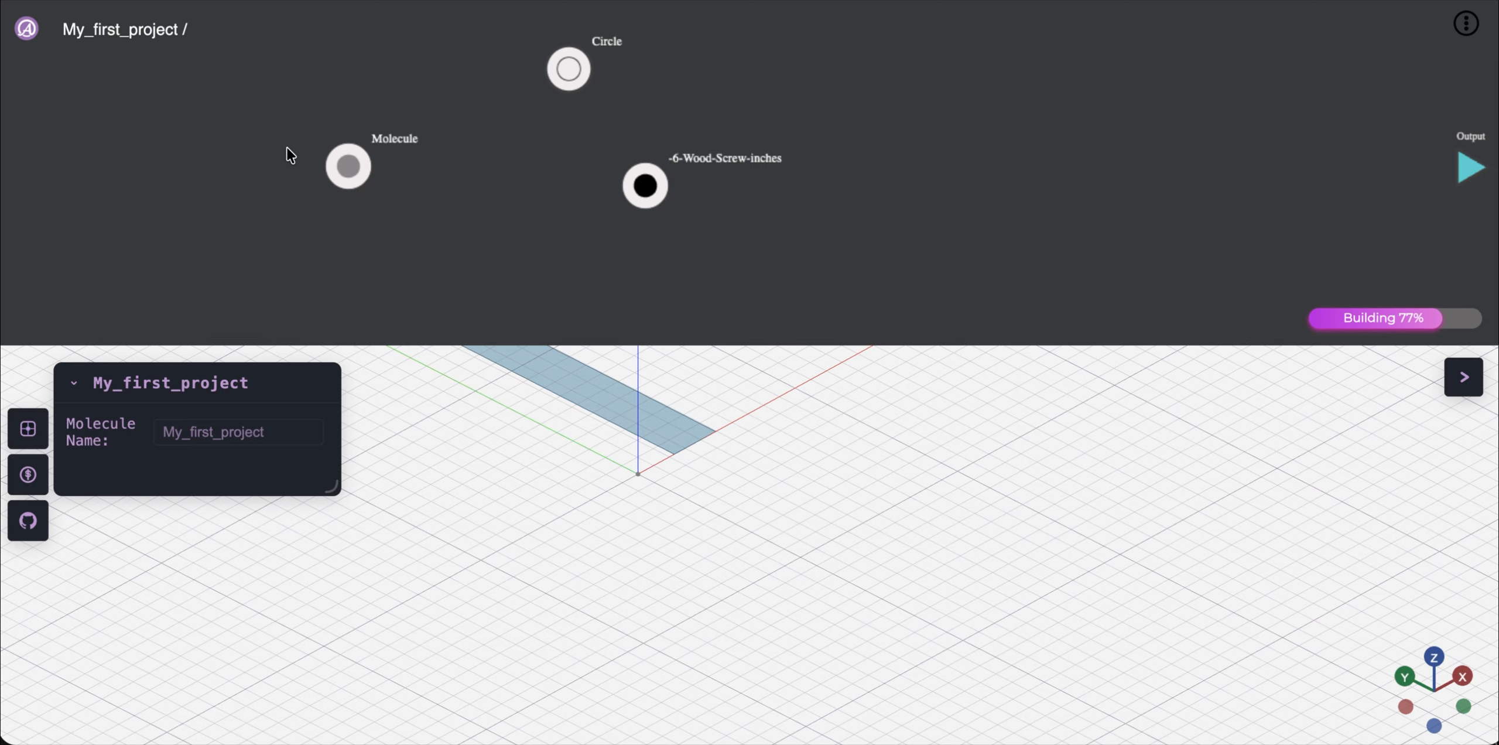
left_click_drag(349, 169, 486, 120)
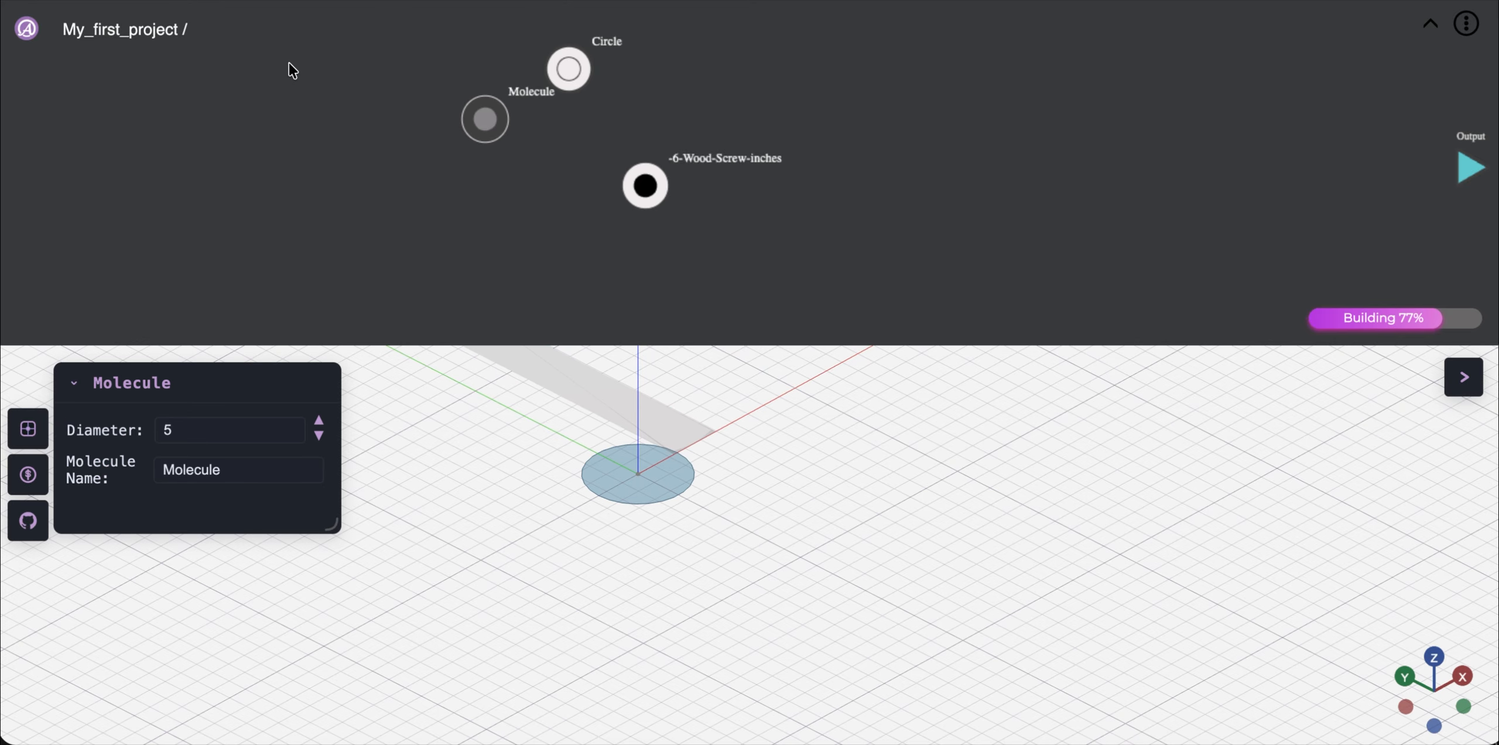
Add a number input named Height to the top-level project
right_click(370, 213)
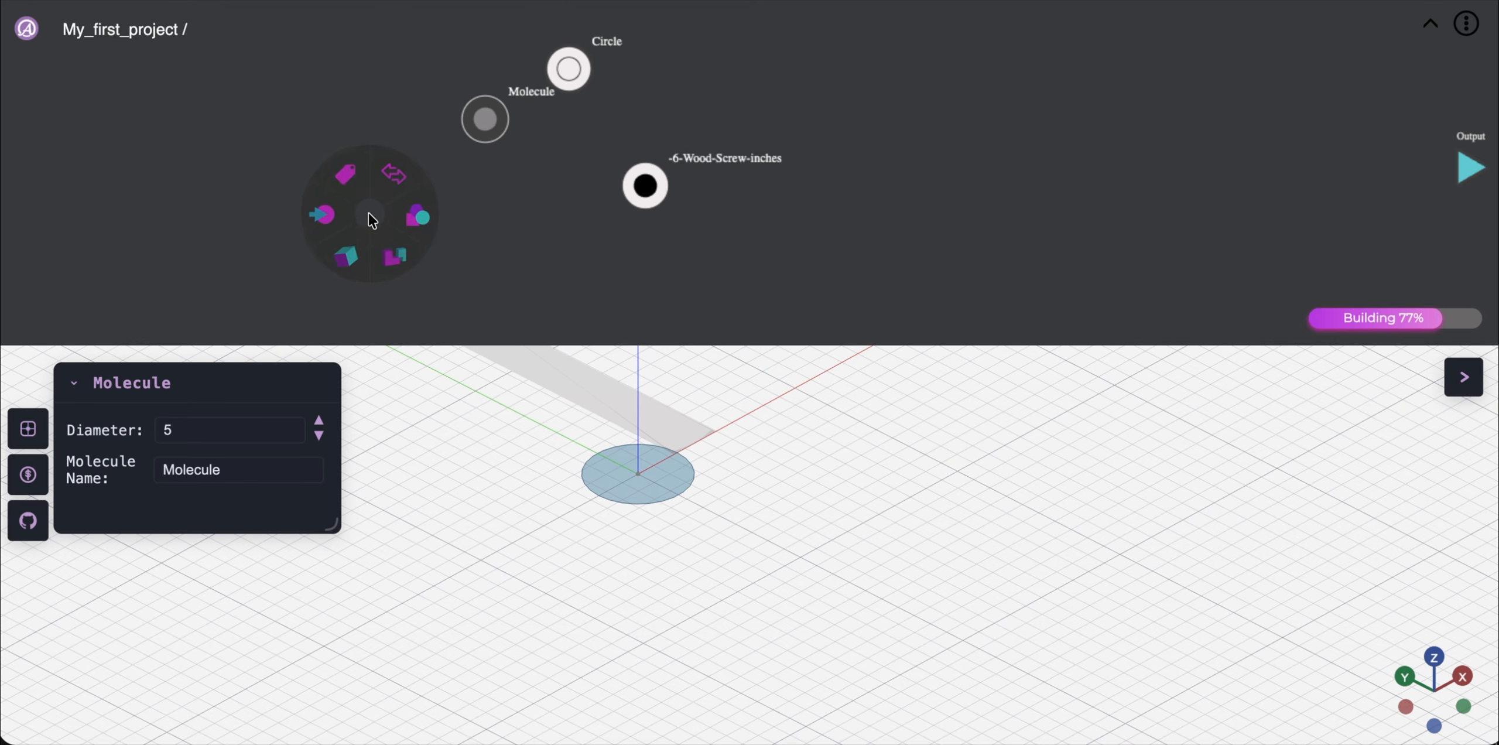
mouse_move(319, 216)
left_click(263, 250)
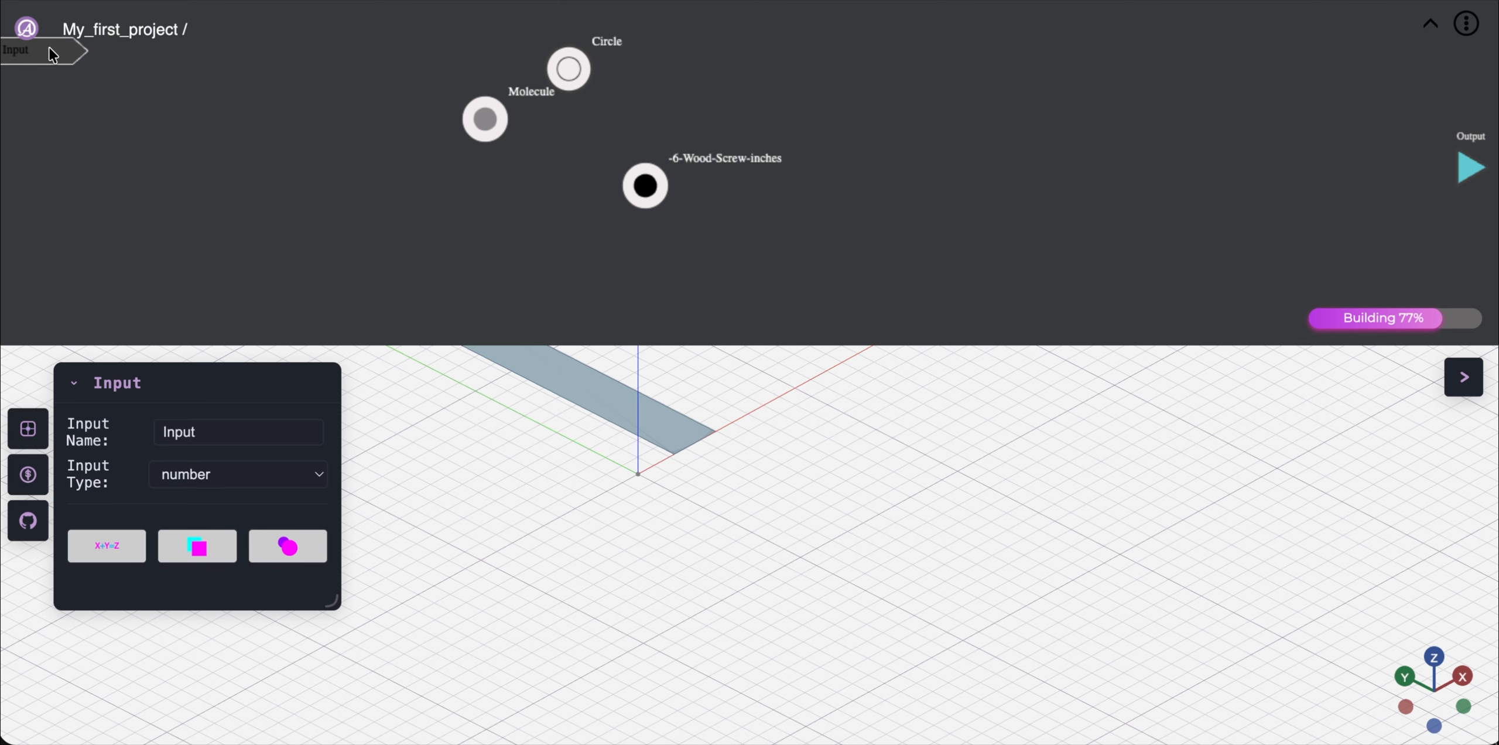
left_click_drag(36, 53, 35, 111)
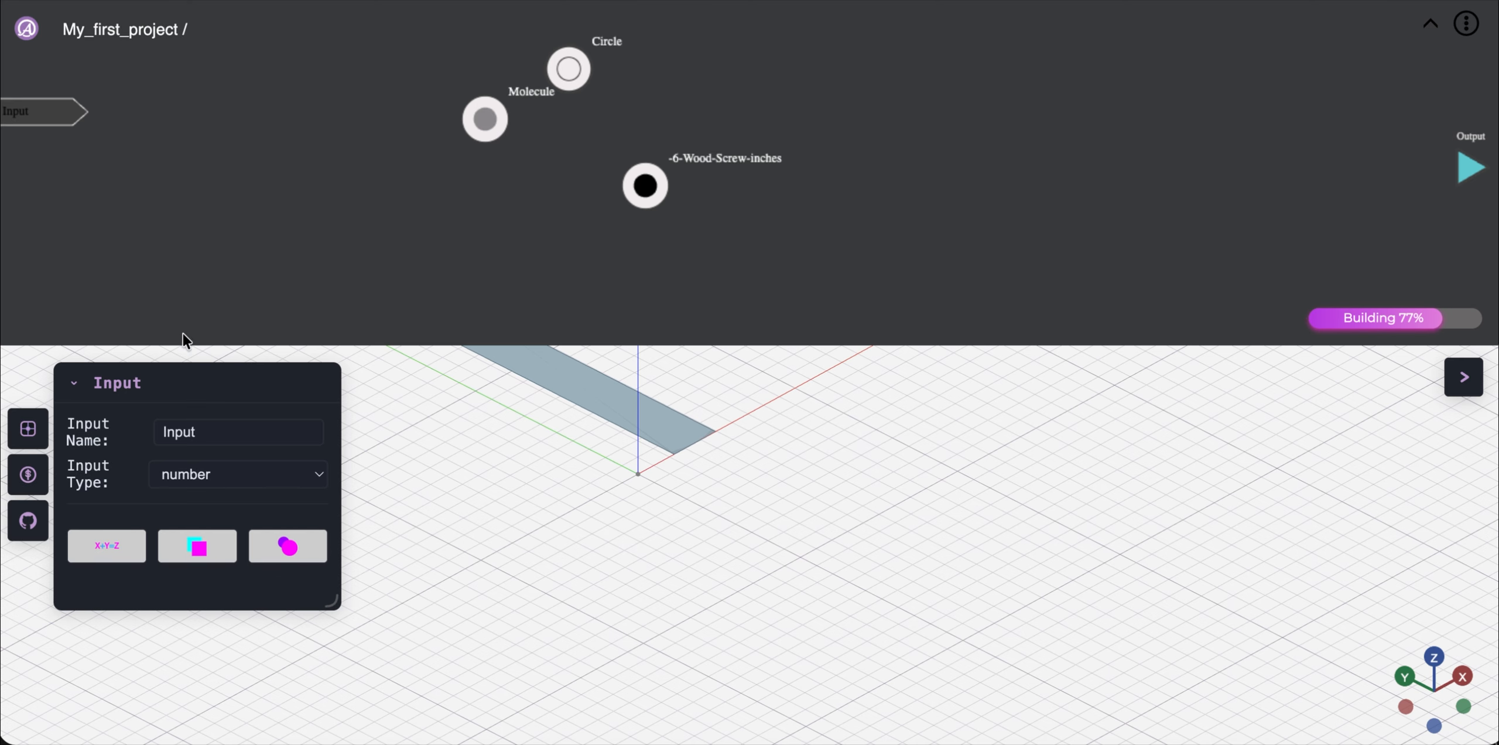
double_click(247, 428)
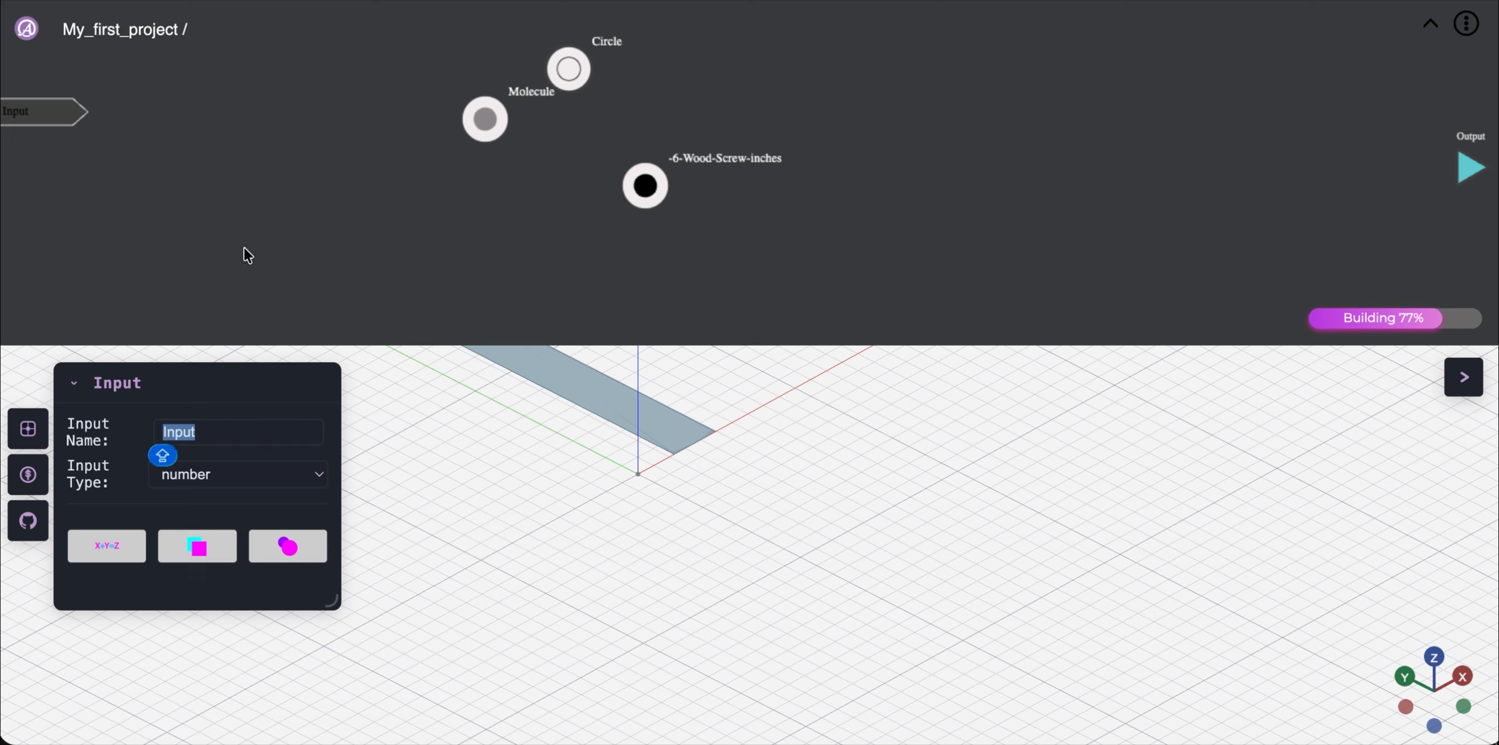
type("Diam")
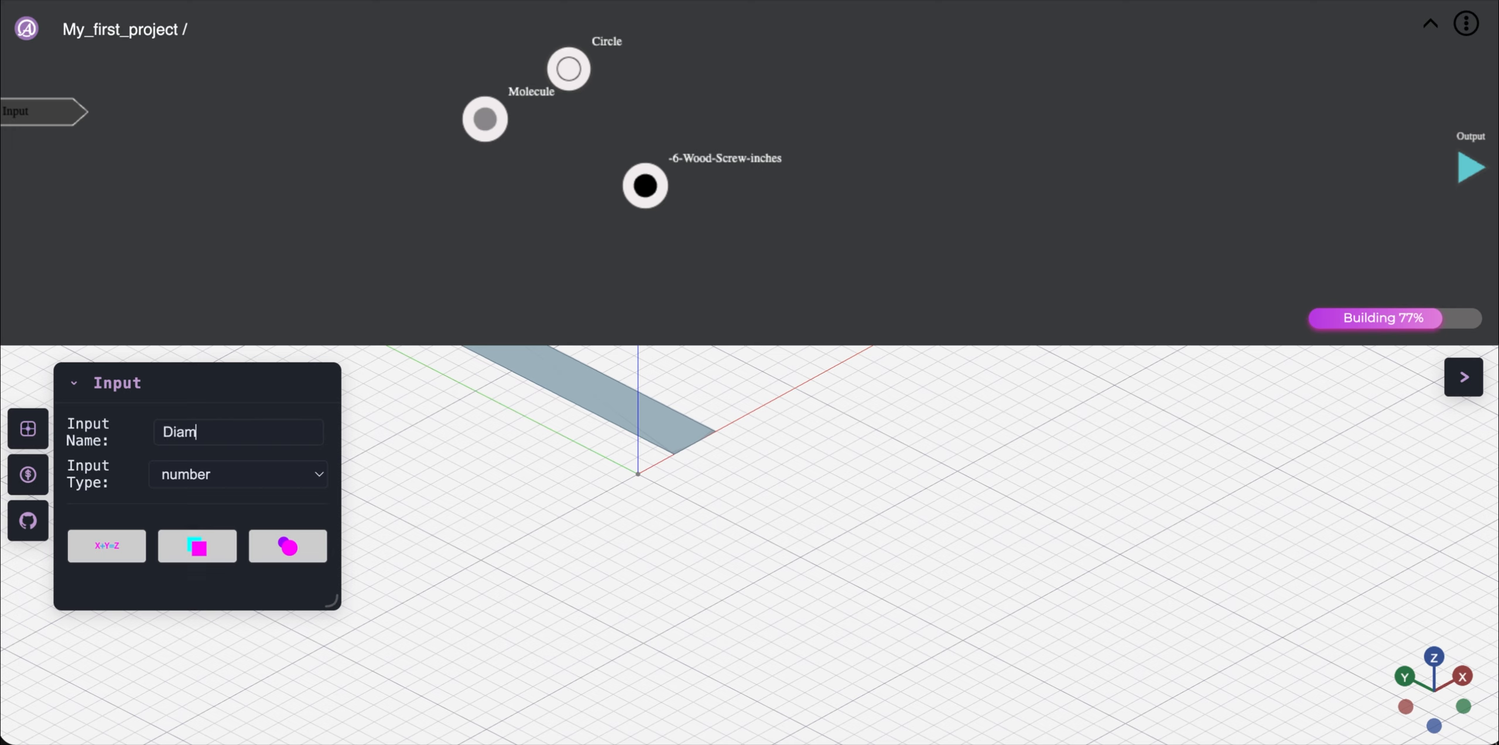
key("BackSpace")
key("BackSpace")
key("BackSpace")
key("Return")
left_click(334, 145)
Add an Extrude atom and connect the Circle's geometry and the Height input to it
right_click(431, 215)
mouse_move(420, 264)
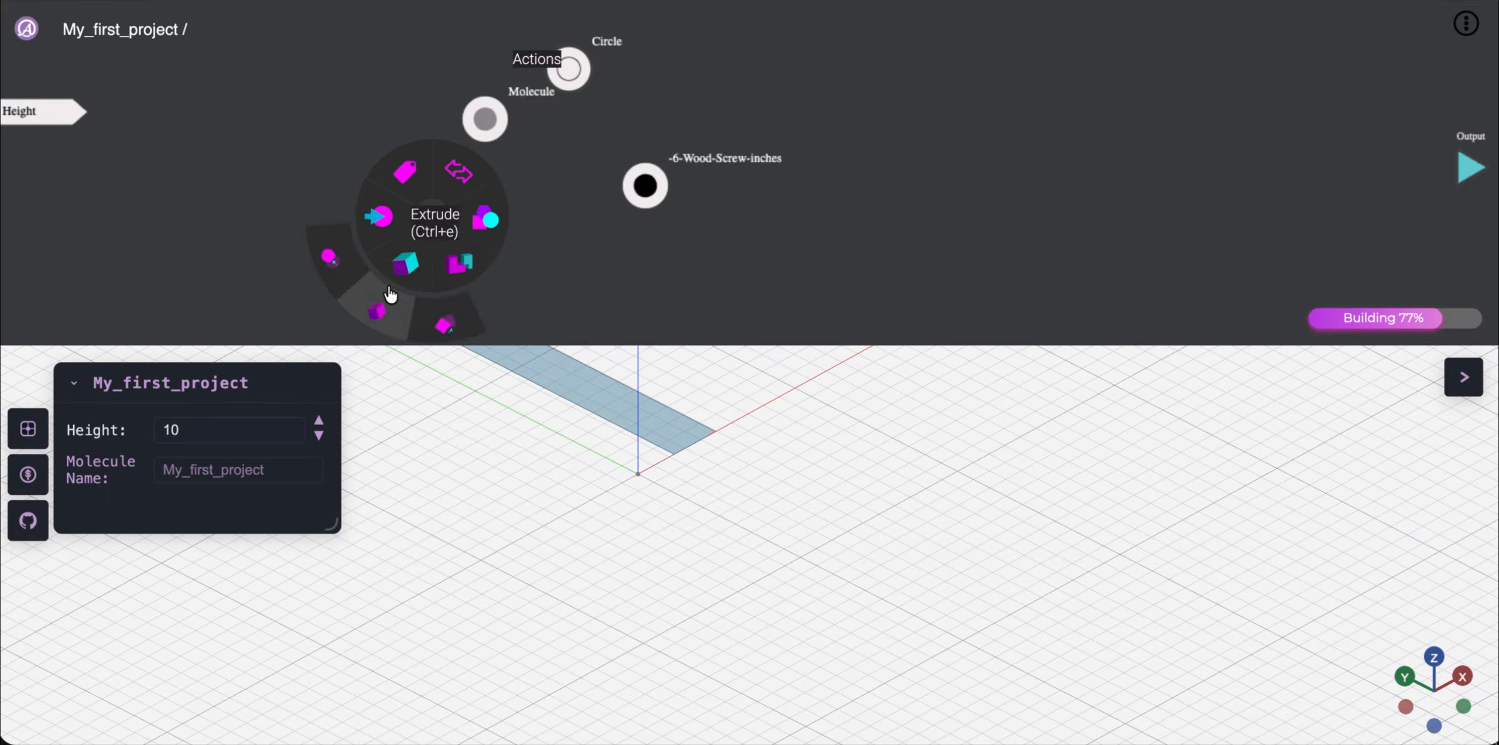
left_click(386, 299)
left_click_drag(565, 71, 412, 211)
left_click_drag(82, 111, 398, 240)
left_click(429, 217)
scroll(576, 560, "down", 5)
right_click_drag(576, 560, 554, 604)
left_click_drag(554, 611, 519, 606)
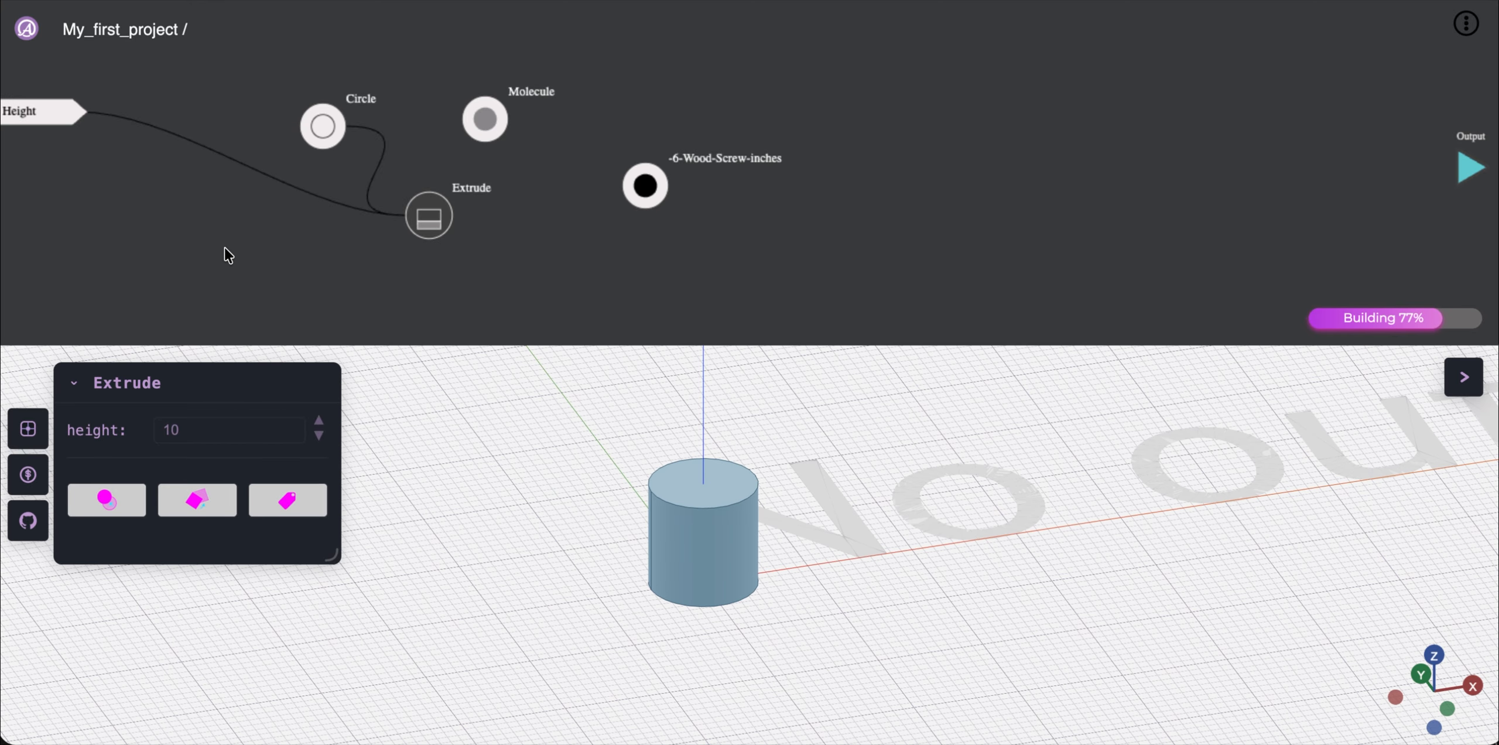
Add a second number input below Height and move the Extrude atom closer to the wood screw molecule
right_click(237, 237)
mouse_move(186, 240)
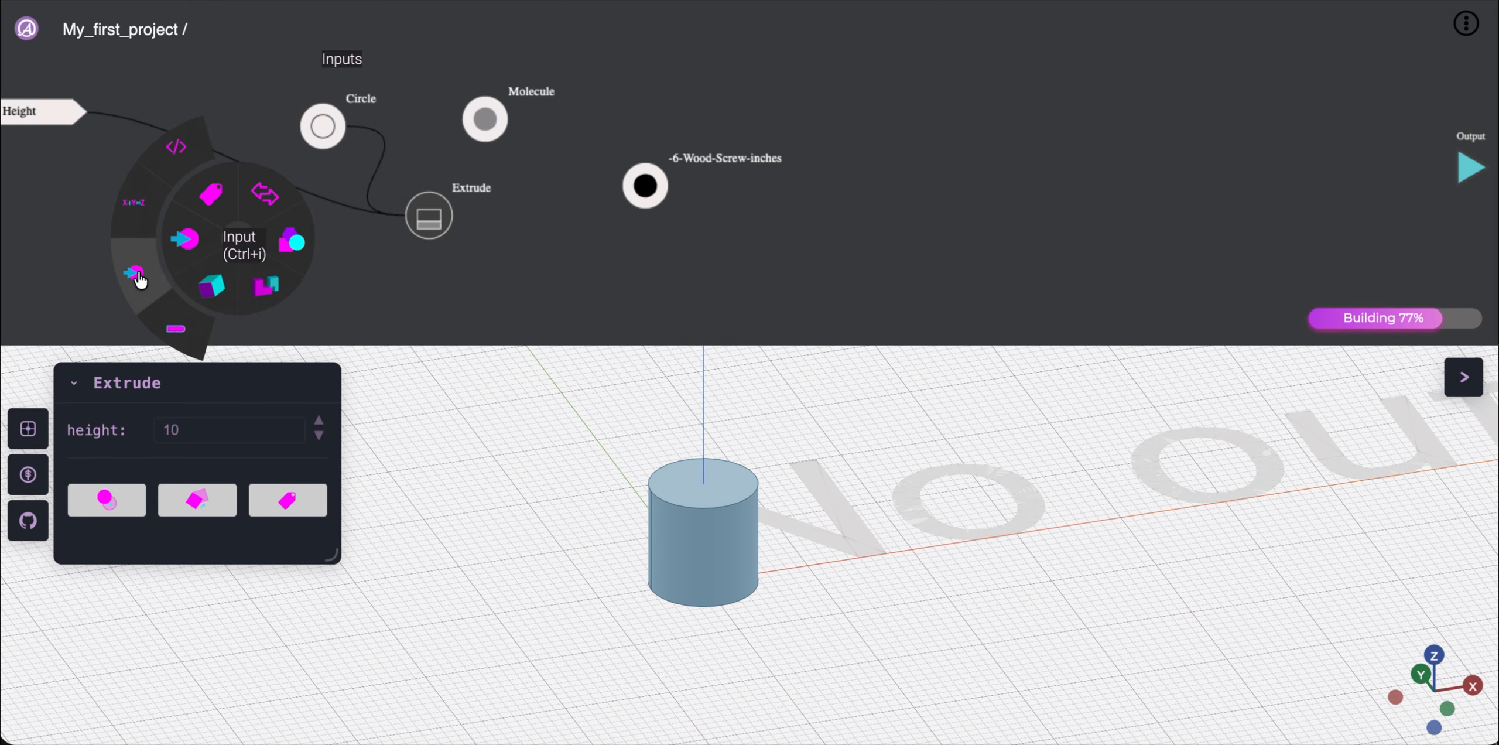
left_click(136, 274)
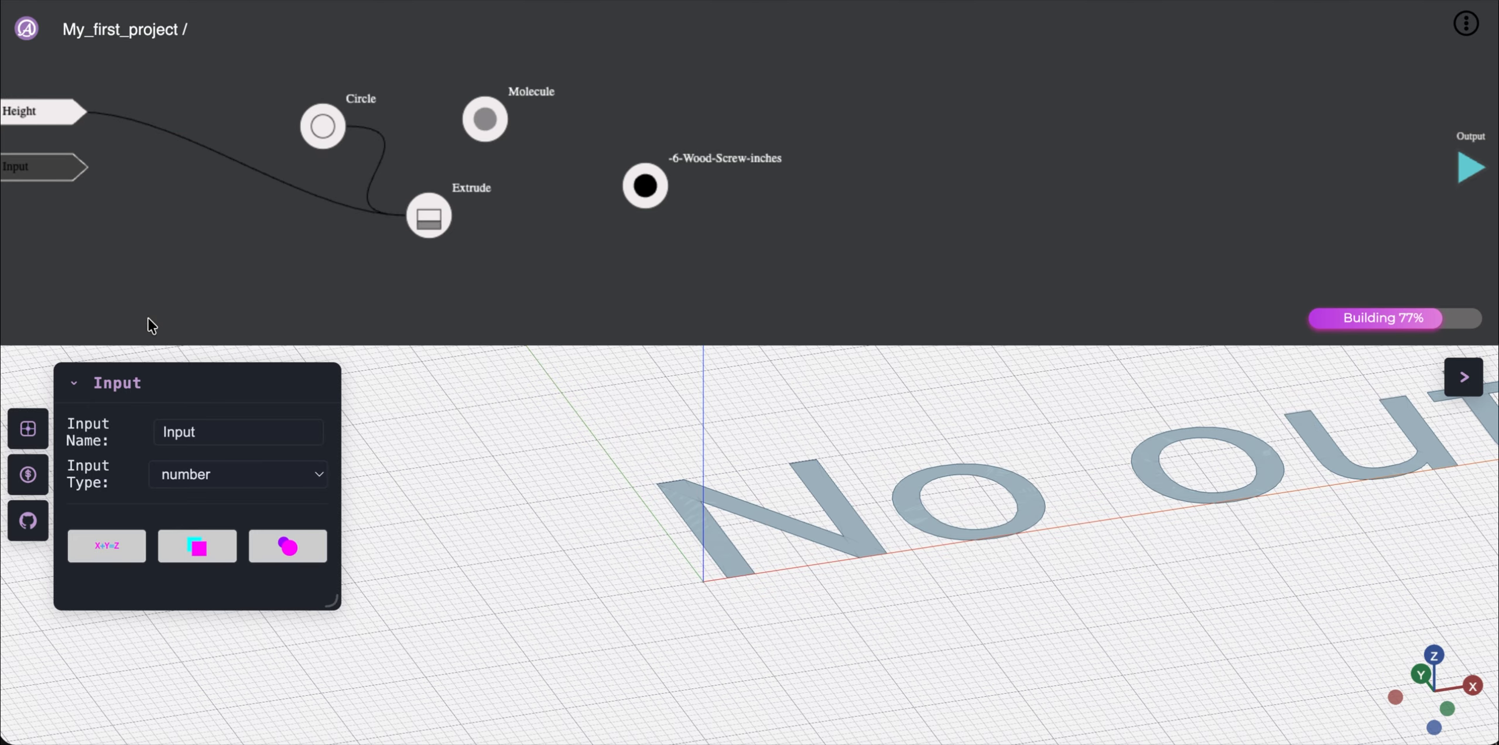
left_click(19, 119)
left_click(247, 241)
left_click(436, 224)
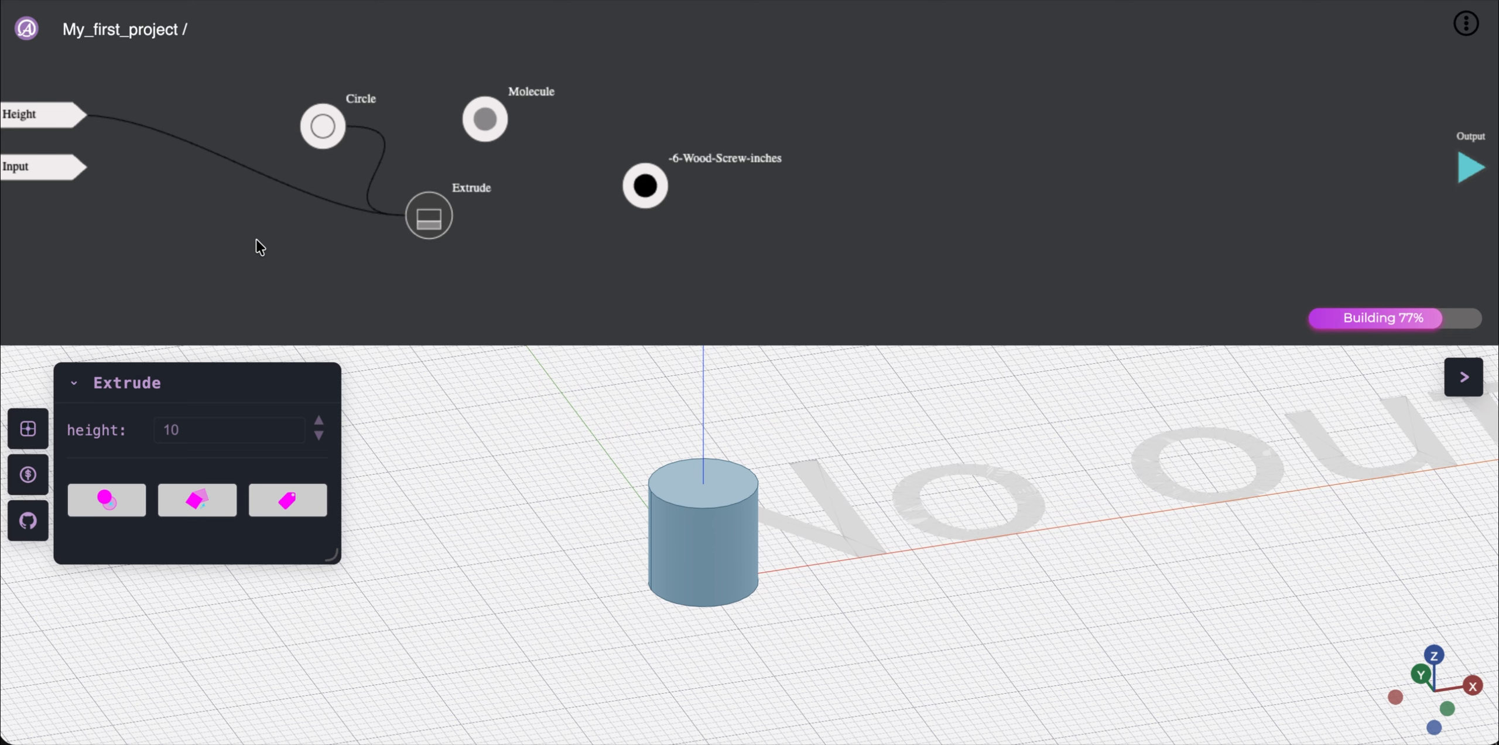
left_click_drag(439, 219, 486, 189)
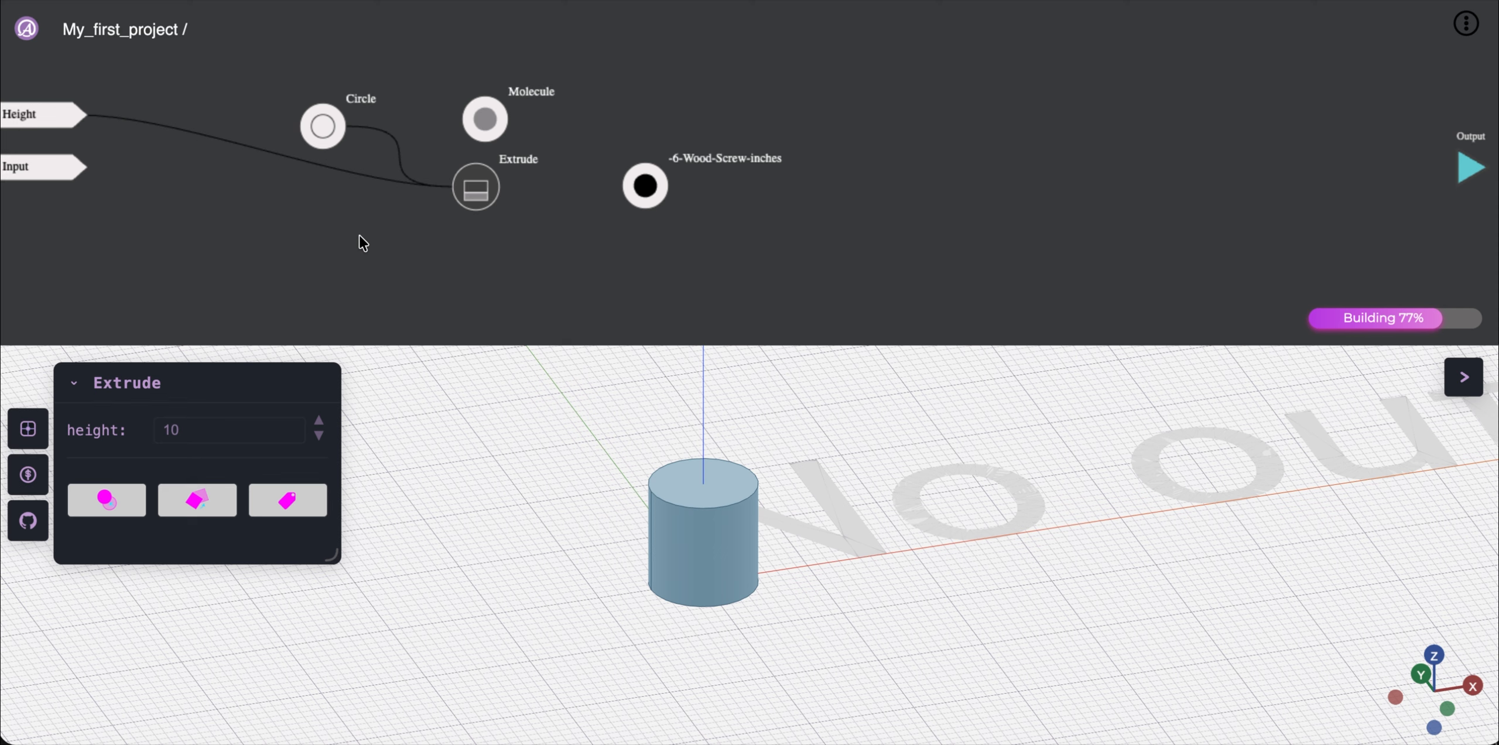
Add a Text atom near the Extrude and move the Circle up to make room for it
right_click(310, 253)
mouse_move(362, 255)
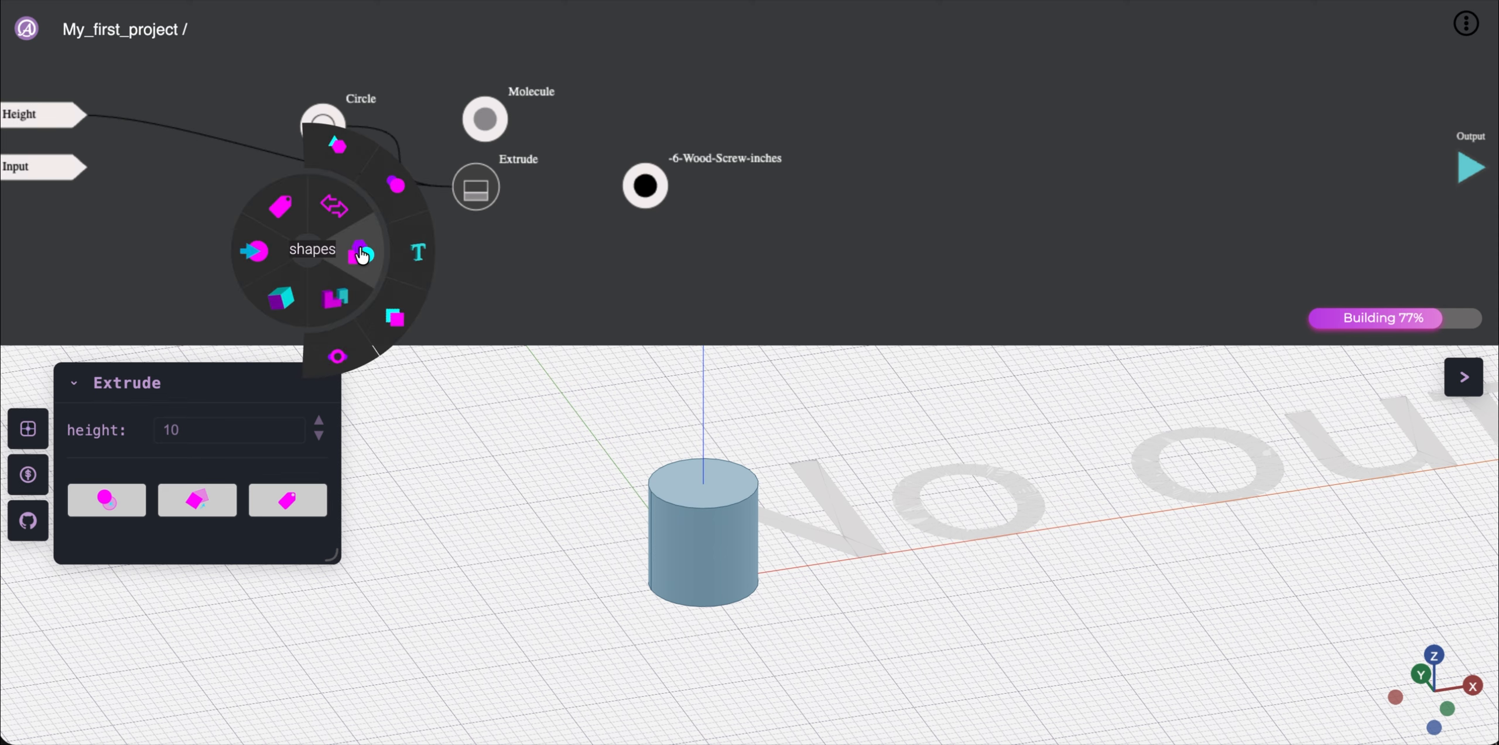
left_click(412, 263)
left_click_drag(307, 250, 301, 204)
left_click_drag(328, 125, 346, 92)
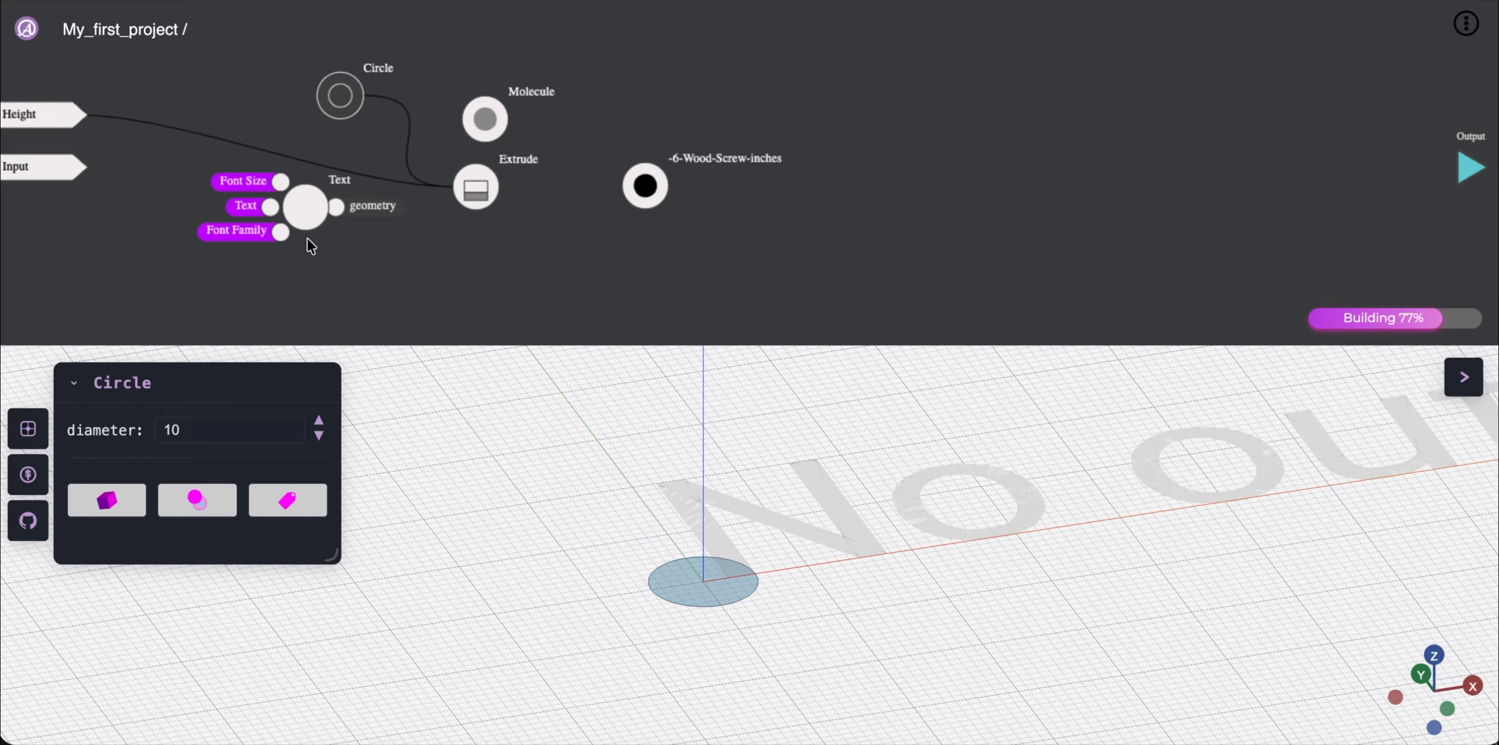
Rename the generic number input below Height as Text
left_click(305, 214)
triple_click(275, 470)
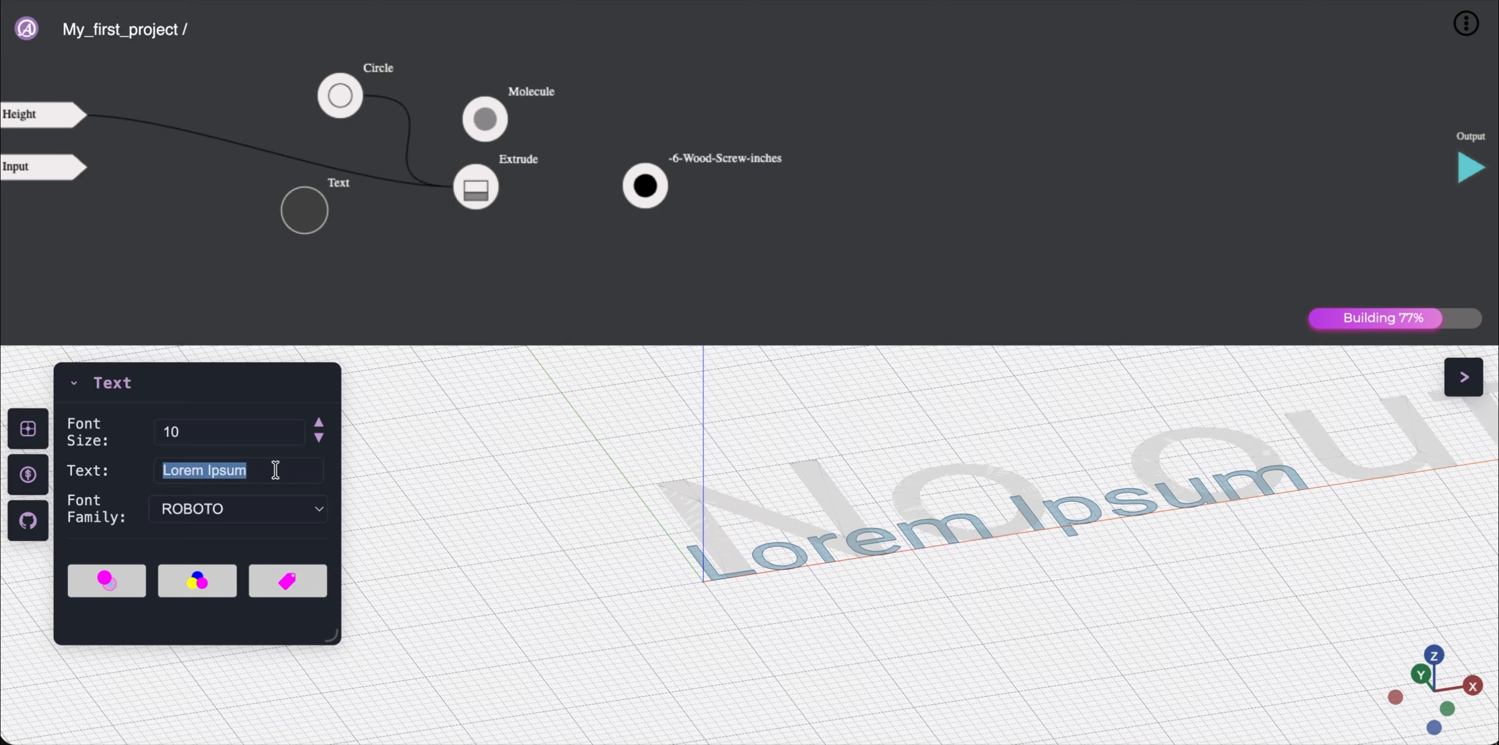
left_click(58, 169)
double_click(207, 432)
type("Text")
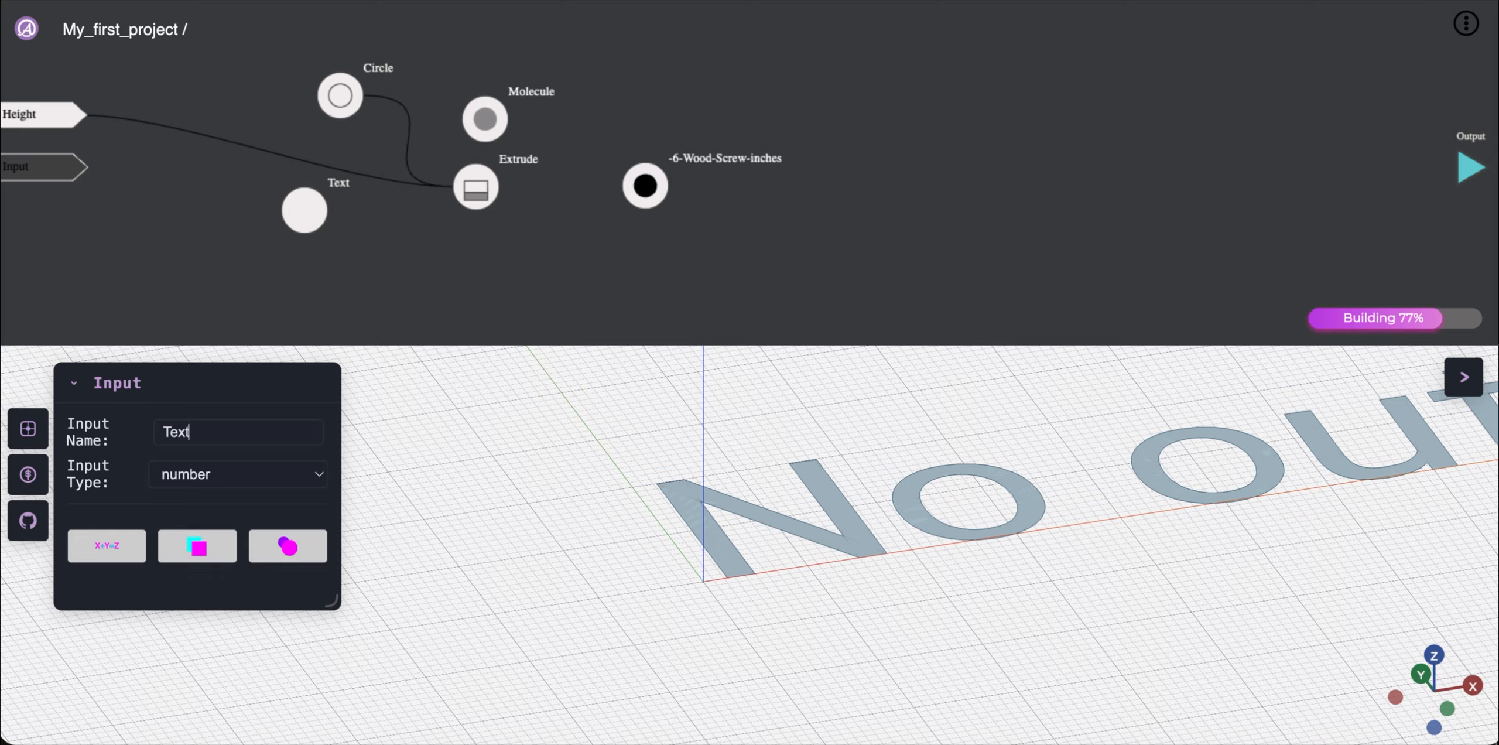
key("Return")
Connect the Text input to the Text atom's text connector and display the atom
left_click_drag(83, 167, 273, 209)
left_click(275, 210)
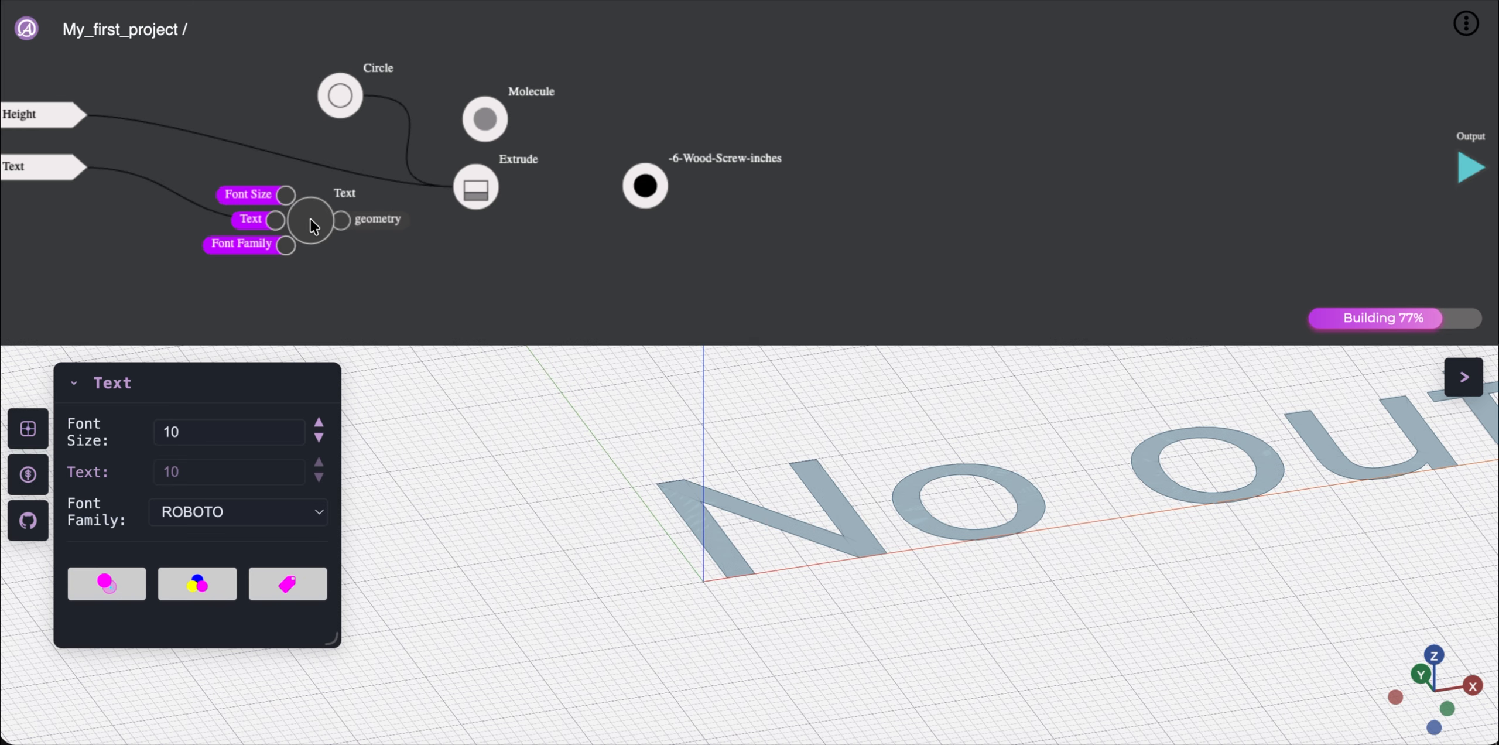
left_click_drag(498, 532, 527, 530)
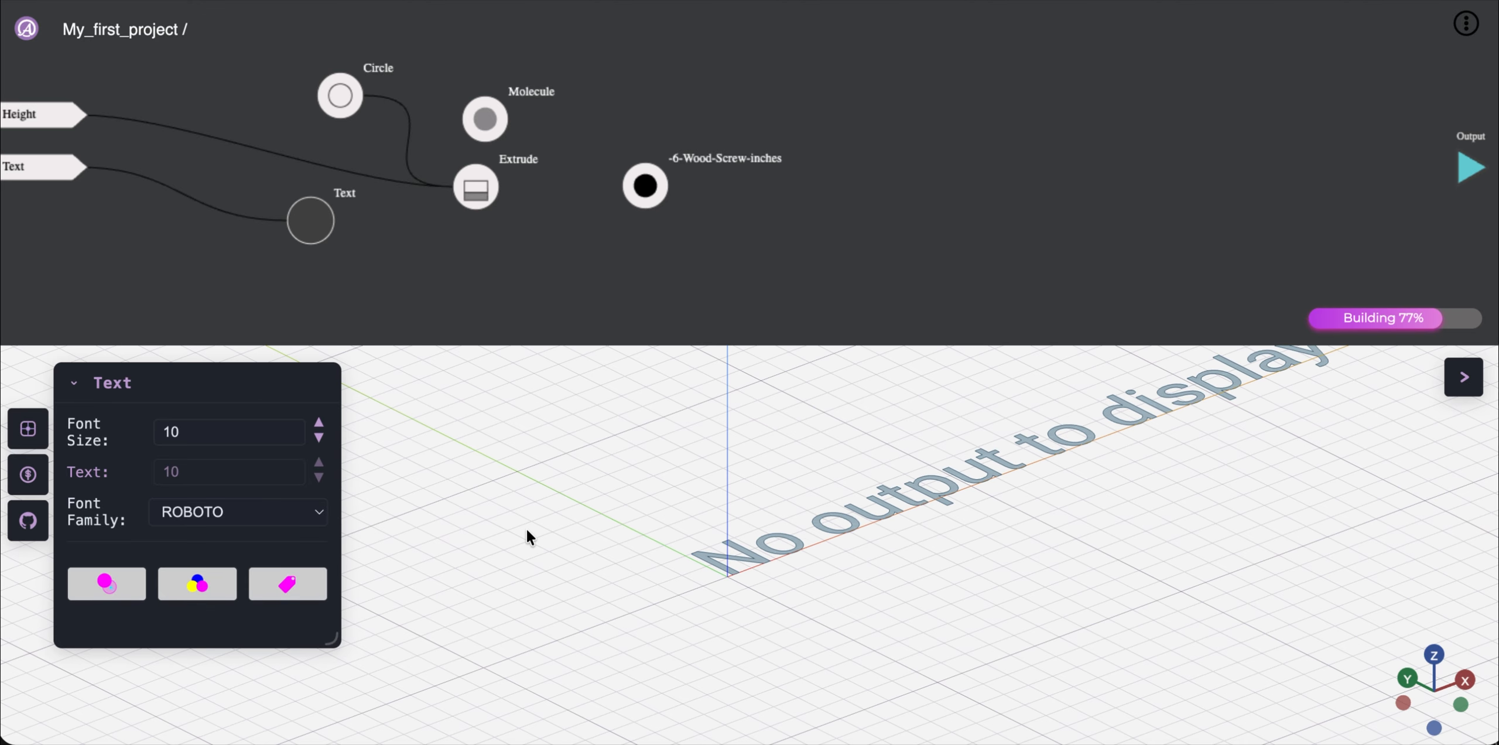
mouse_move(316, 233)
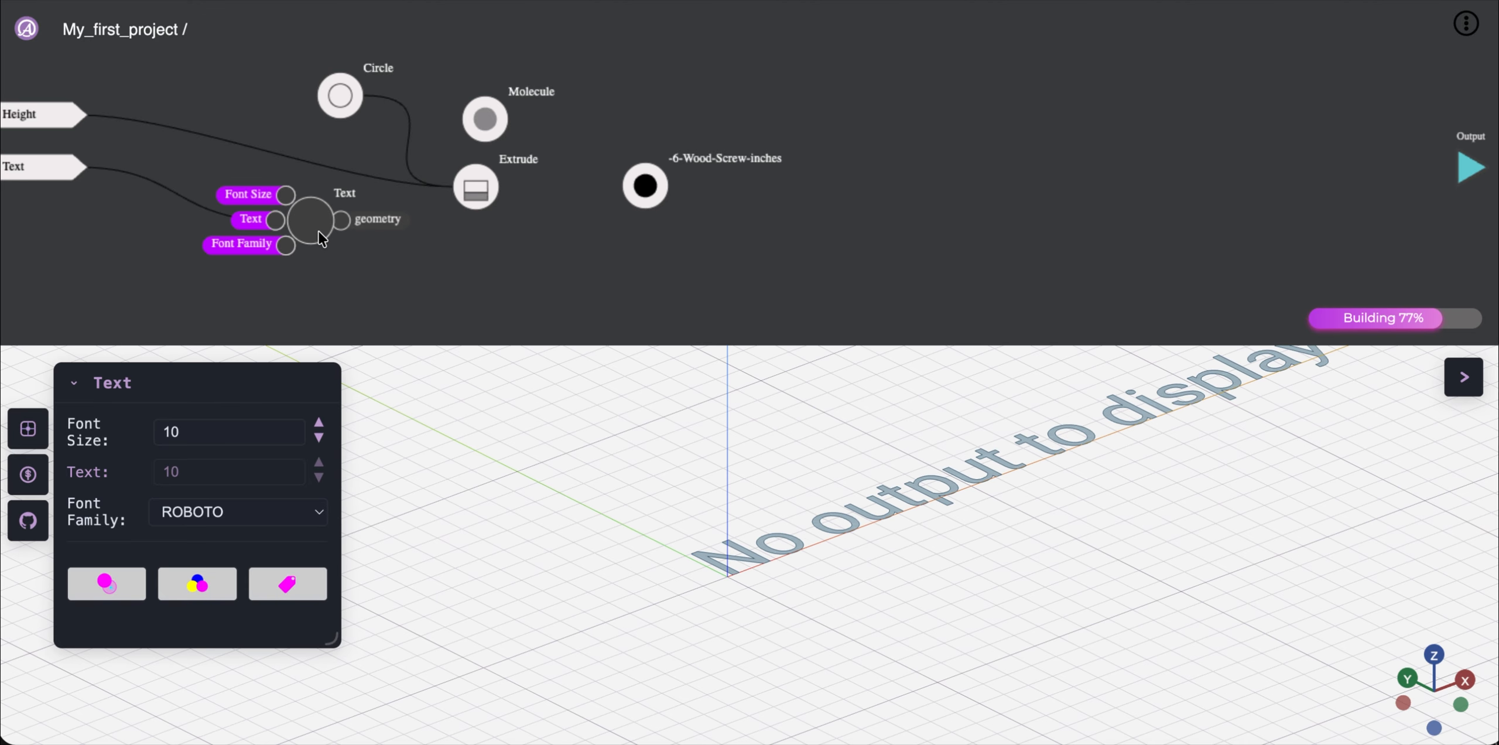
Change the Text input's type to string
left_click(29, 172)
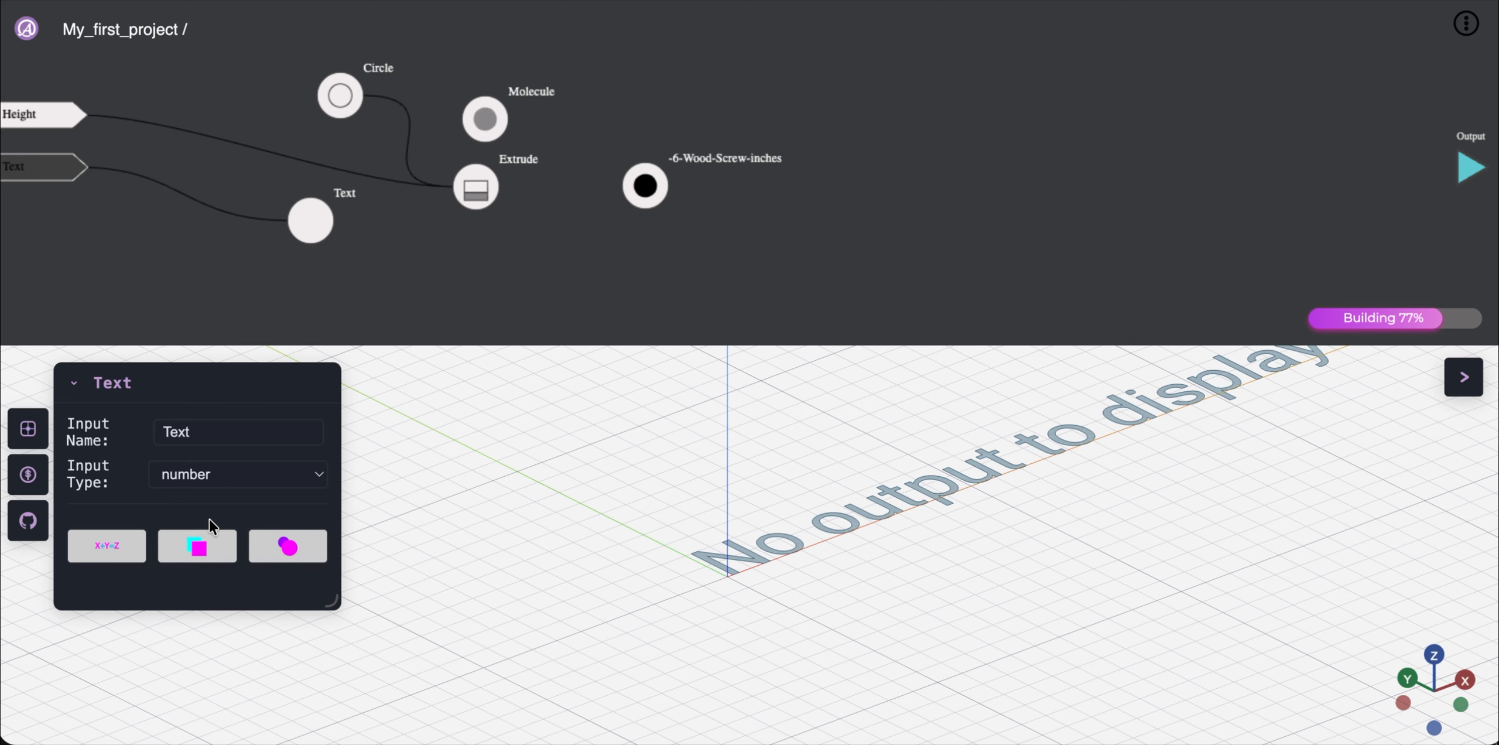
left_click(283, 486)
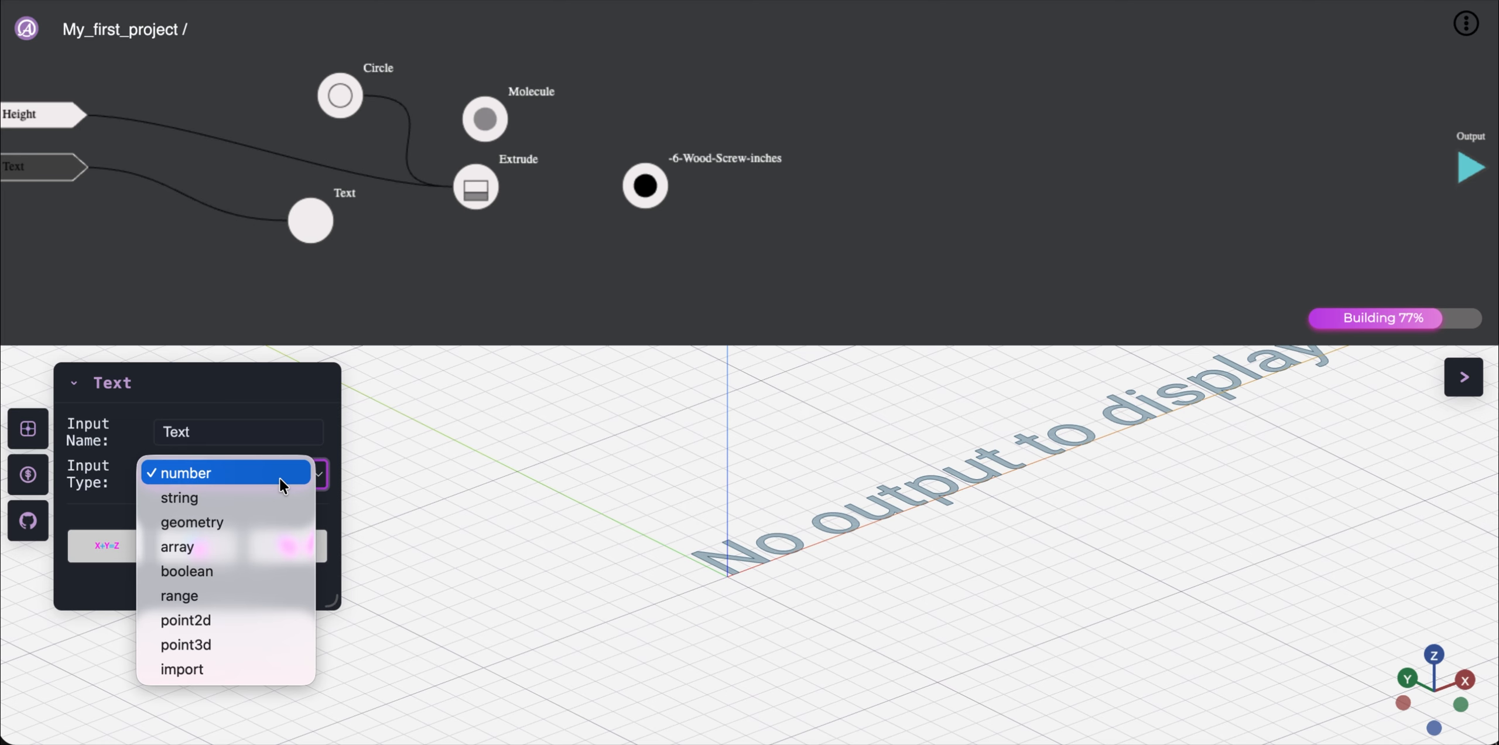
left_click(265, 498)
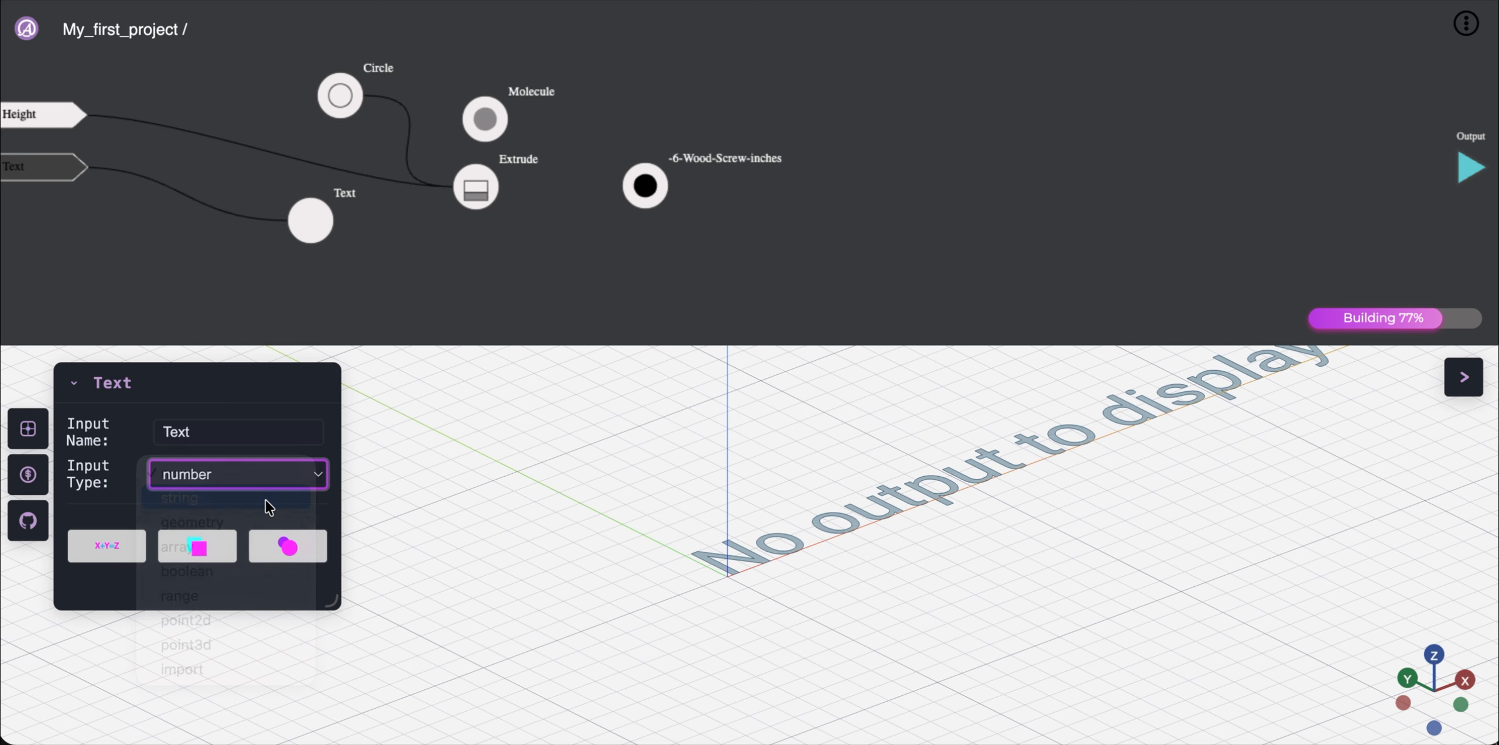
left_click(197, 256)
left_click(308, 222)
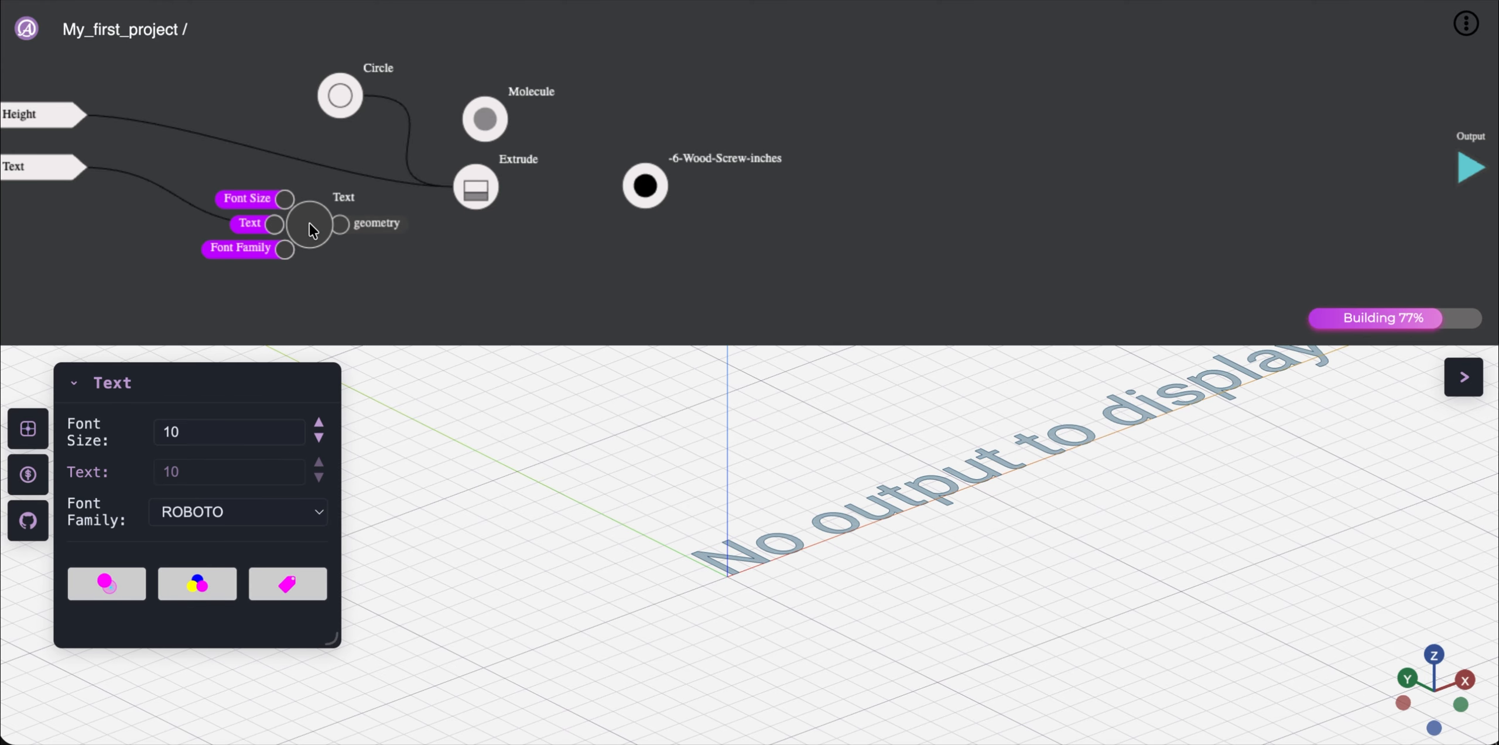
Set the project's Text value to Mo and display the Text atom up close
left_click(186, 237)
left_click(215, 460)
double_click(215, 457)
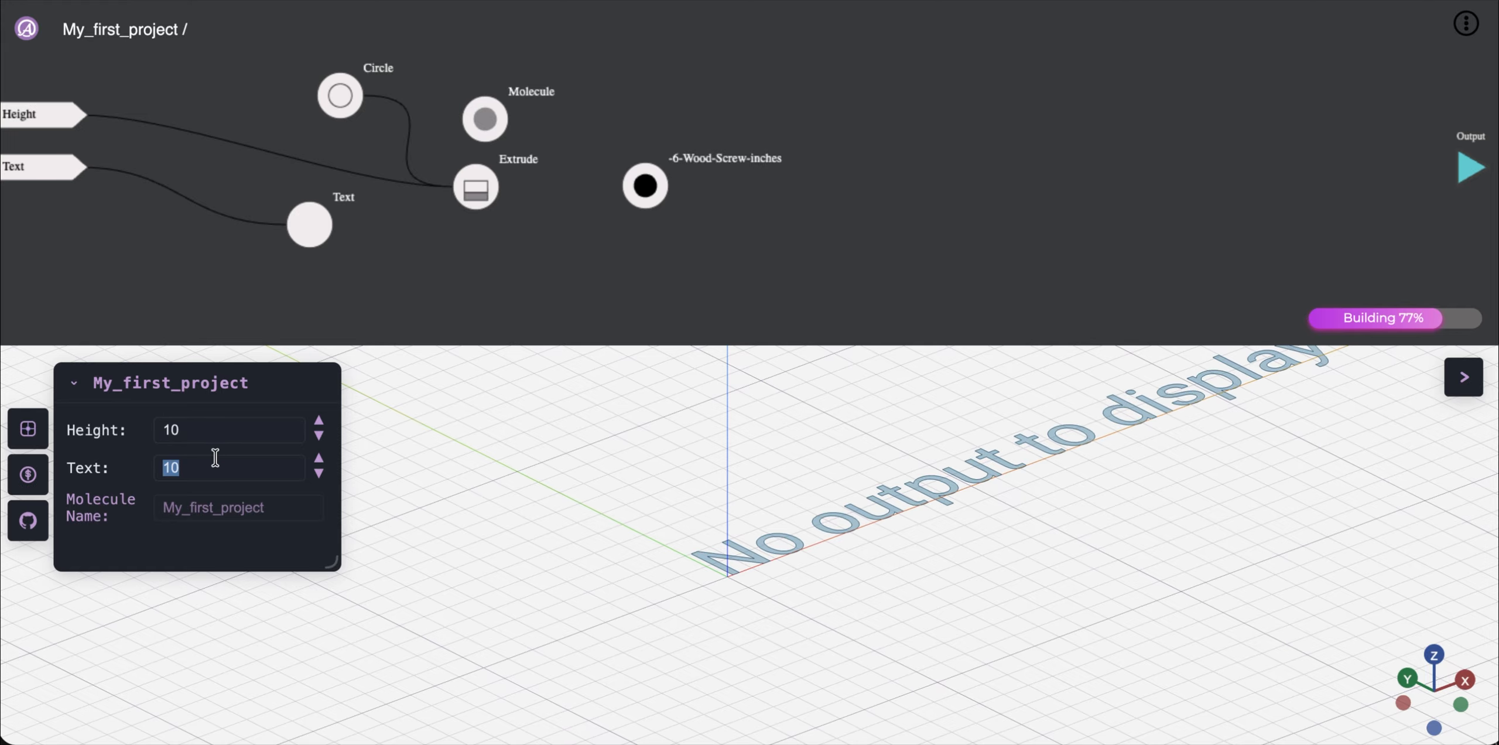
type("Mo")
left_click(328, 222)
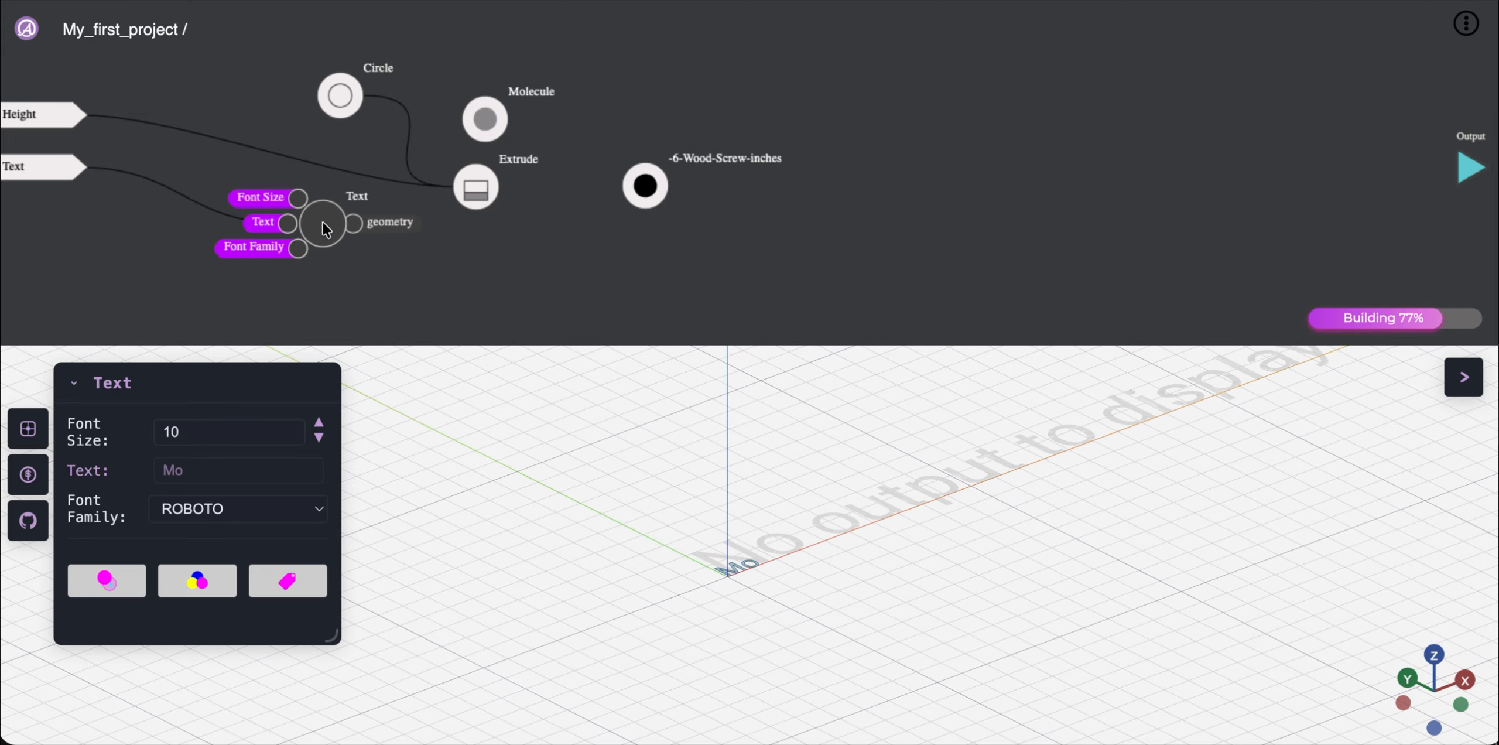
left_click_drag(589, 560, 583, 577)
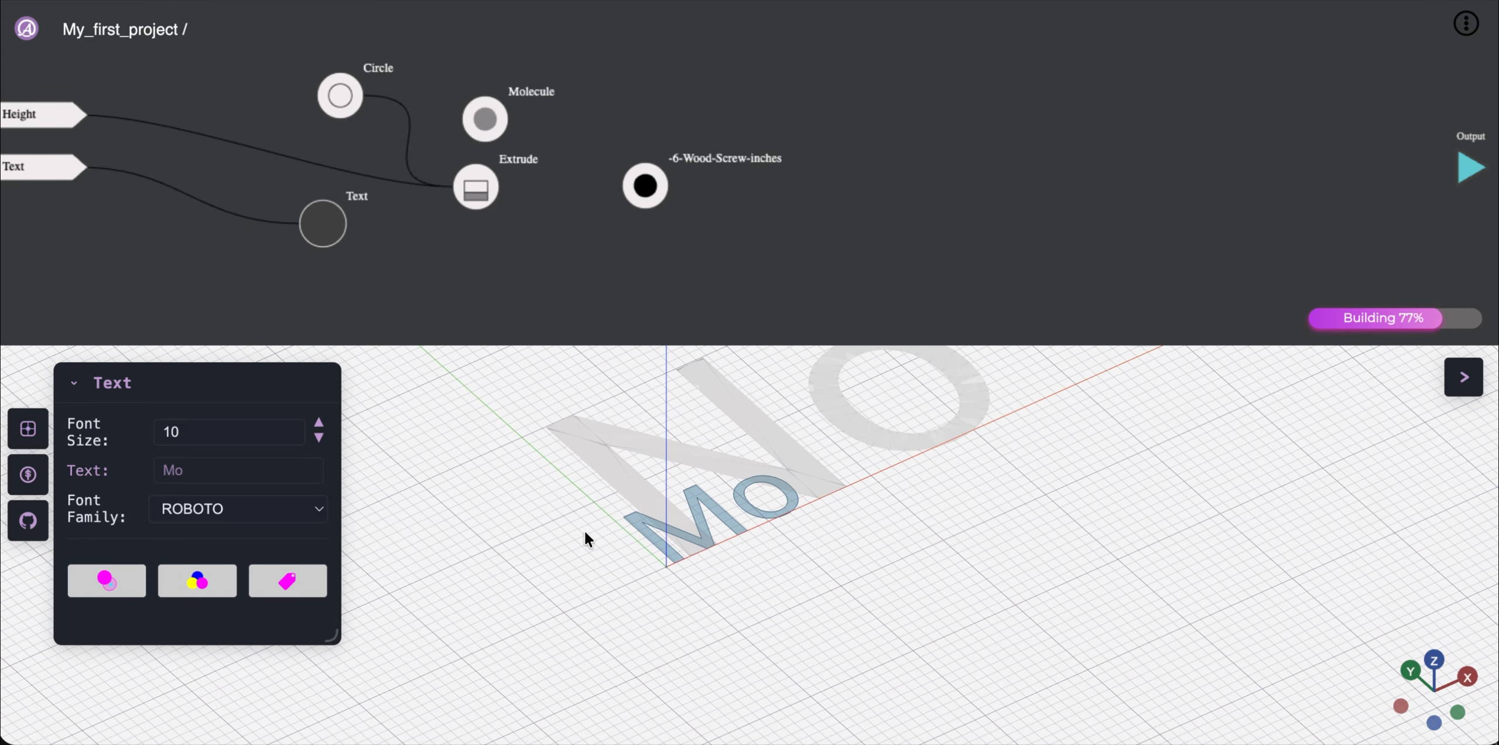
Connect the Text atom's geometry to the project's output
mouse_move(364, 222)
left_click(1014, 140)
mouse_move(358, 227)
left_click_drag(357, 227, 1479, 189)
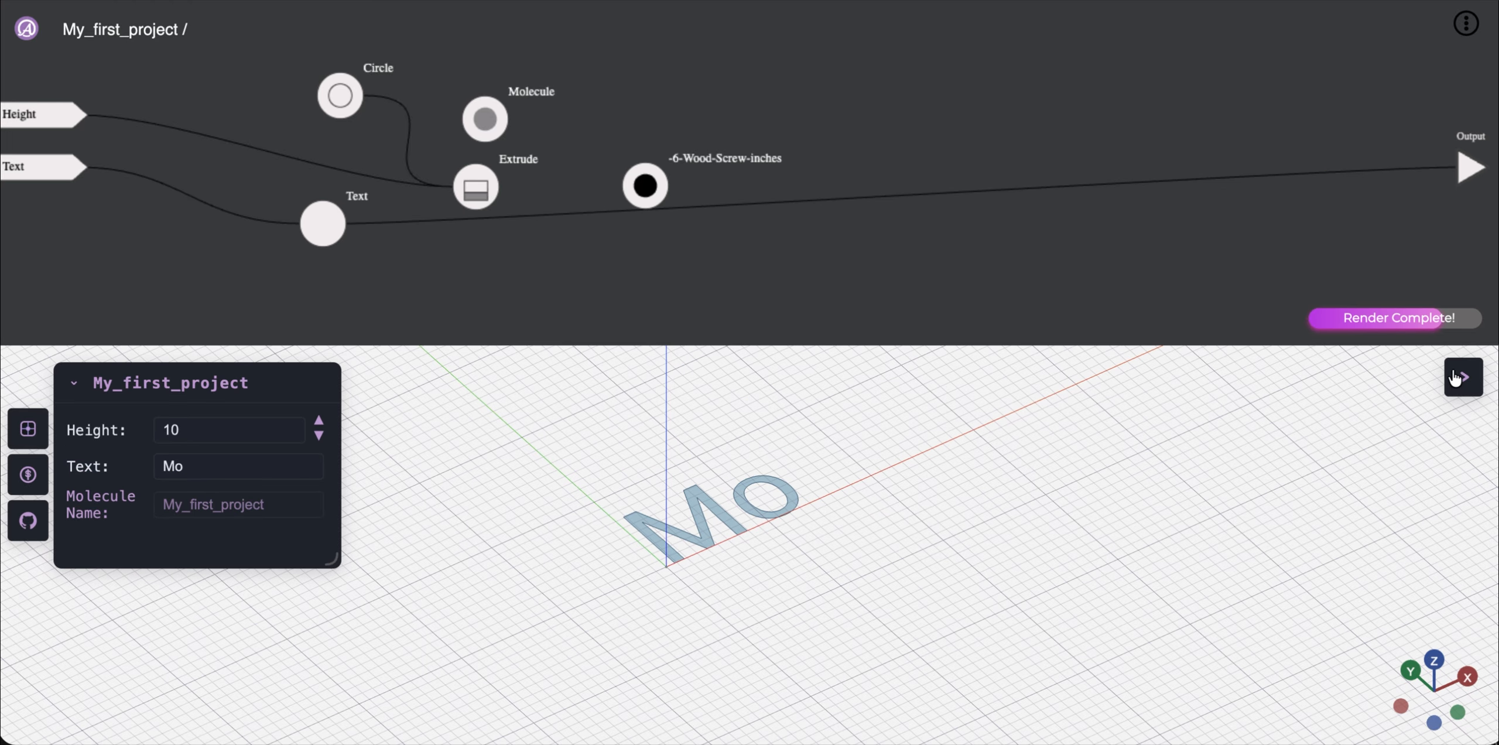
Switch the project out of create mode and enter a first name as its Text value
left_click(1463, 377)
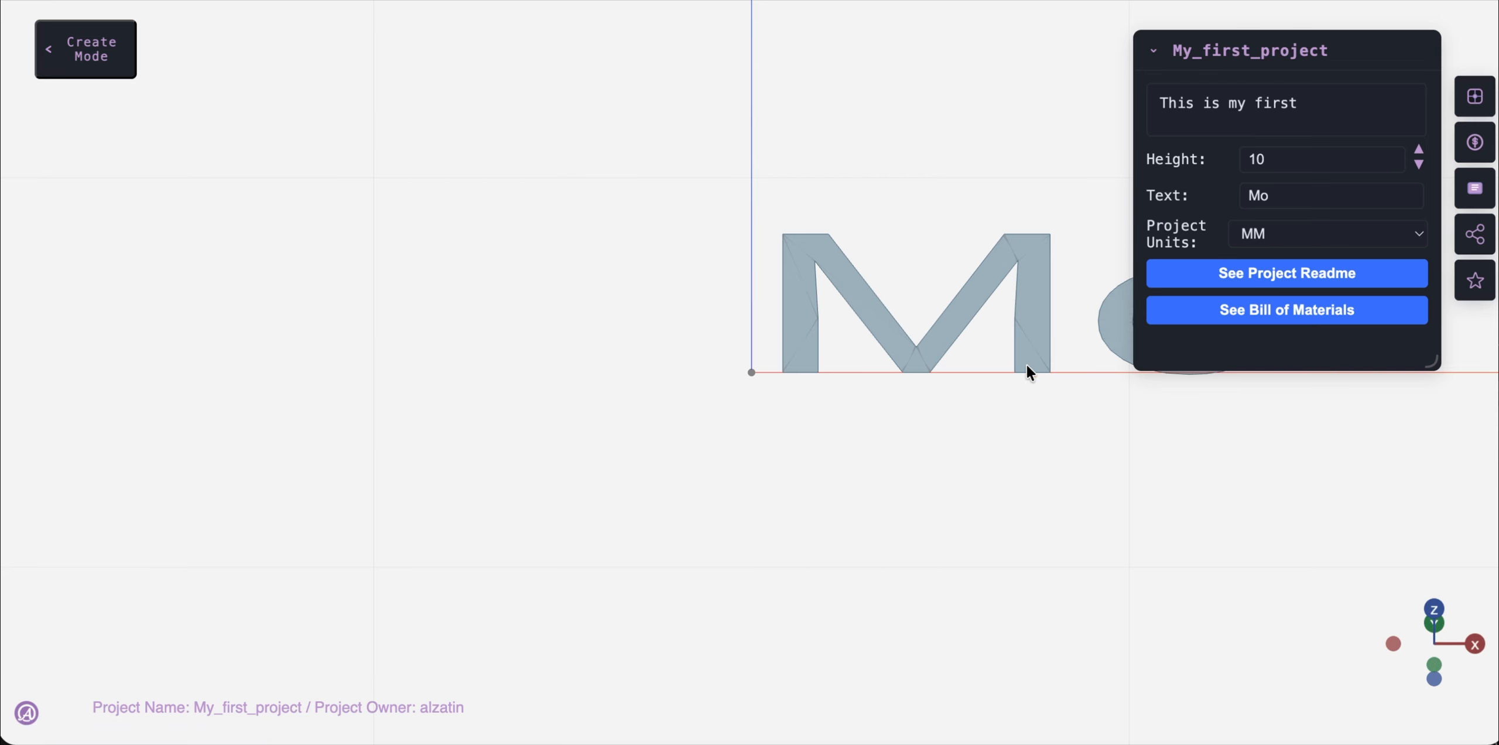
right_click_drag(1025, 366, 789, 418)
double_click(1329, 194)
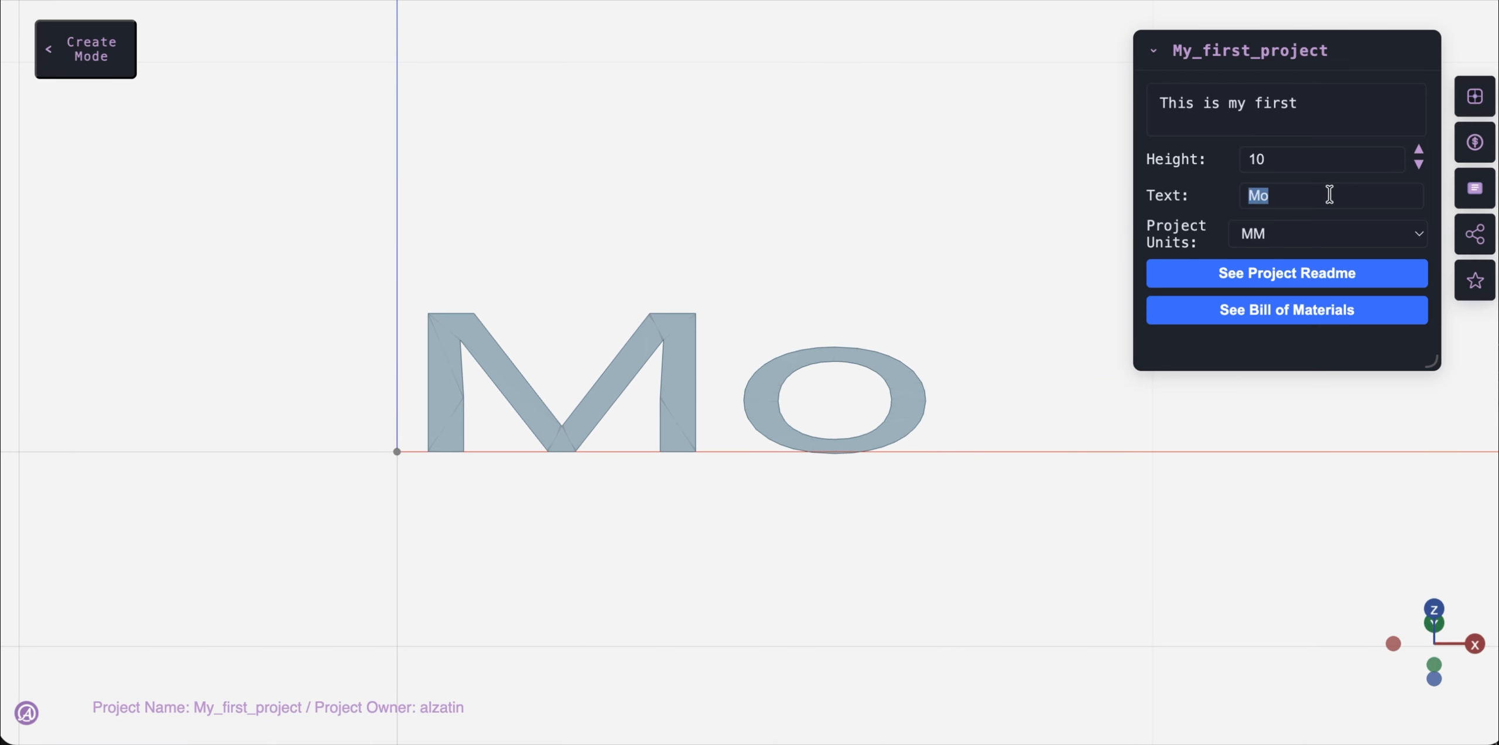
type("Daniel")
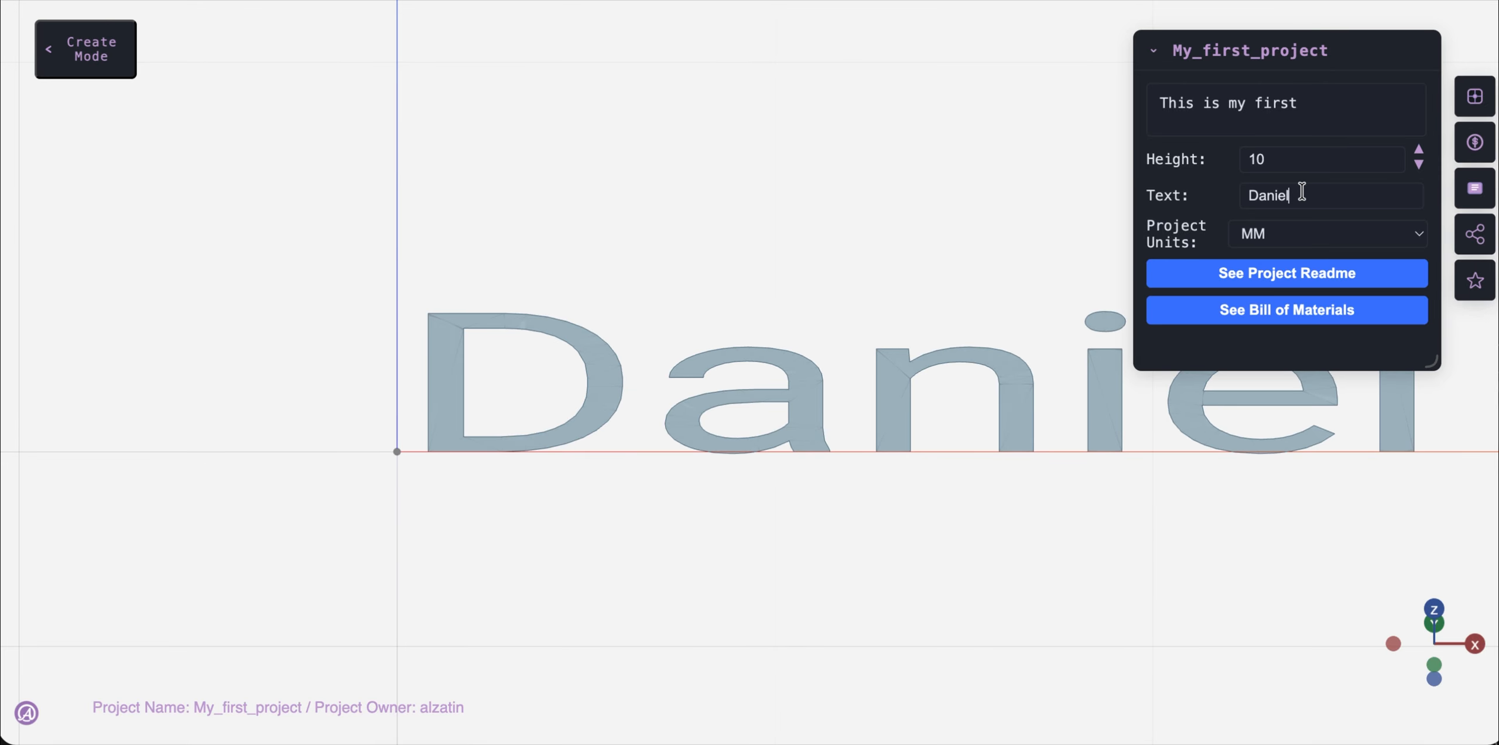
Change the project's Text value to Deed
double_click(1301, 191)
key("Right")
key("BackSpace")
key("BackSpace")
type("eed")
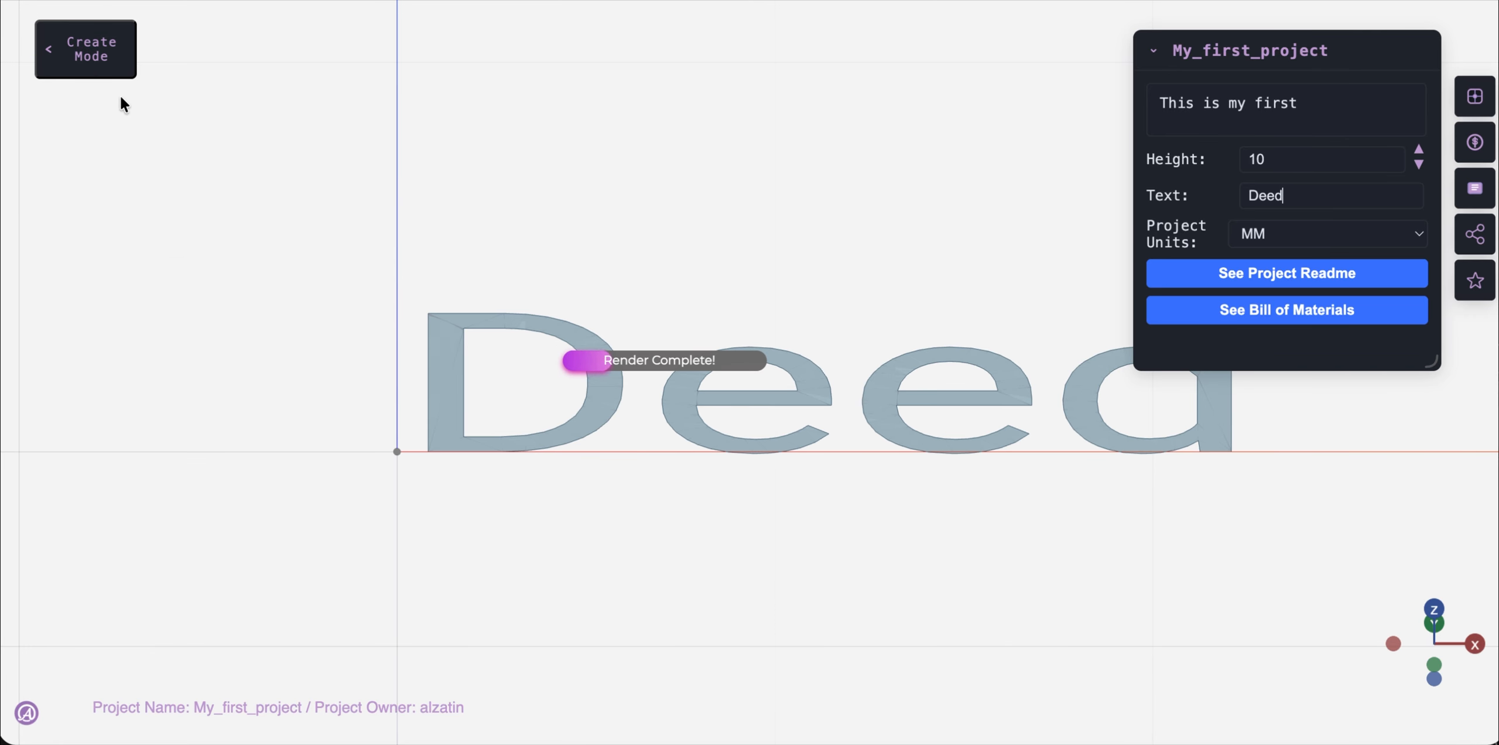
Return to create mode and move the Circle, Molecule, Extrude and Text atoms up to clear space below them
left_click(85, 51)
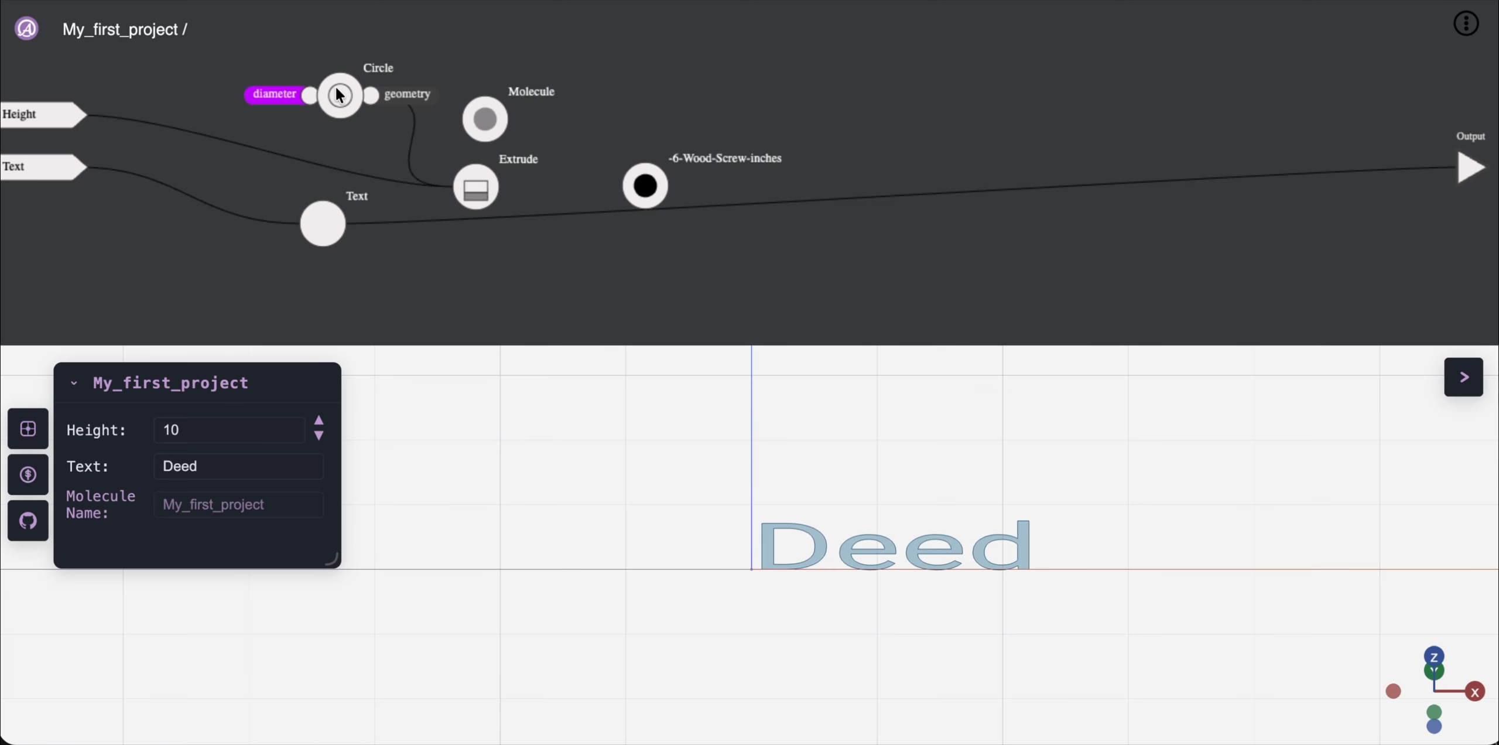
left_click_drag(338, 90, 332, 65)
left_click_drag(484, 117, 539, 68)
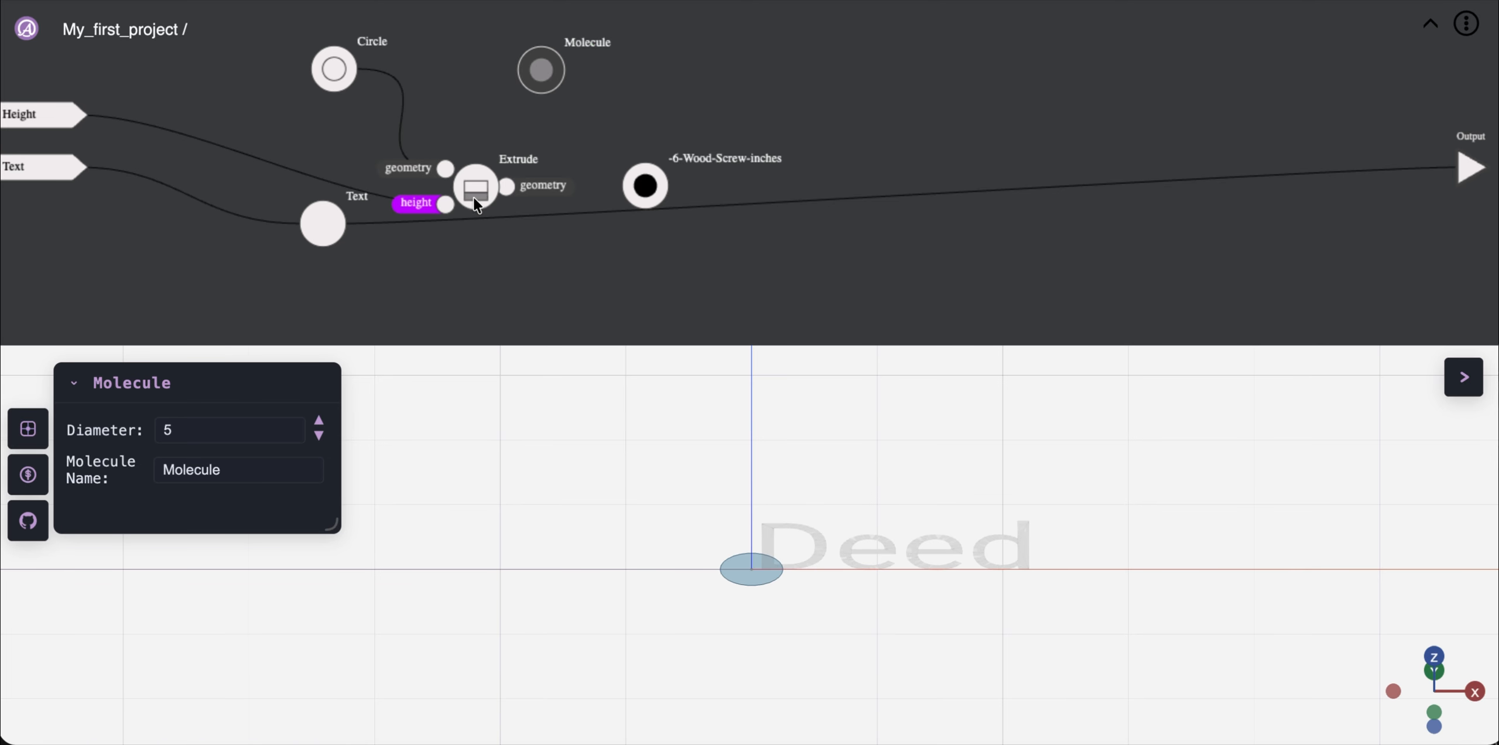
left_click_drag(473, 197, 488, 94)
left_click_drag(323, 211, 401, 140)
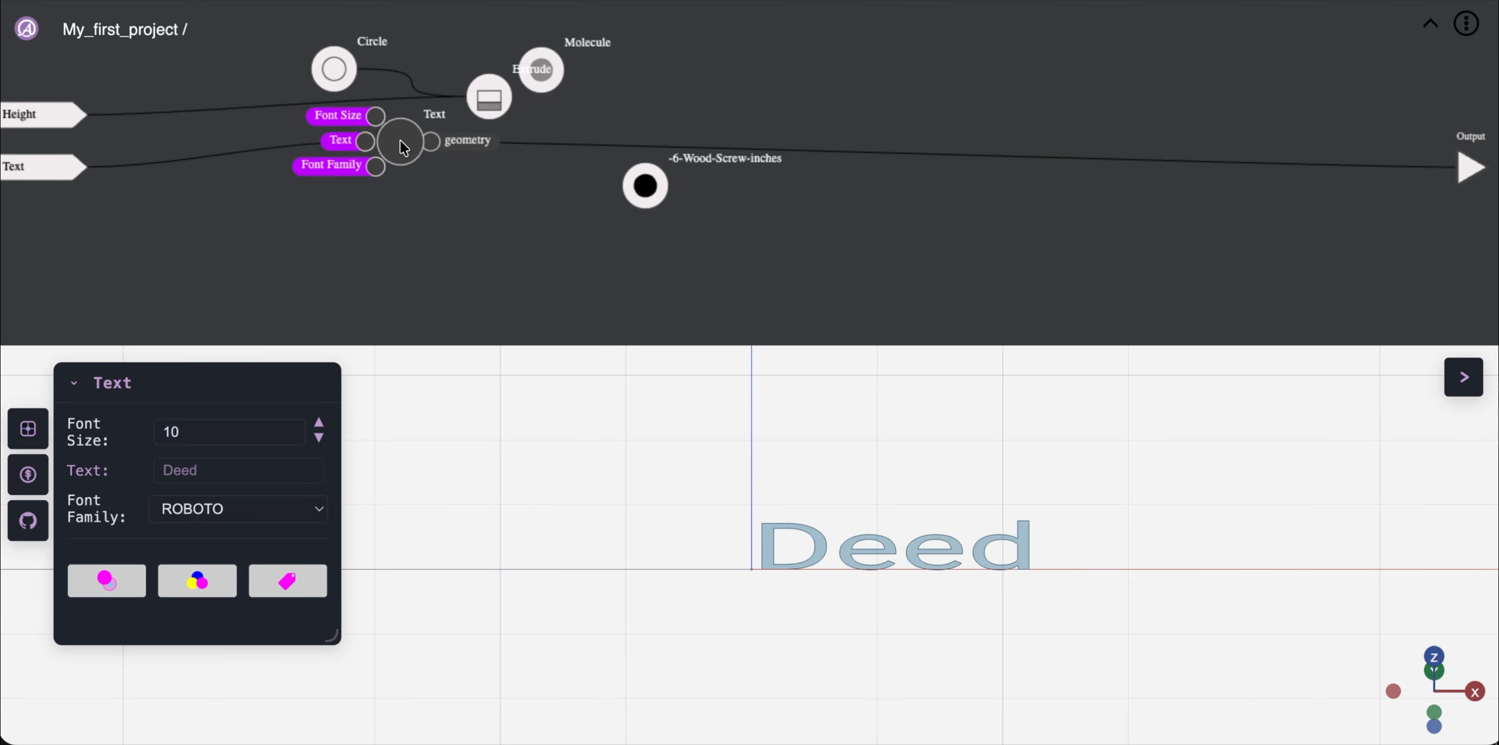
Add an input named Shape of type geometry below the Text input
right_click(346, 258)
mouse_move(293, 261)
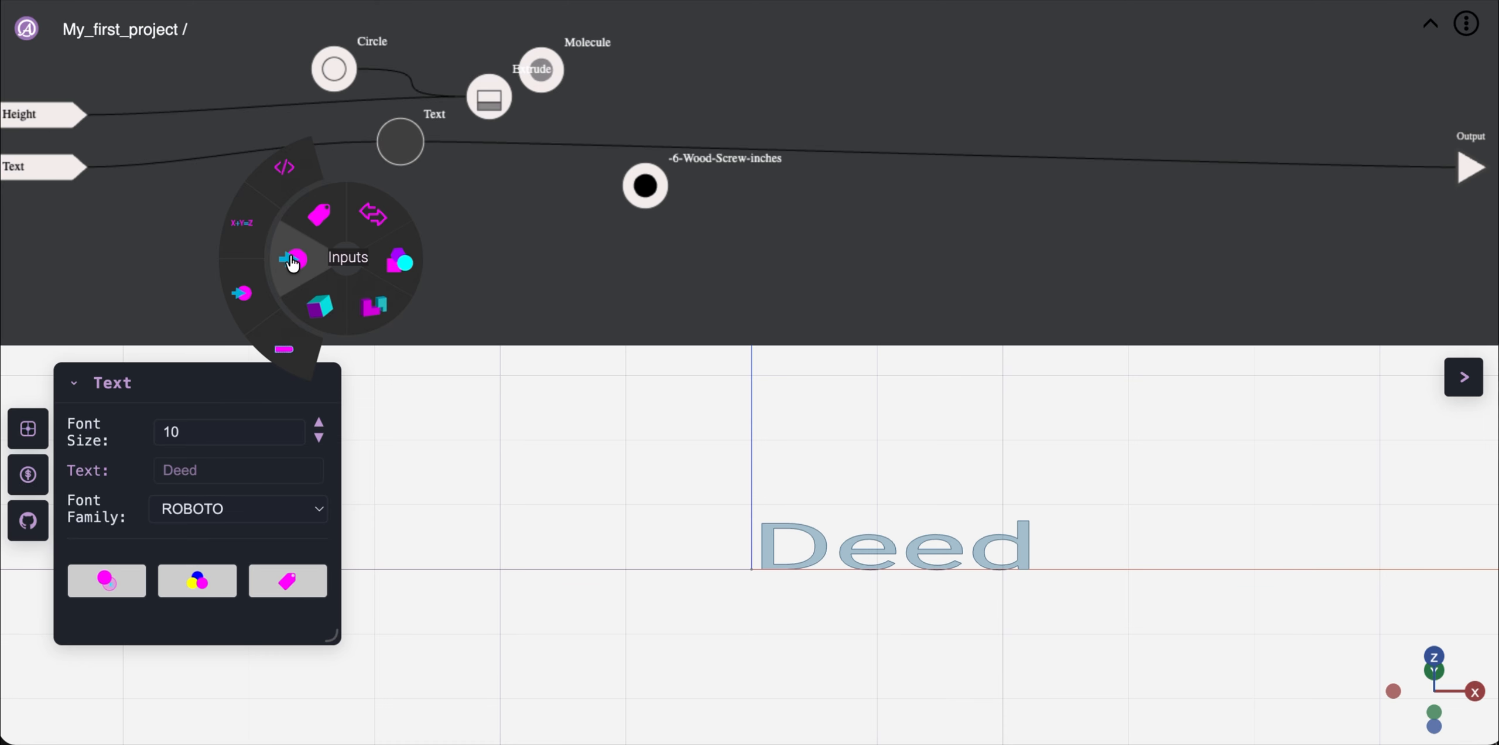
left_click(241, 292)
left_click_drag(46, 198, 45, 225)
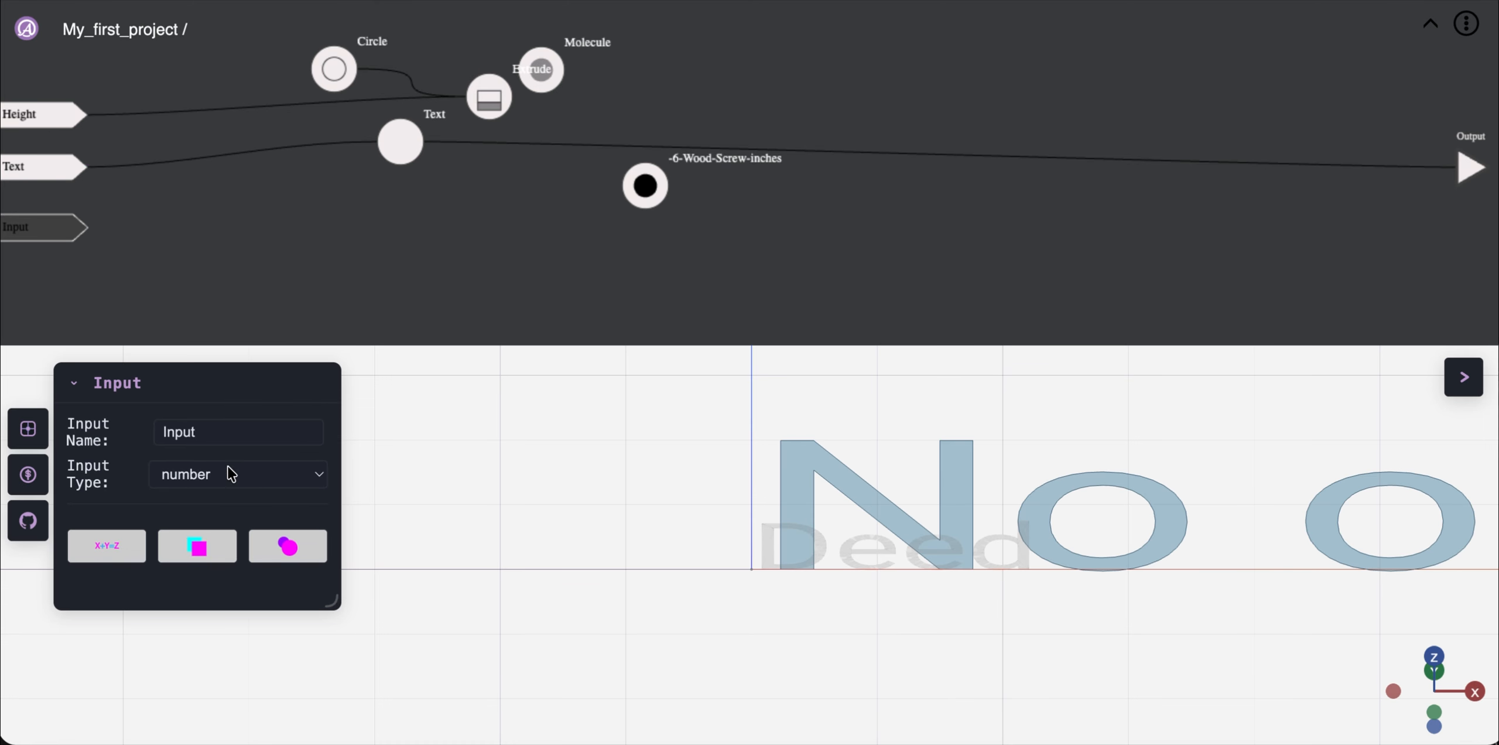
double_click(217, 436)
type("Shape")
left_click(317, 472)
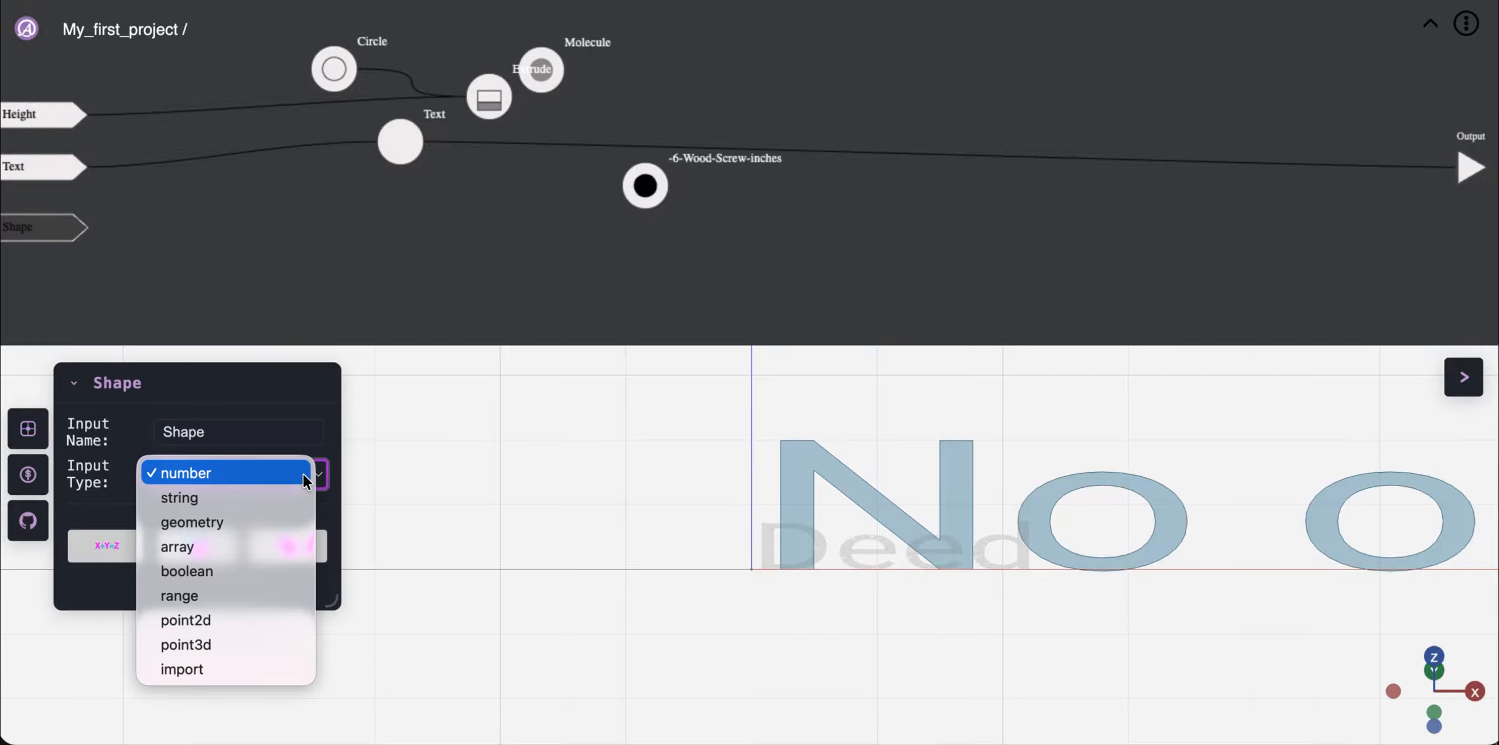
left_click(268, 527)
left_click(189, 251)
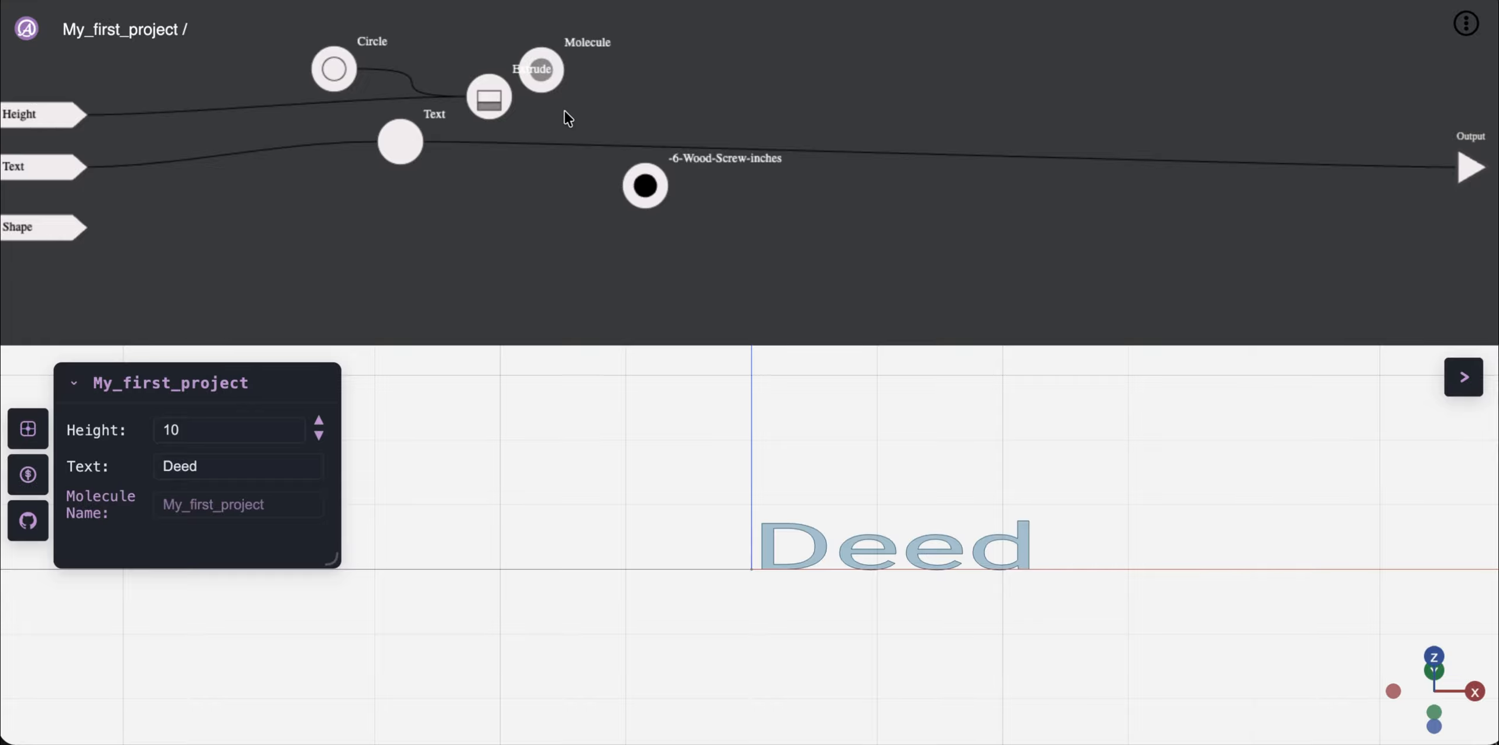
Move the Molecule down between the Text atom and the wood screw, and open it for editing
left_click(644, 206)
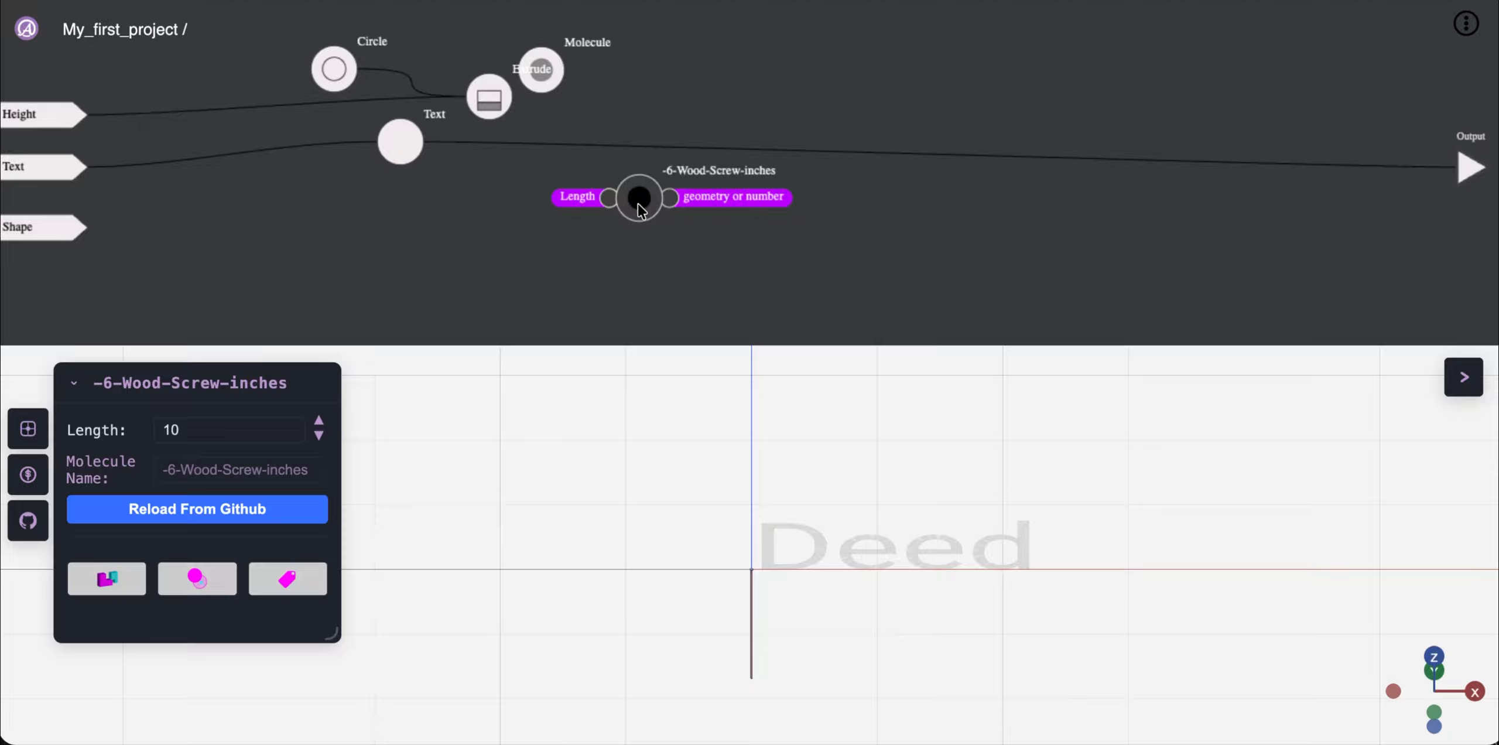
double_click(640, 206)
left_click(834, 171)
left_click_drag(547, 68, 494, 176)
double_click(494, 177)
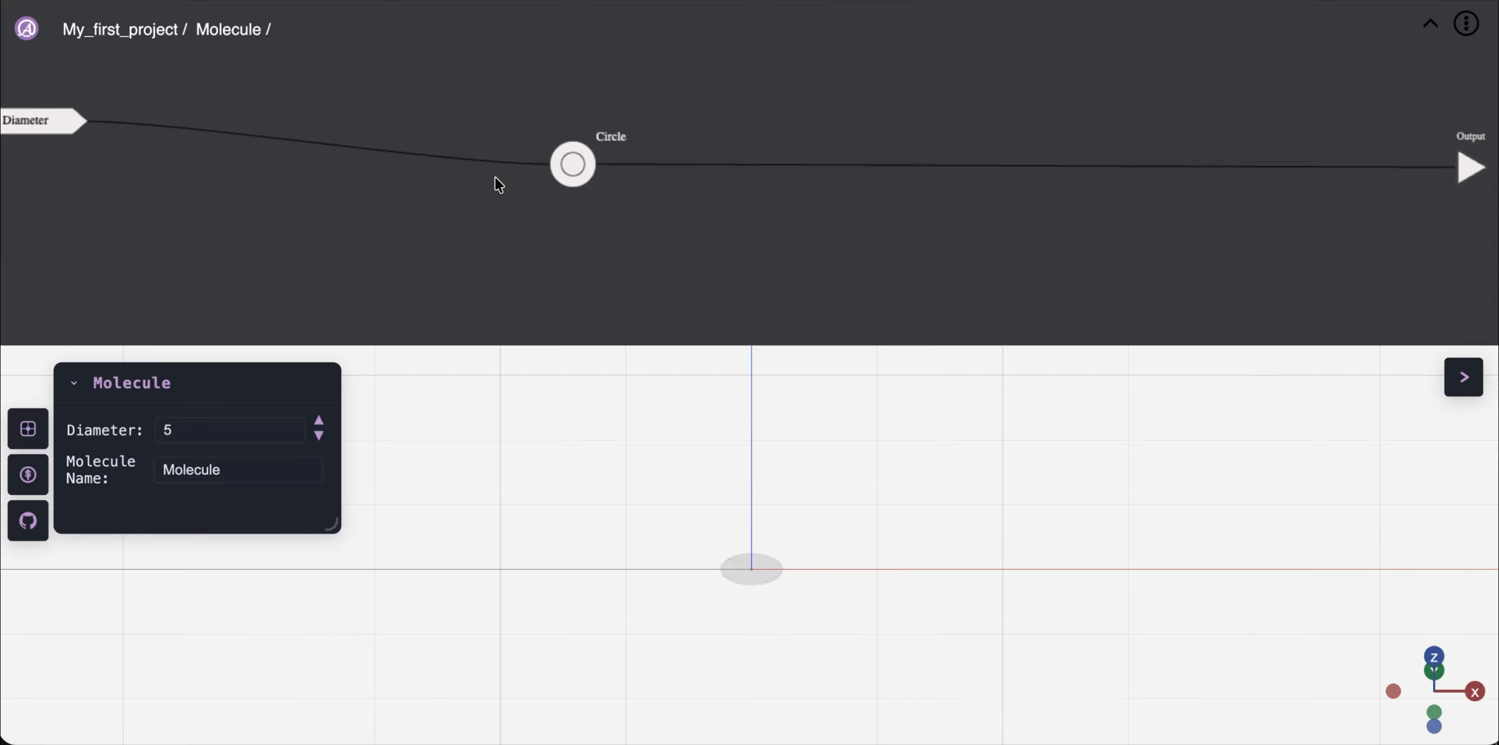
Add an input named Shape inside the Molecule, below its Diameter input
right_click(446, 202)
left_click(337, 241)
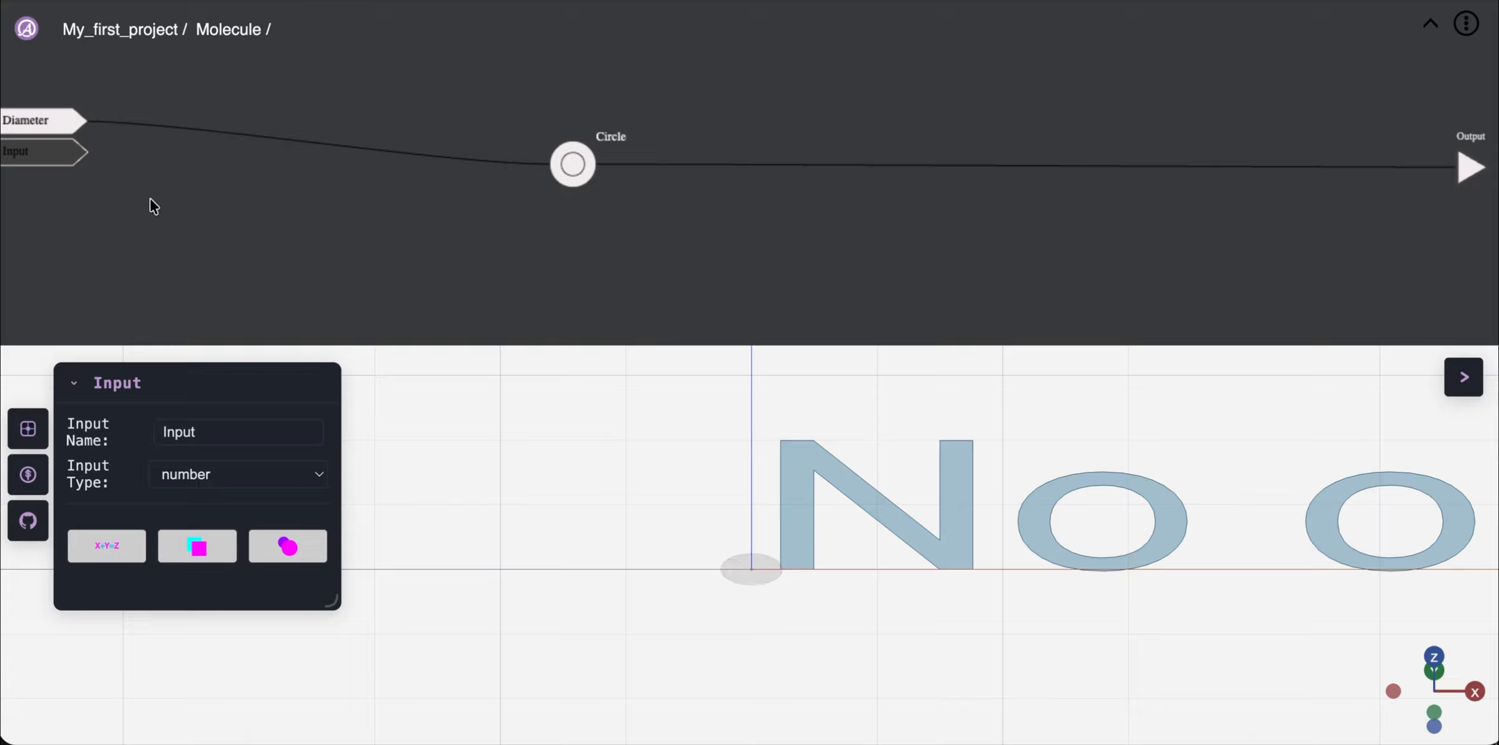
double_click(204, 442)
type("Shape")
left_click(250, 218)
Move the Molecule's Circle up and add a Move atom below it
left_click_drag(572, 164, 611, 56)
right_click(570, 223)
mouse_move(512, 283)
left_click(472, 276)
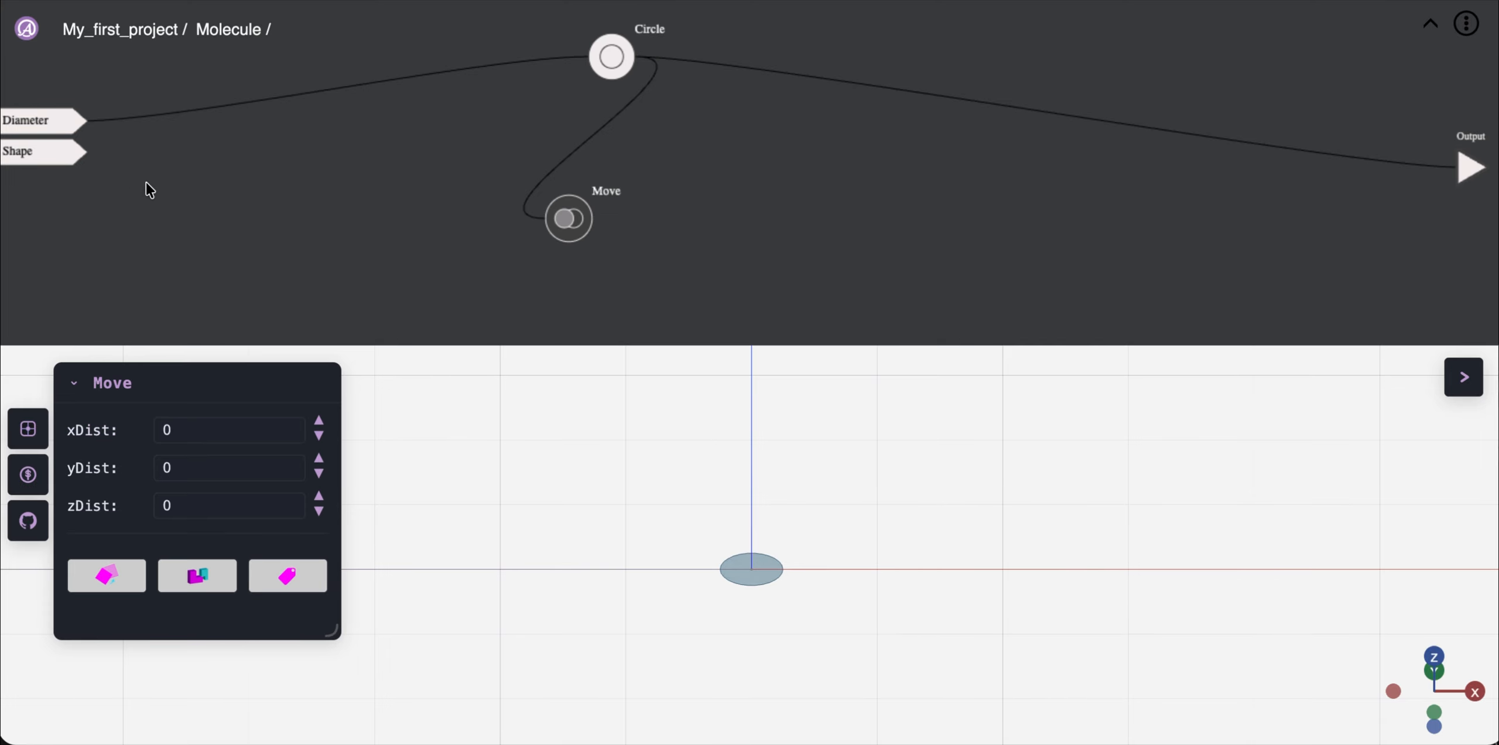
Replace the Circle connection on the Move atom's geometry with a connection from the Shape input
left_click_drag(82, 152, 549, 191)
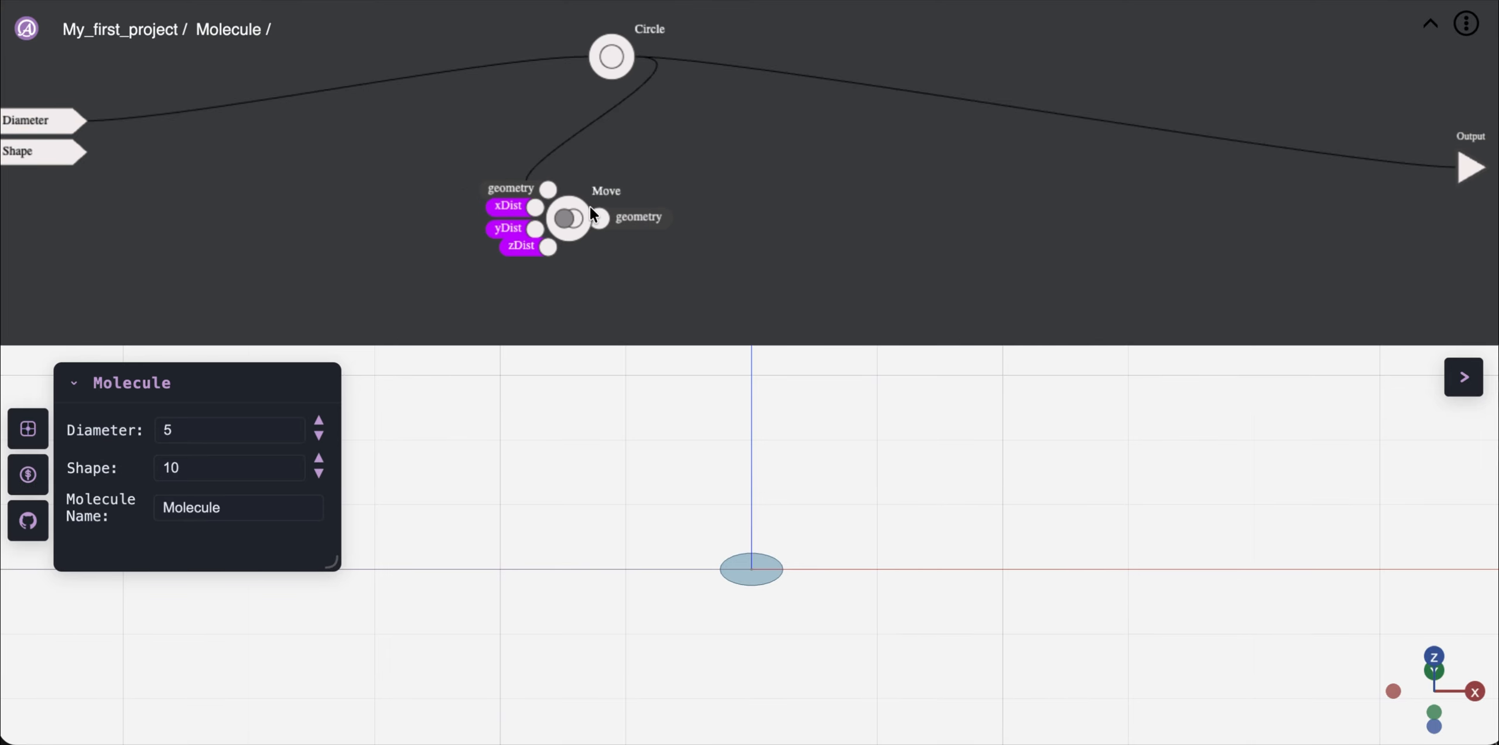
left_click(546, 191)
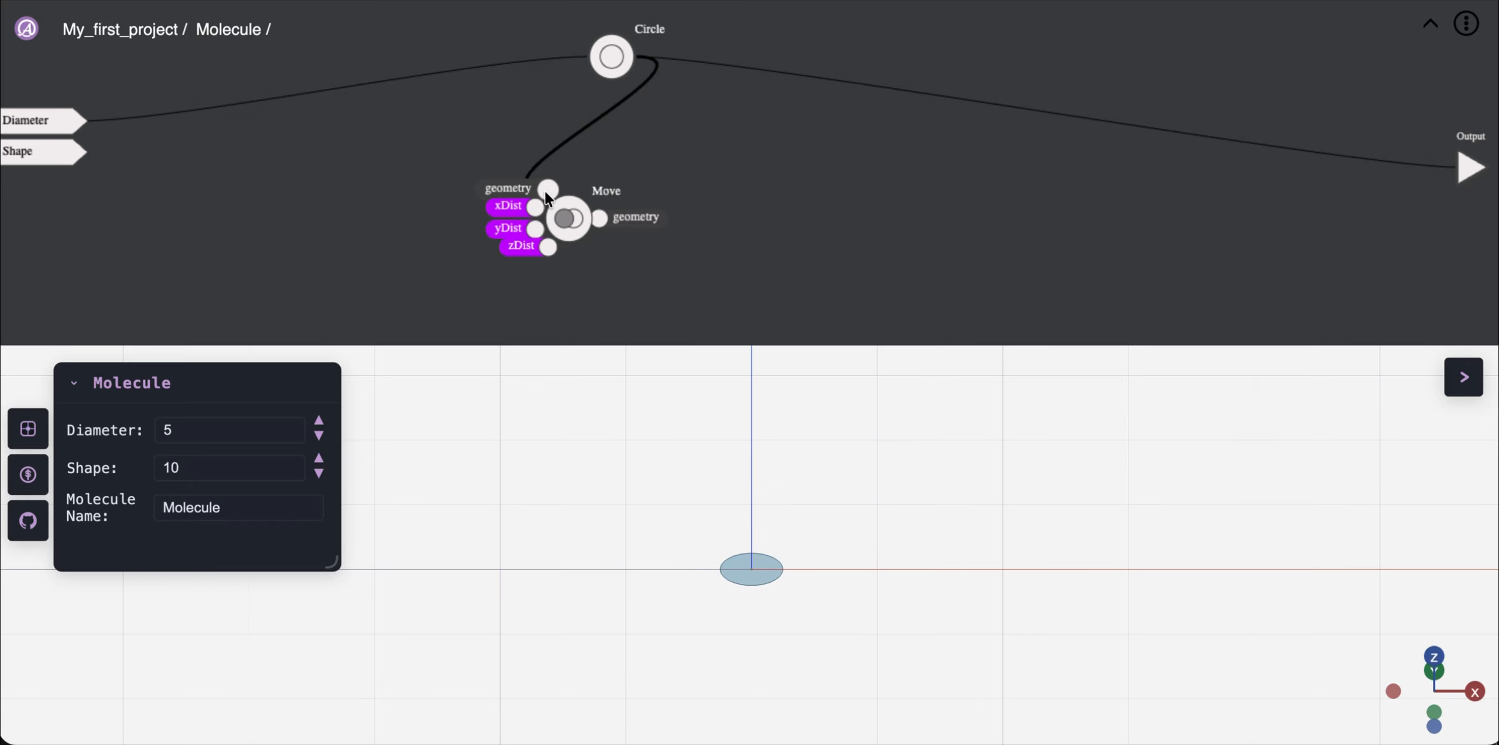
key("Delete")
left_click_drag(89, 155, 550, 187)
Set the Move atom's yDist to 50 and connect its geometry to the Molecule's output
left_click(567, 218)
left_click(217, 457)
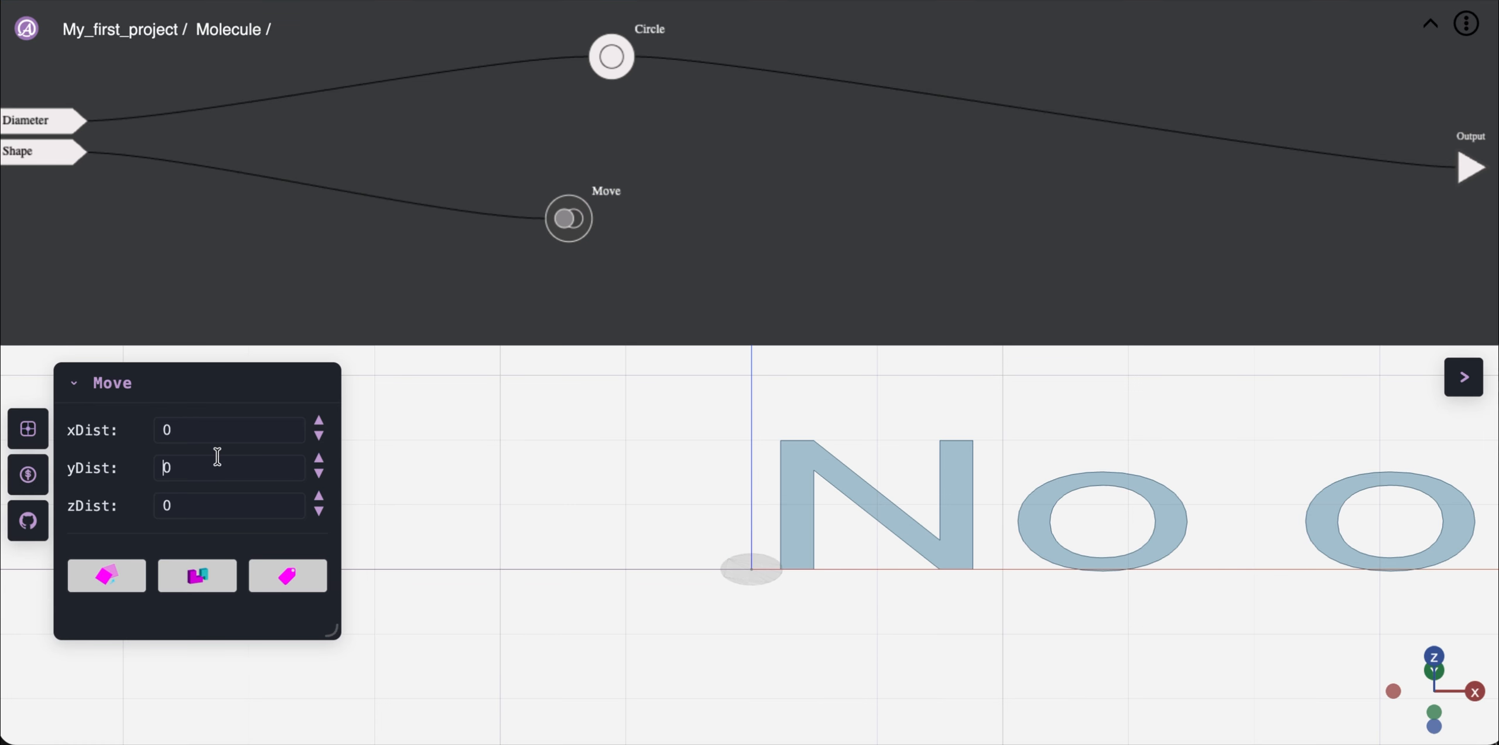
type("50")
mouse_move(585, 217)
left_click_drag(593, 217, 1443, 172)
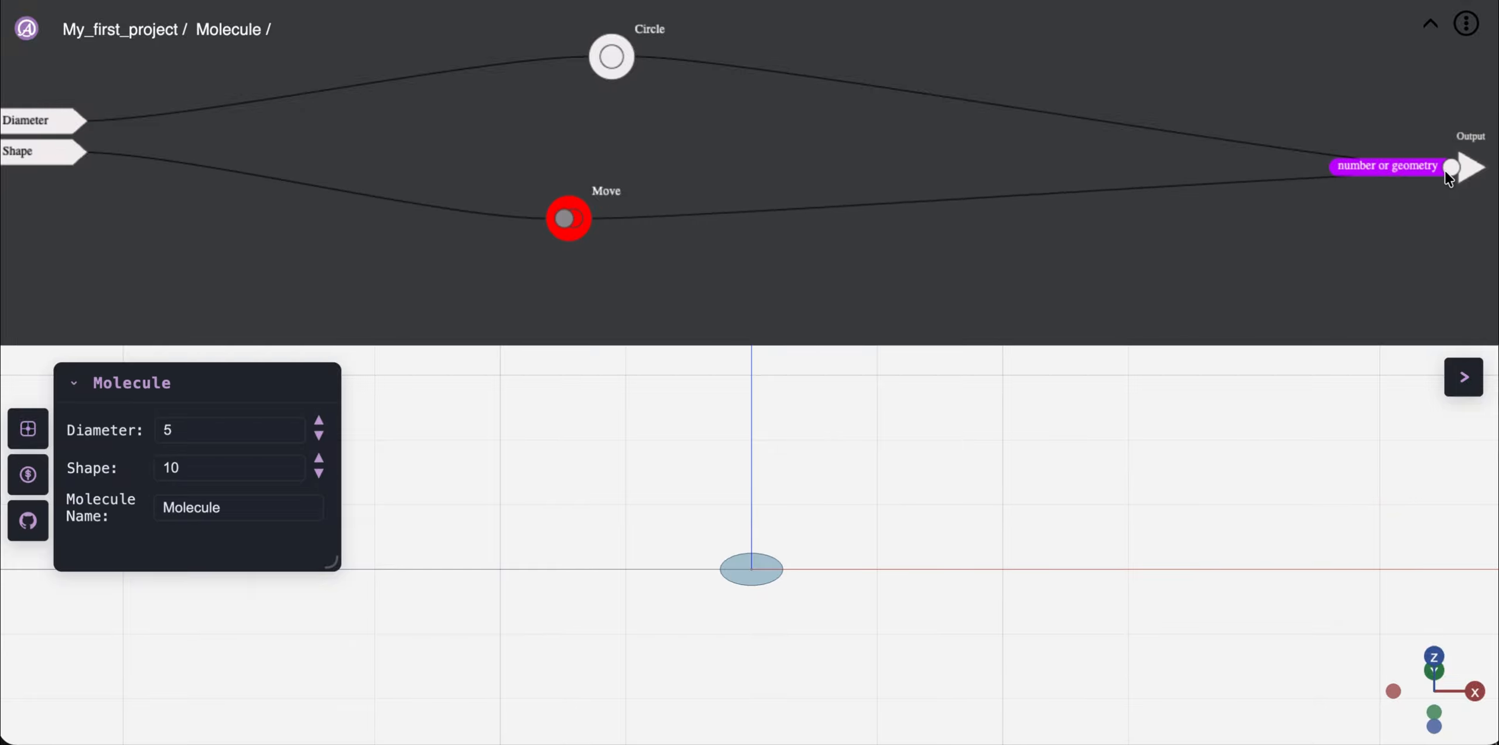
Return to the top-level project and move the Molecule down, clear of the wood screw's connectors
left_click(1430, 24)
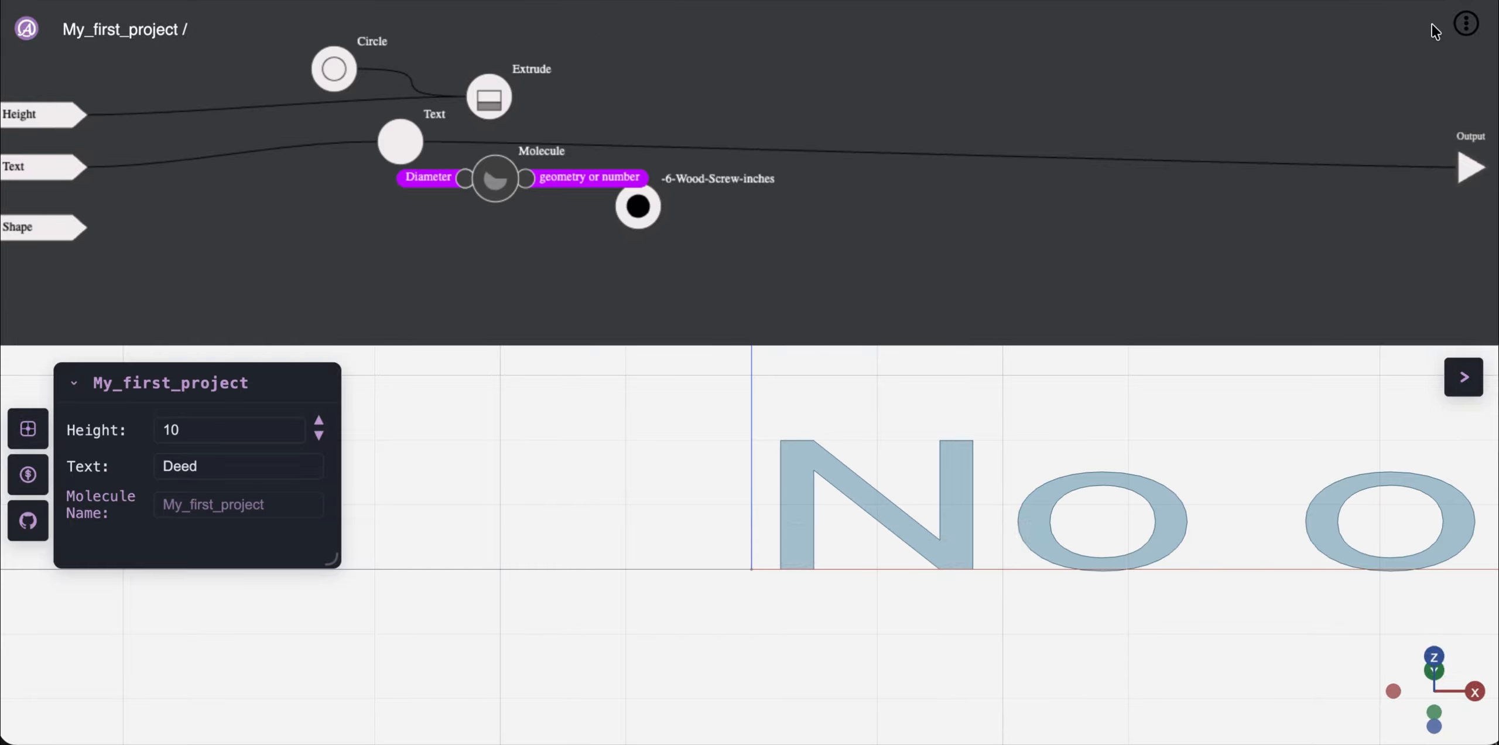
left_click_drag(494, 191, 490, 255)
left_click(581, 265)
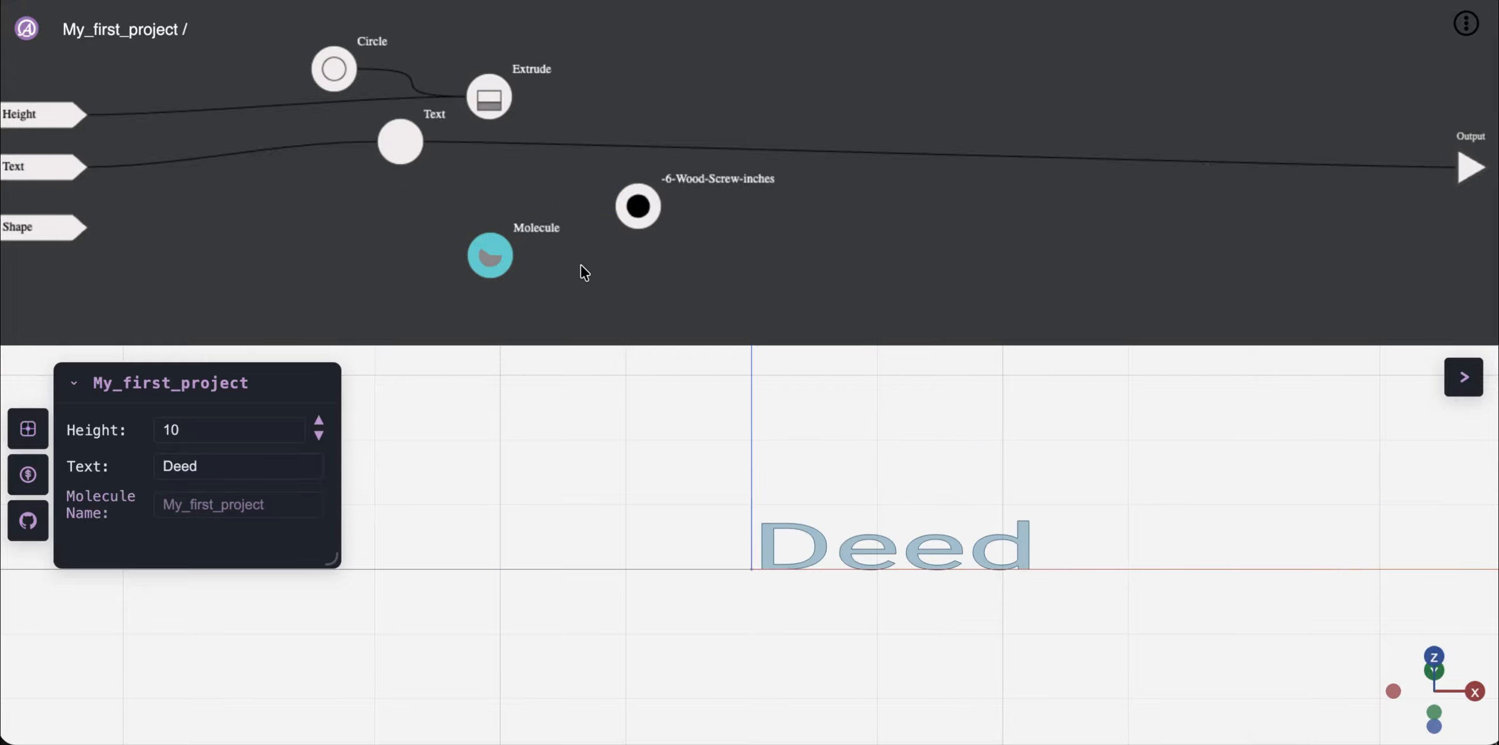
mouse_move(486, 266)
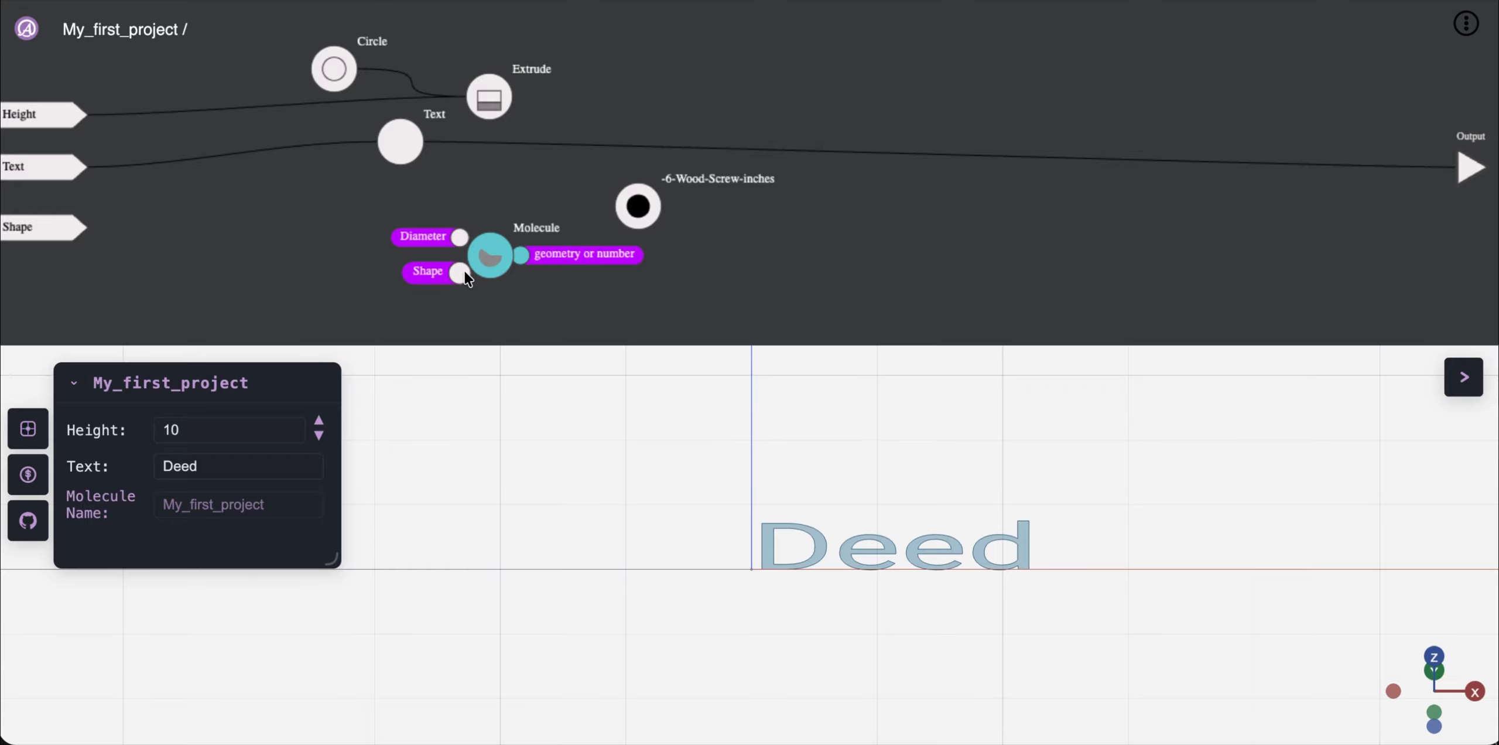
Move the Extrude atom and its Circle left toward the project inputs, placing Extrude below the Circle
mouse_move(474, 95)
left_click_drag(473, 93, 288, 189)
left_click(334, 70)
left_click_drag(333, 70, 205, 106)
mouse_move(309, 220)
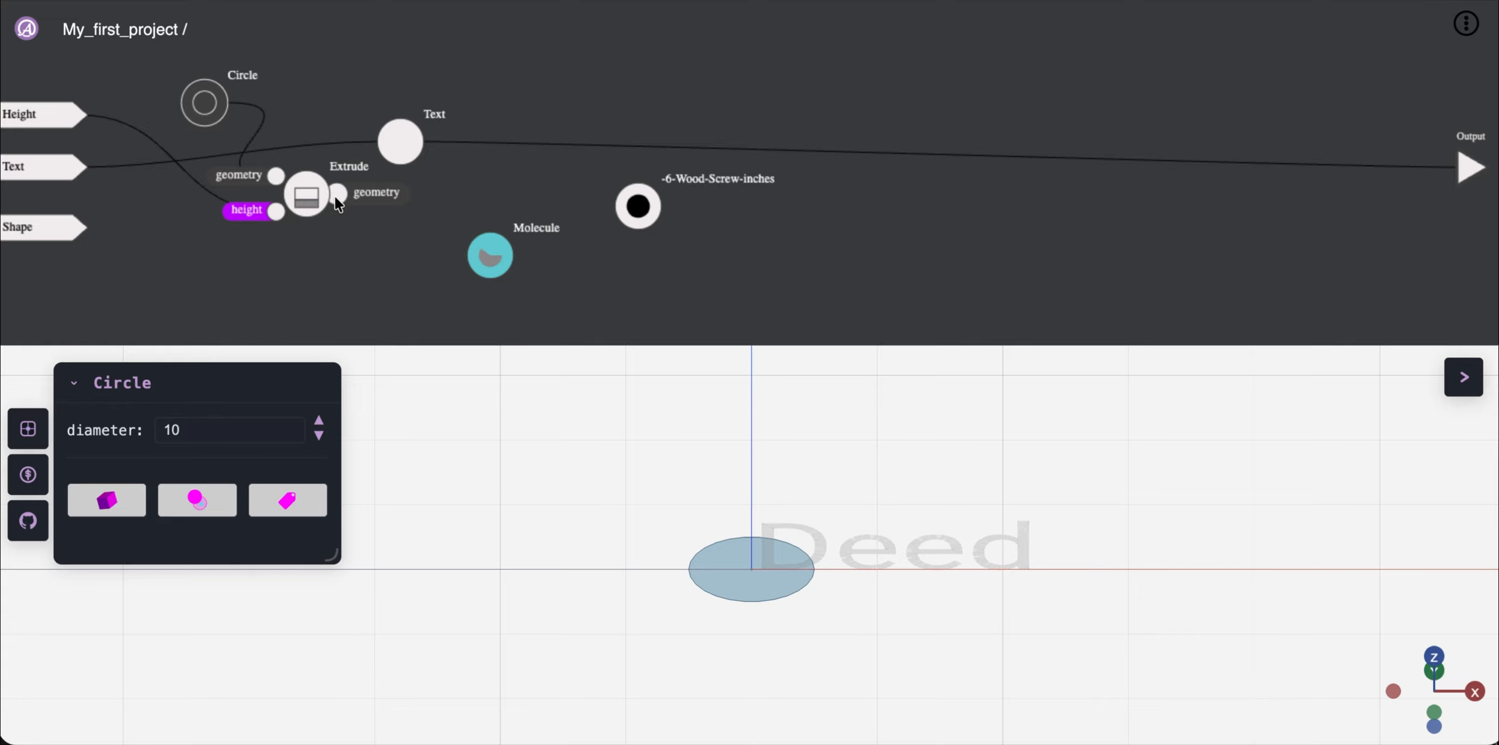
left_click(310, 196)
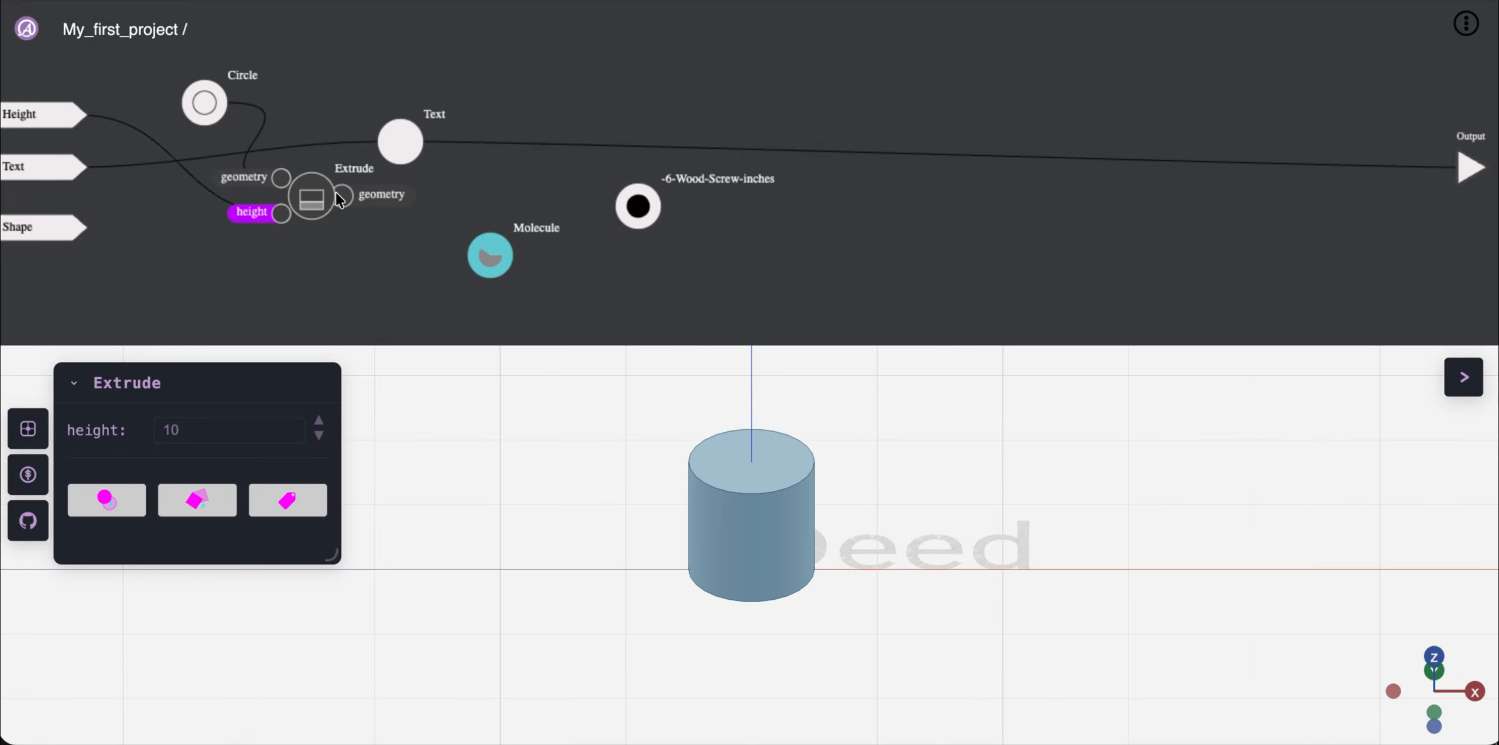
Connect the Extrude's geometry output to the Molecule's Shape input and view the Molecule's shifted cylinder from another side
left_click(344, 200)
left_click_drag(345, 198, 460, 273)
left_click(482, 255)
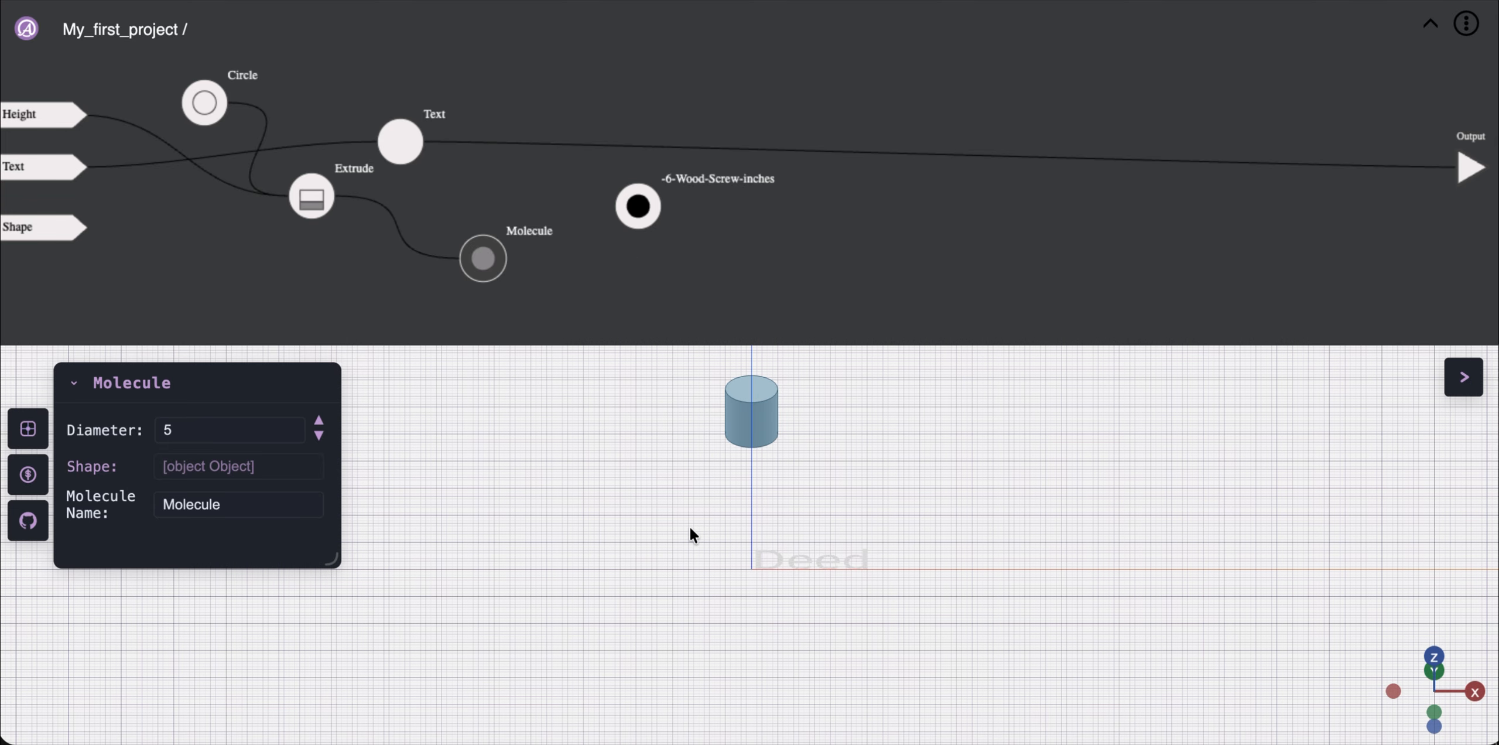
left_click_drag(688, 525, 581, 517)
mouse_move(462, 257)
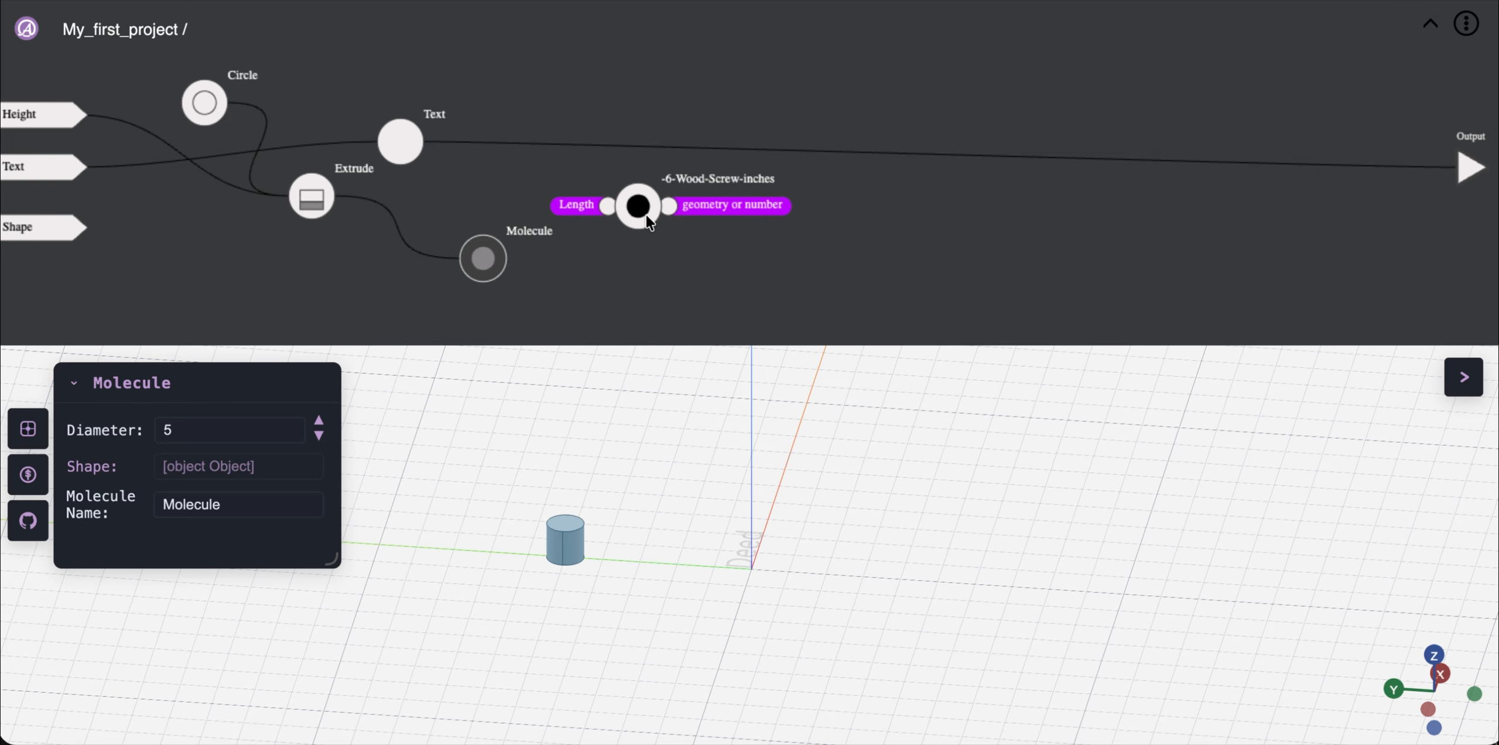
Move the wood screw molecule up out of the way and connect the Molecule's output to the project Output
left_click_drag(646, 215, 632, 109)
left_click_drag(514, 257, 1451, 168)
left_click_drag(616, 560, 712, 541)
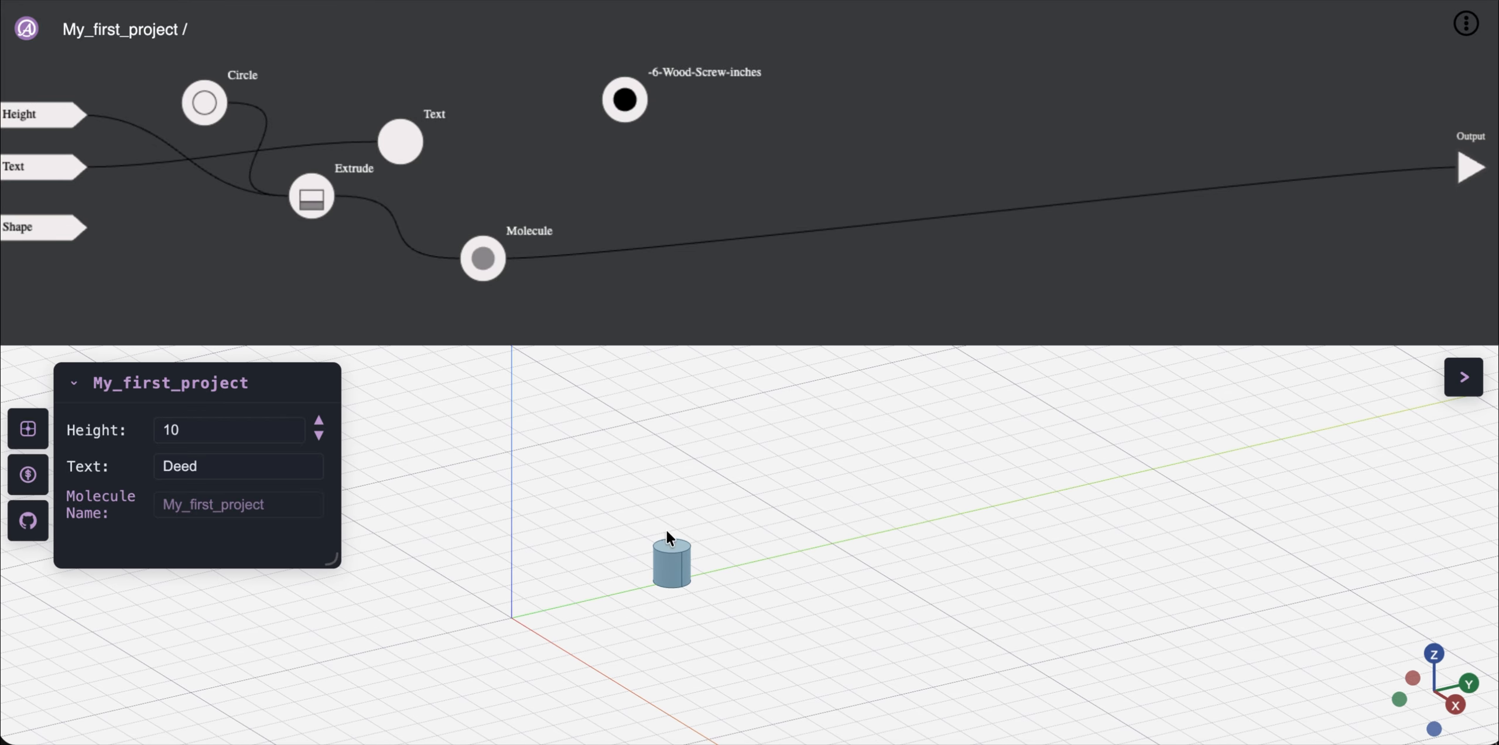
Spread out the top-level graph by moving the Molecule, Text, Extrude and Circle to the right, leaving free space below Extrude
mouse_move(501, 267)
left_click_drag(483, 257, 638, 234)
left_click_drag(413, 139, 478, 73)
left_click_drag(311, 196, 392, 155)
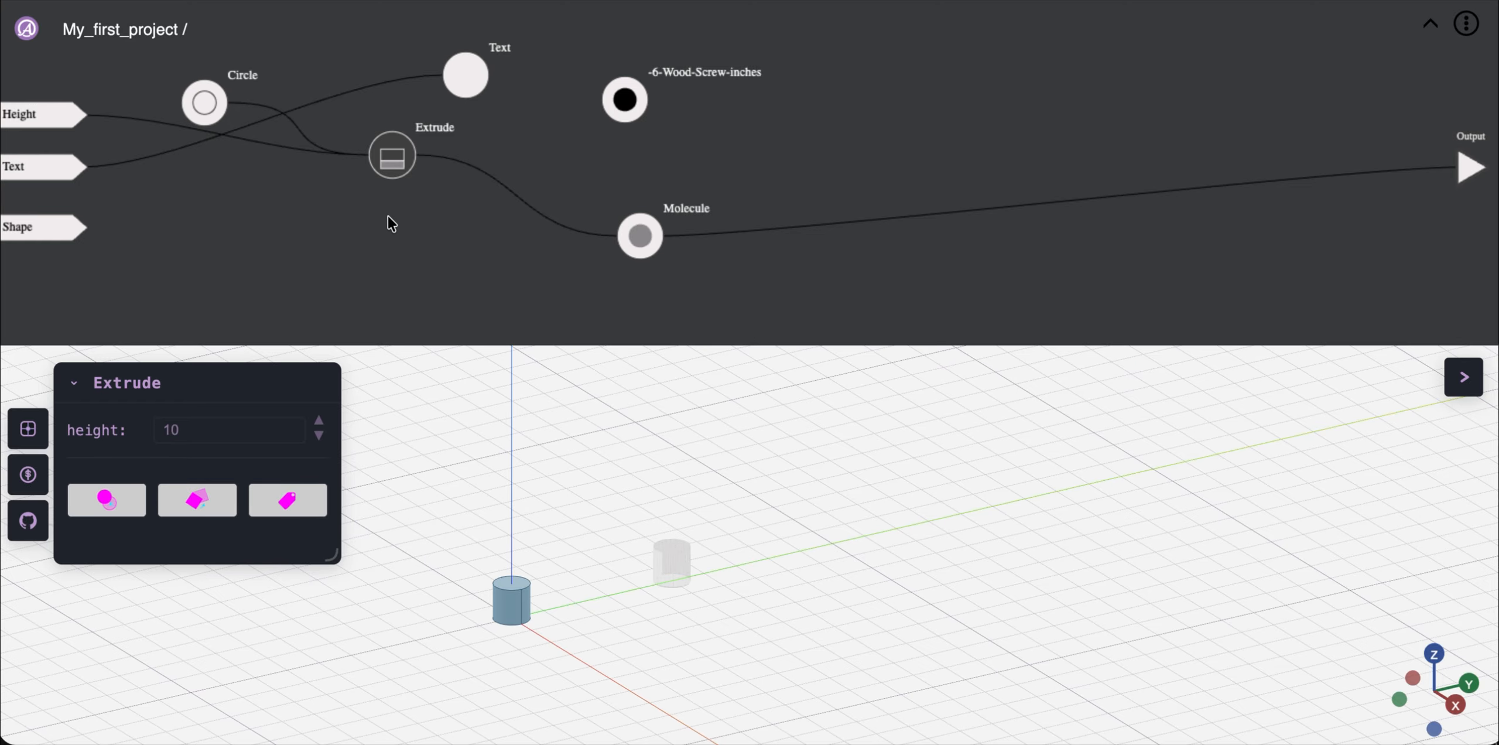
left_click_drag(206, 104, 271, 85)
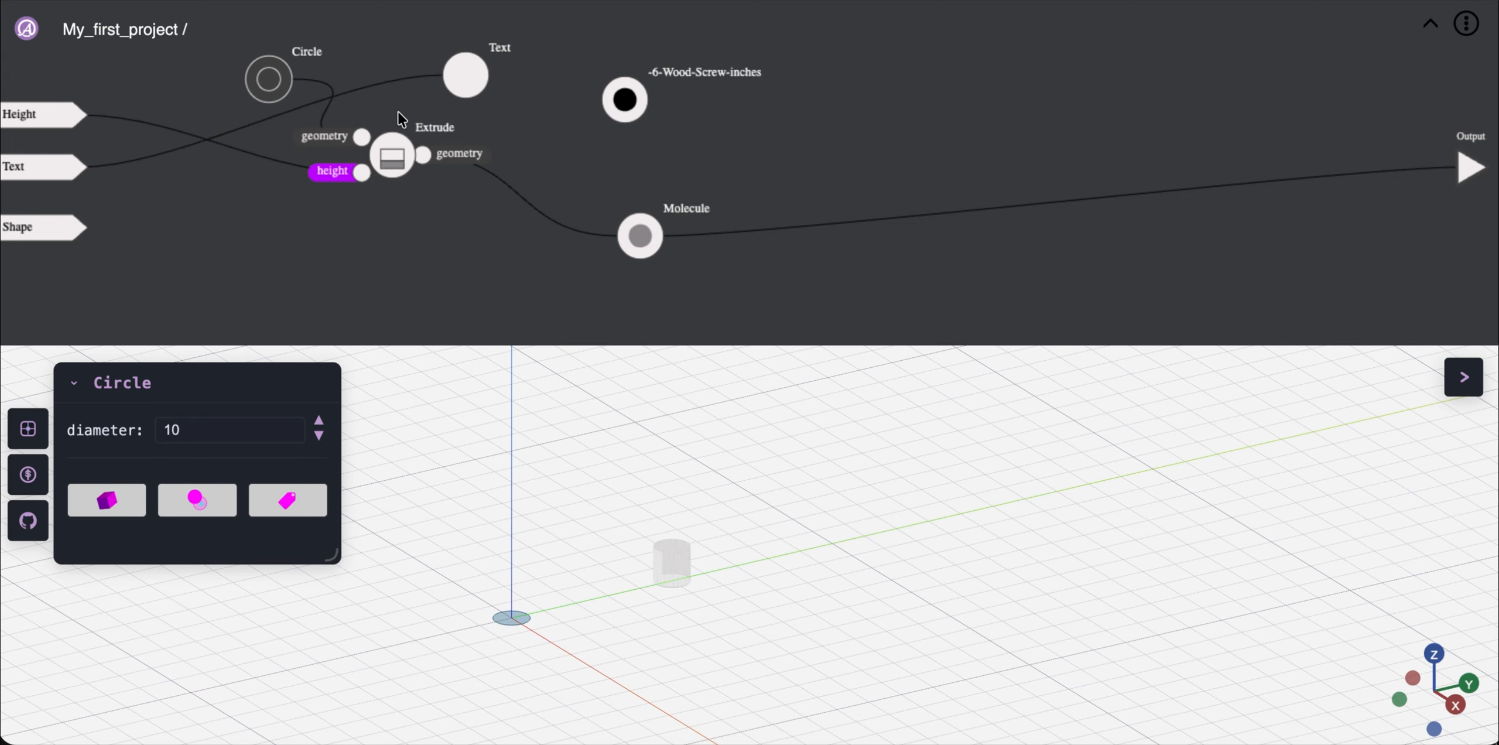
left_click_drag(397, 173, 483, 178)
left_click_drag(654, 243, 737, 230)
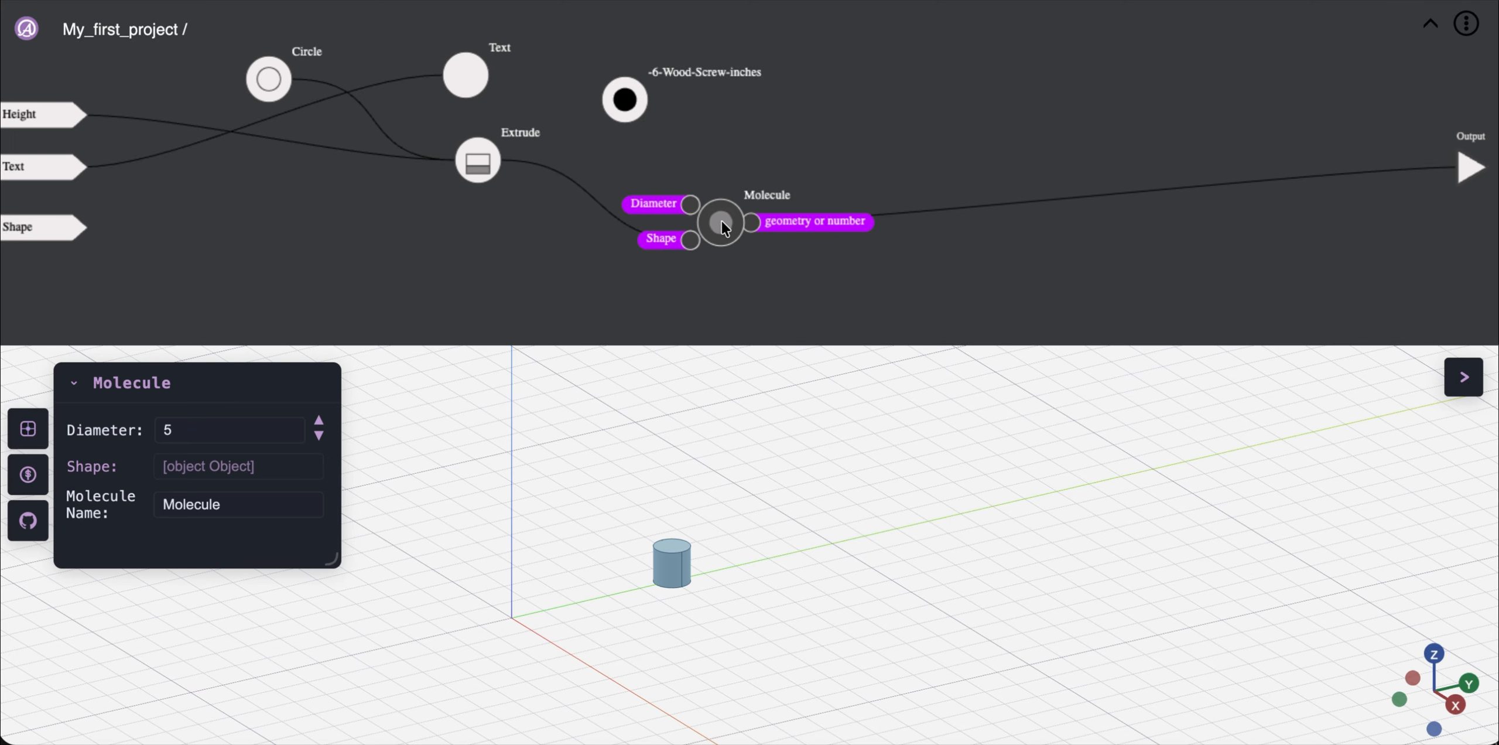
left_click(502, 260)
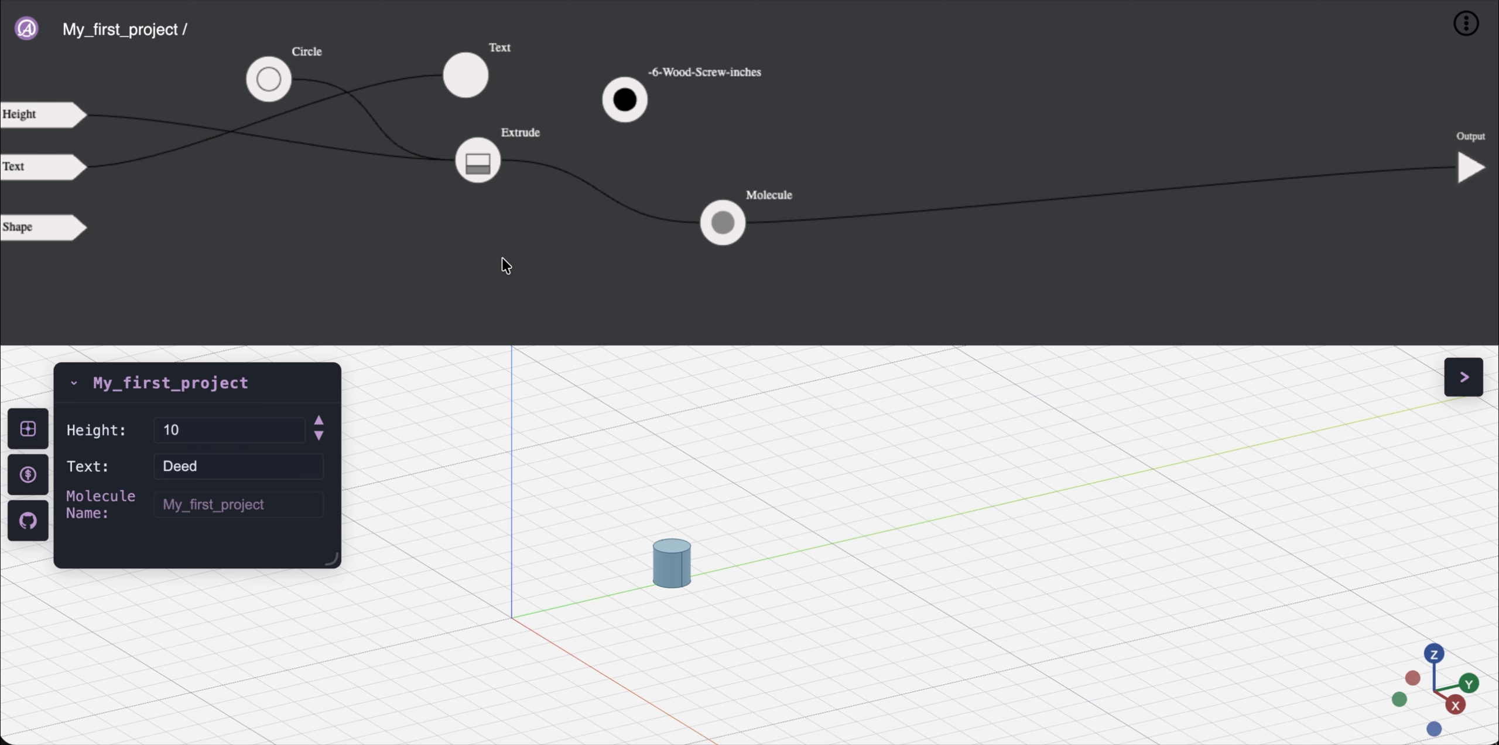
Add a GitHub molecule below Extrude, search for "linear" and load the first Linear-Pattern project
right_click(503, 259)
mouse_move(445, 261)
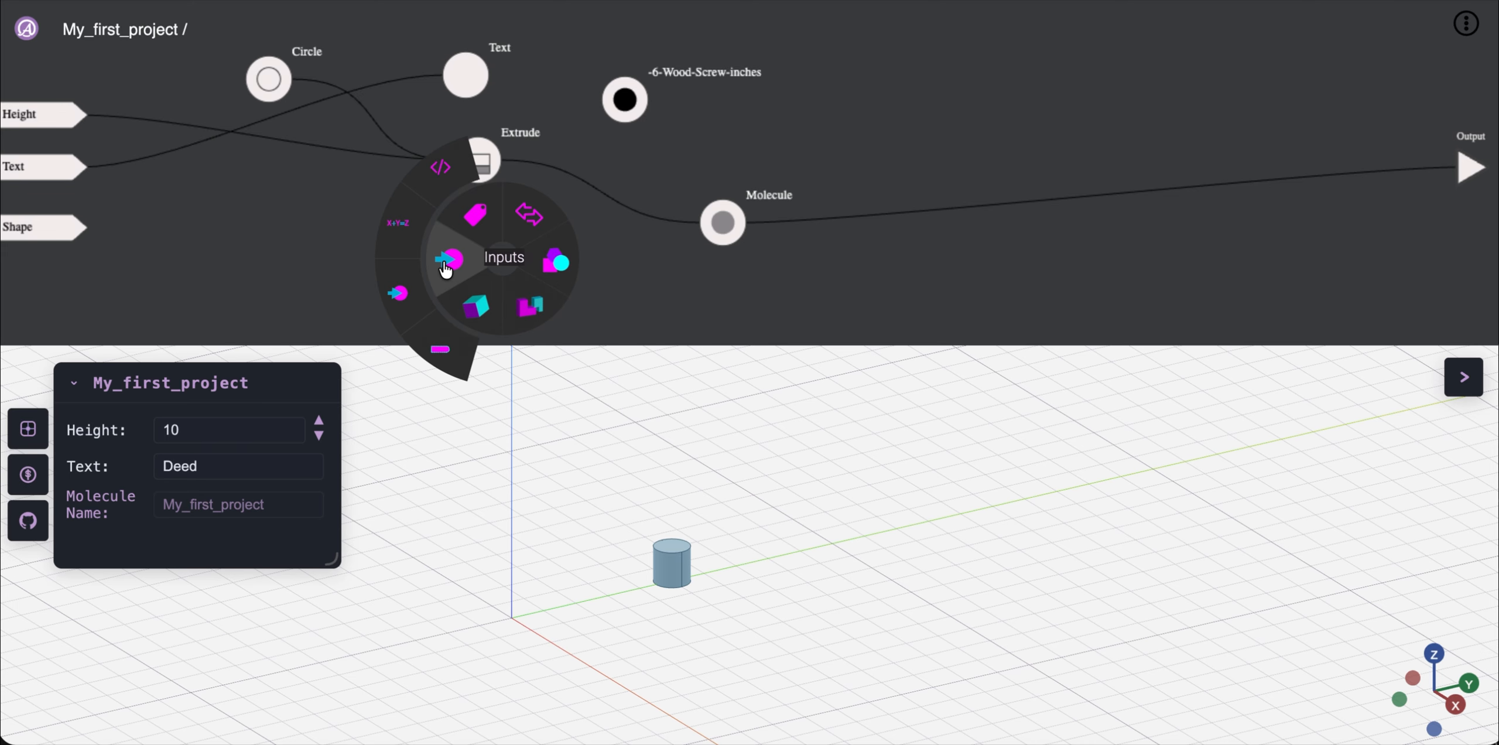
mouse_move(556, 261)
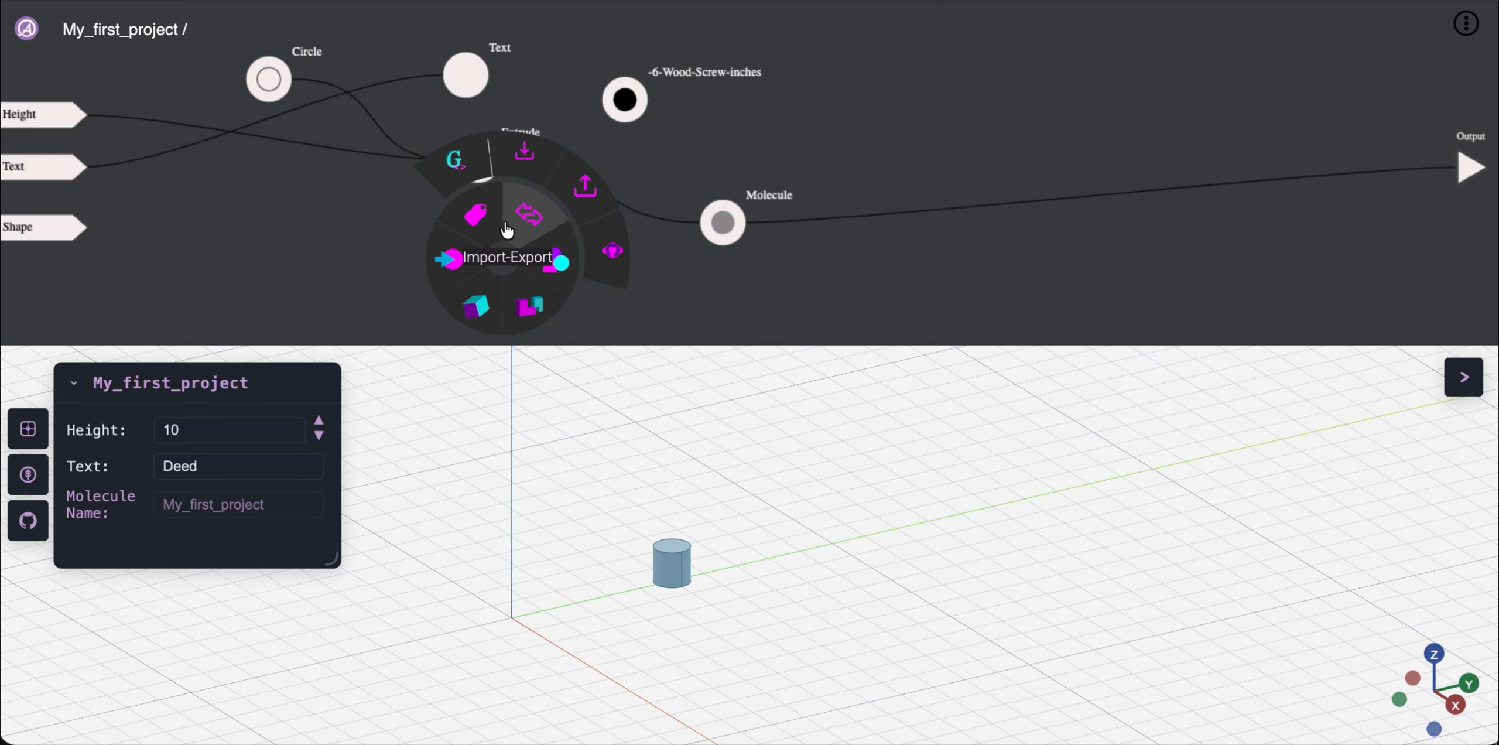
left_click(610, 251)
left_click(201, 427)
type("l")
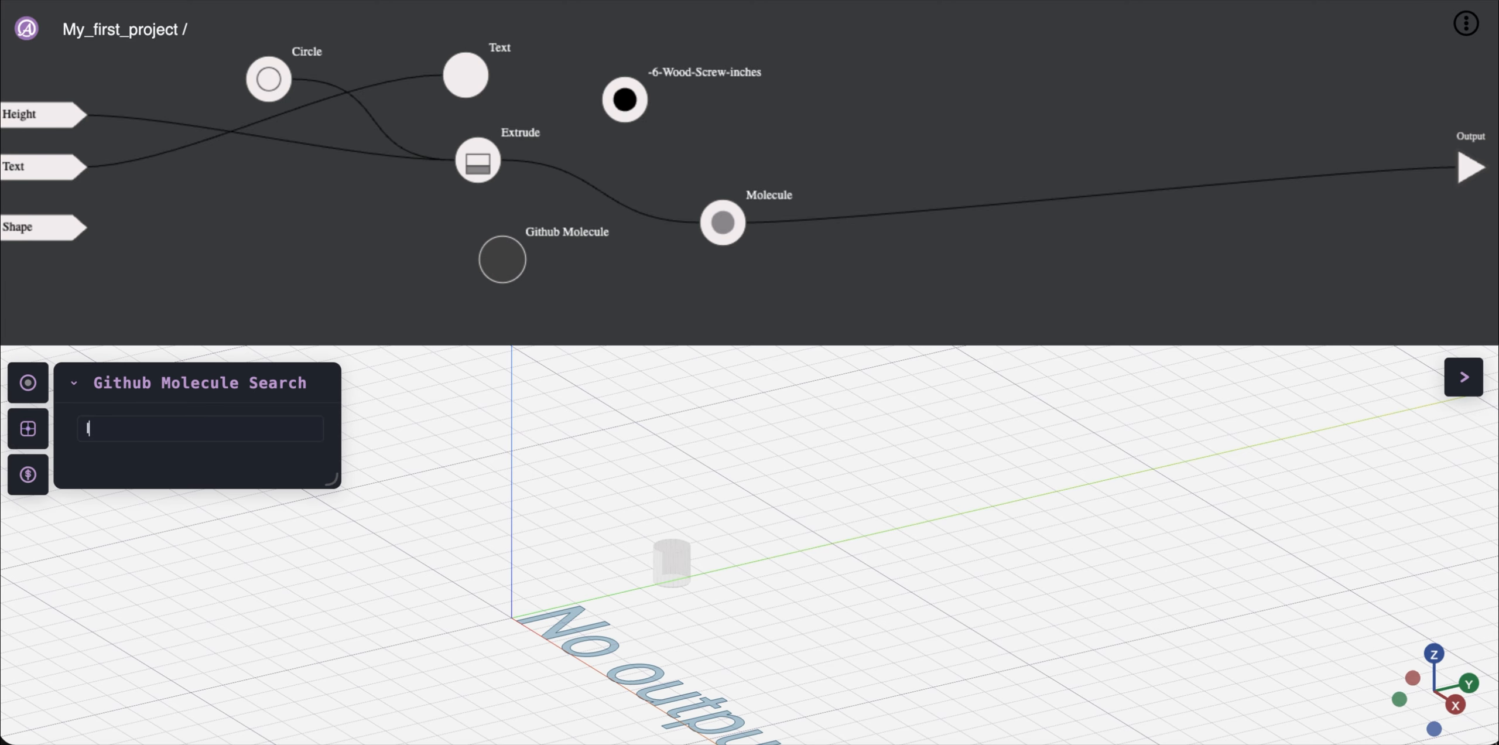
type("inear")
key("Return")
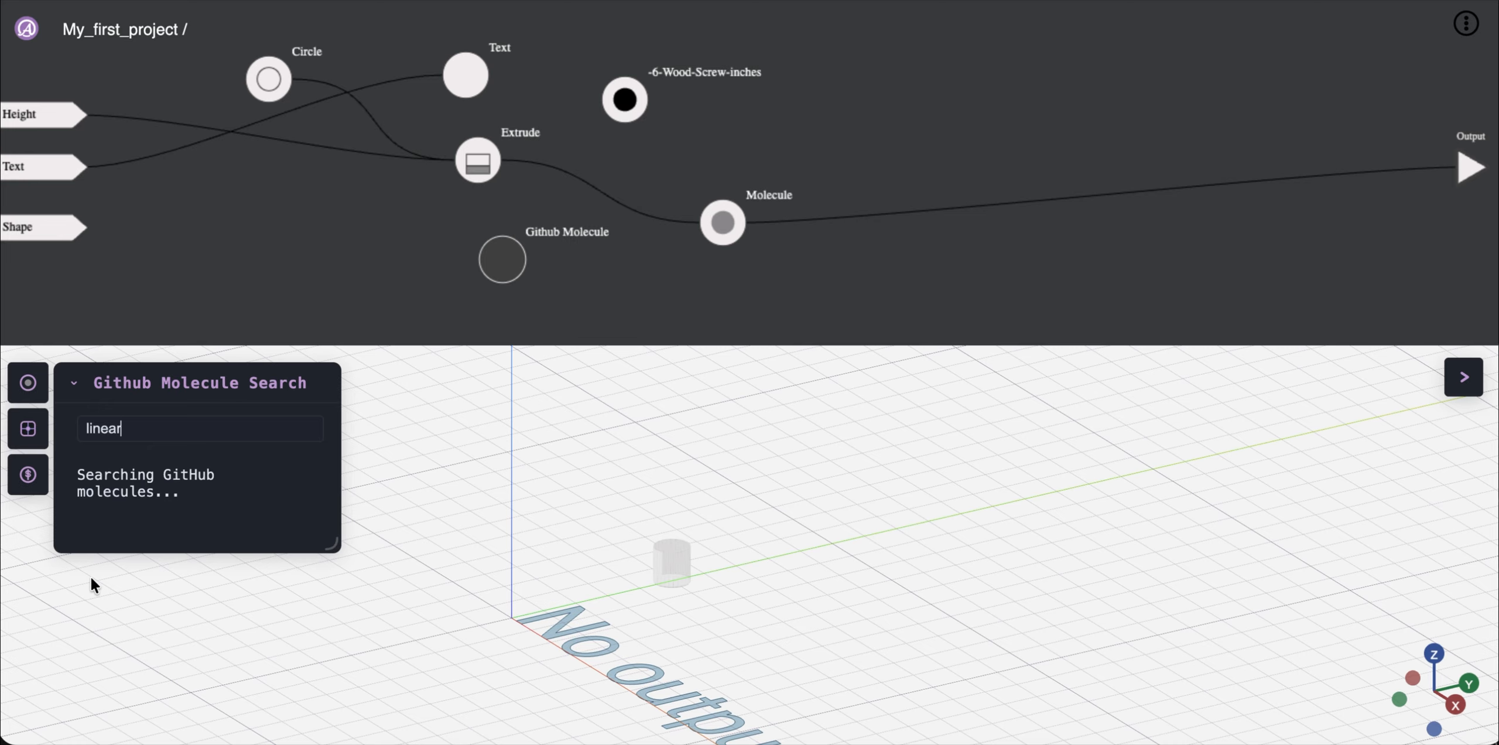
mouse_move(153, 500)
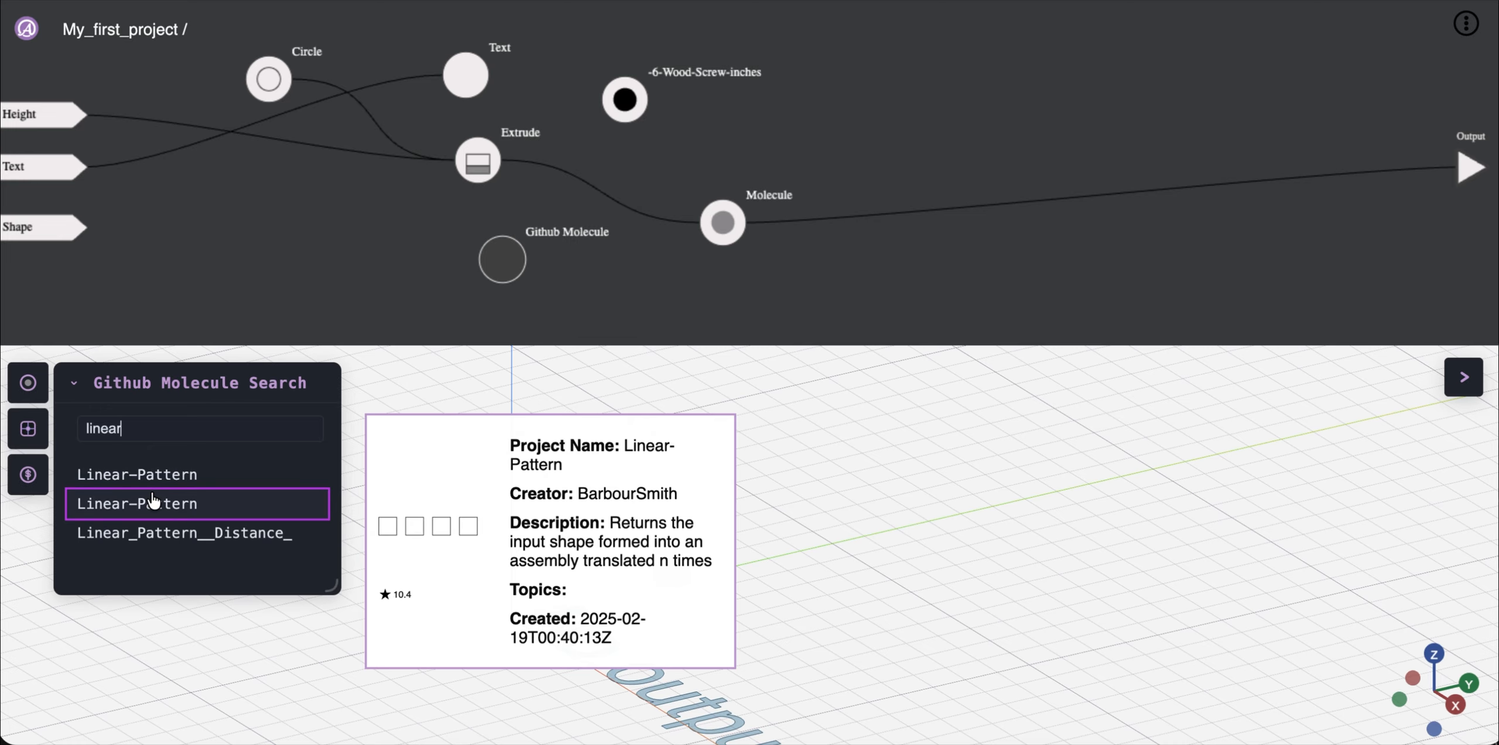
left_click(147, 474)
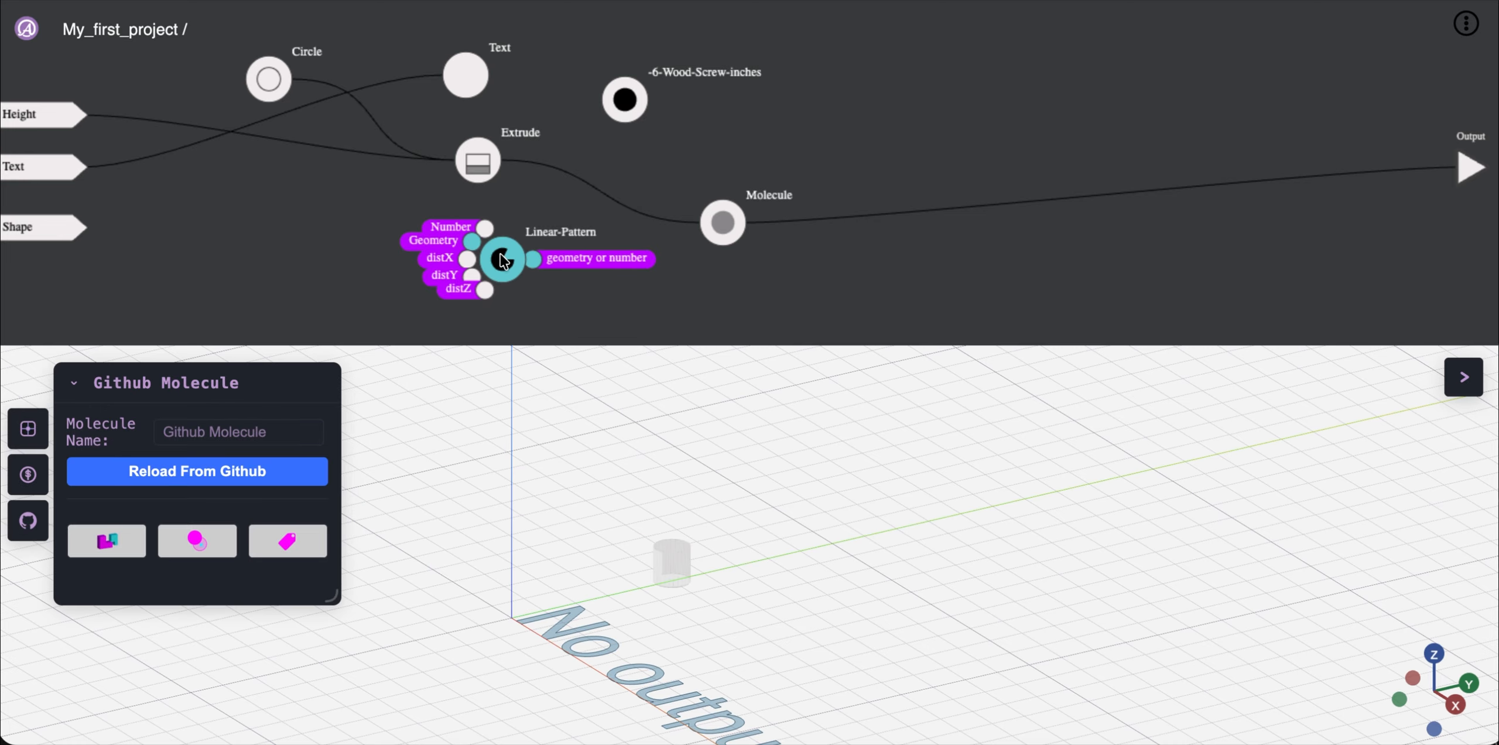
Place Linear-Pattern below and right of Extrude, connect Extrude's geometry to its Geometry input, and move the Molecule up clear of it
left_click_drag(501, 260, 361, 253)
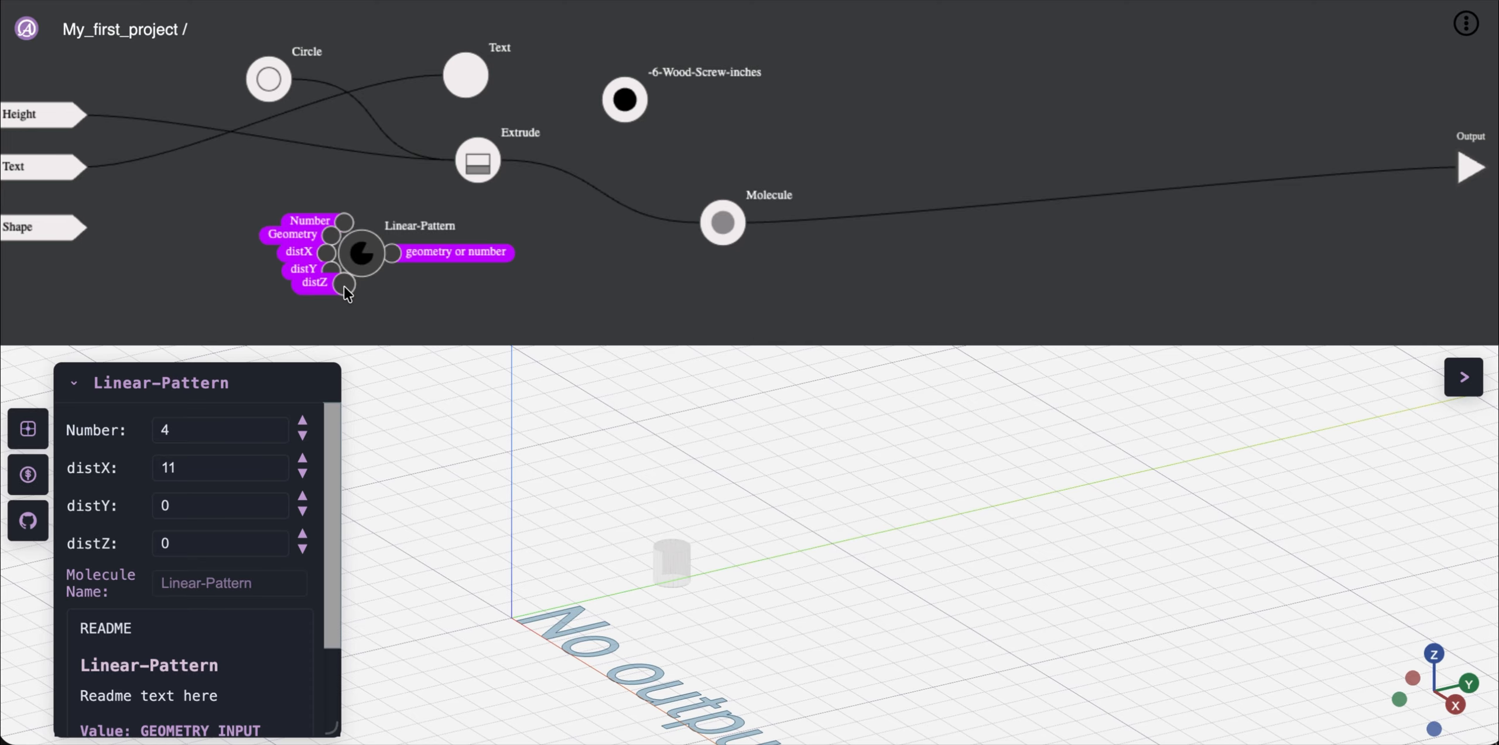
left_click_drag(357, 258, 557, 258)
left_click_drag(477, 160, 530, 239)
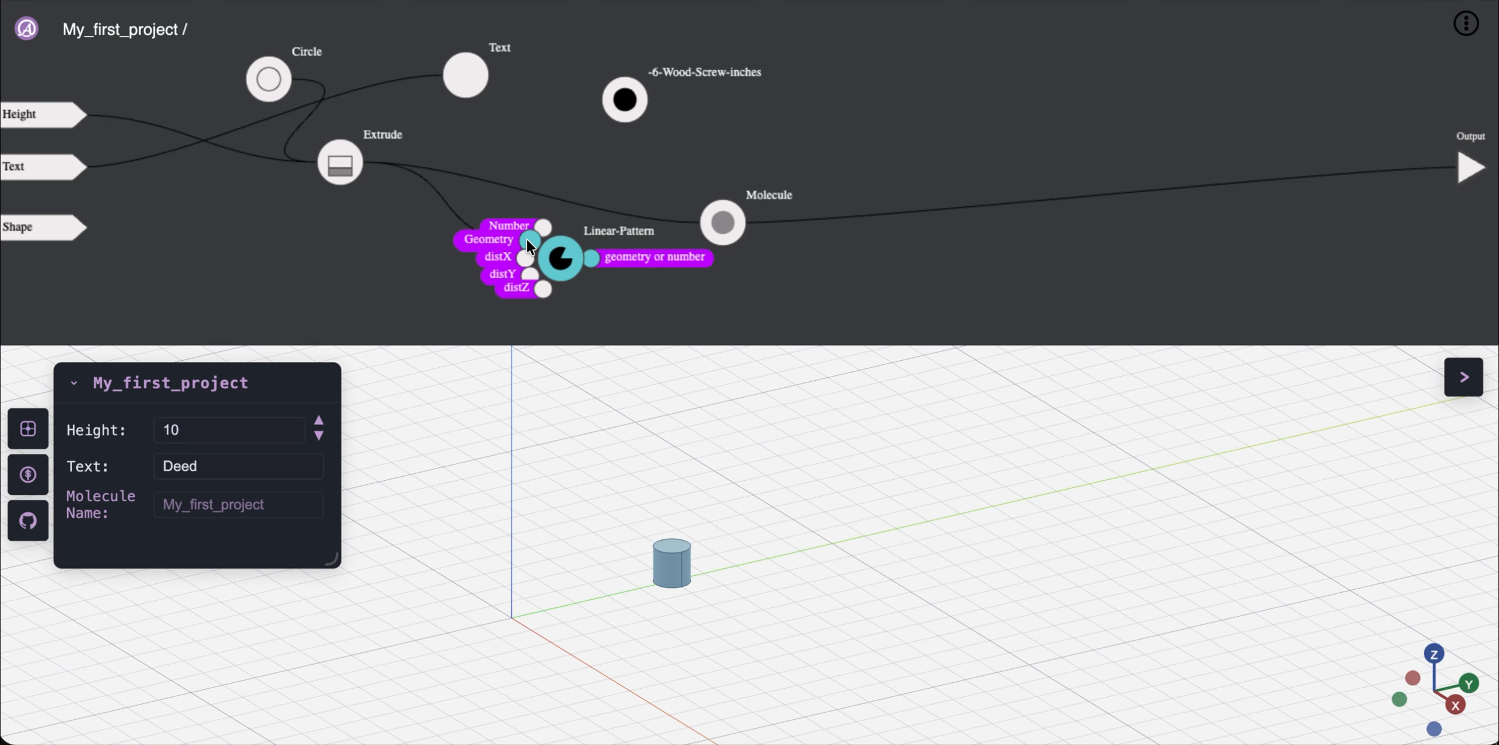
left_click(560, 264)
left_click_drag(713, 218, 807, 154)
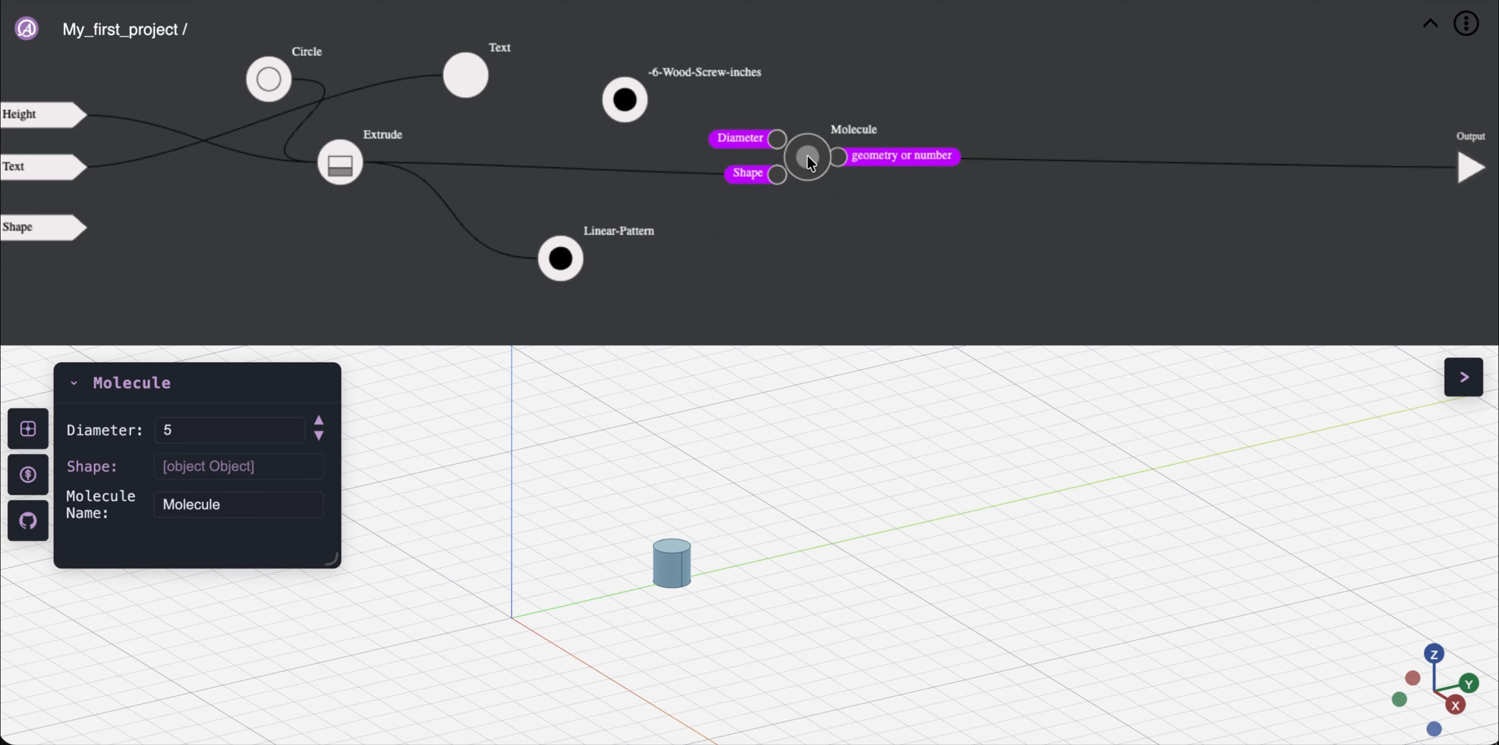
Select the Linear-Pattern molecule and examine its patterned cylinders along with the Number and distX parameters
left_click_drag(576, 259, 583, 259)
mouse_move(496, 612)
left_mouse_down()
mouse_move(595, 641)
mouse_move(468, 585)
mouse_move(496, 589)
left_mouse_up()
double_click(183, 425)
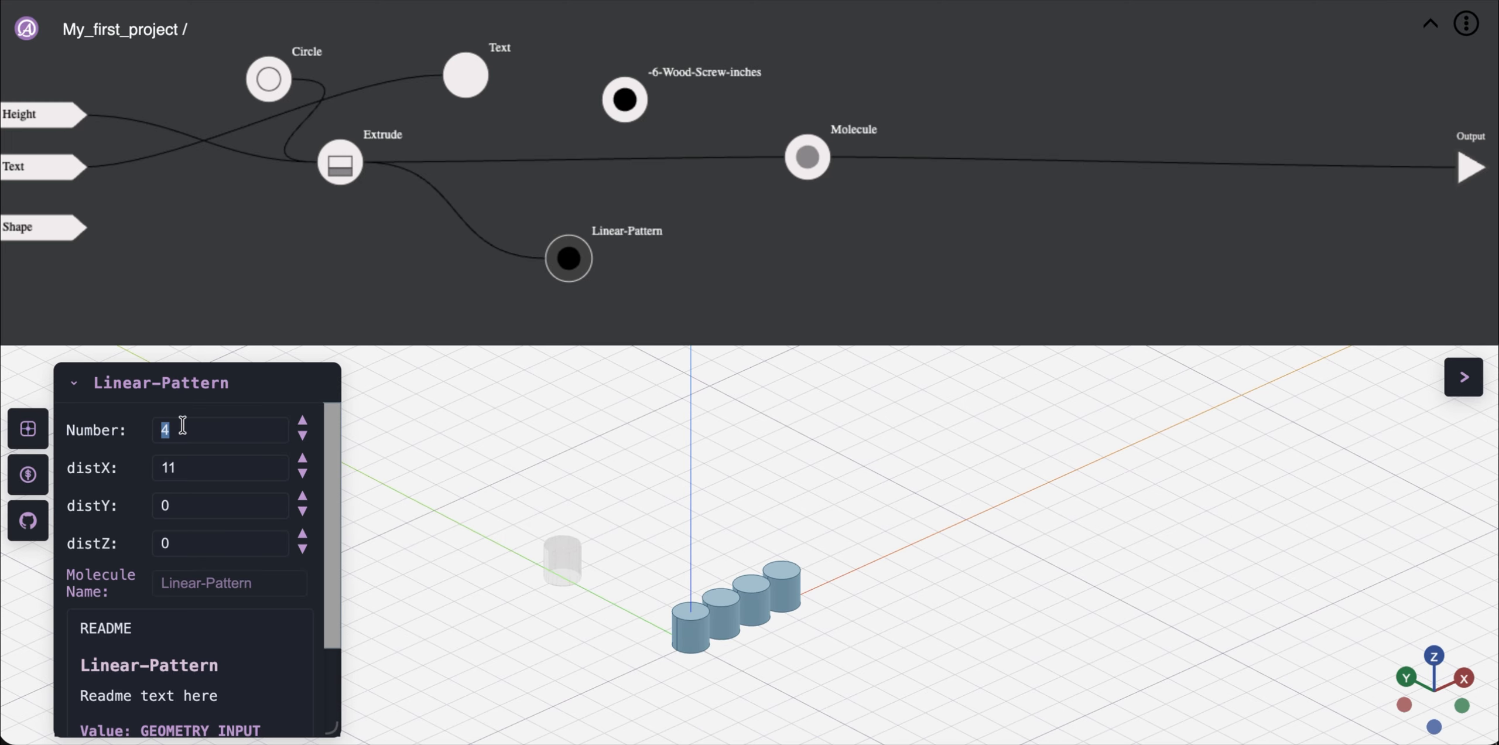
double_click(193, 469)
mouse_move(556, 267)
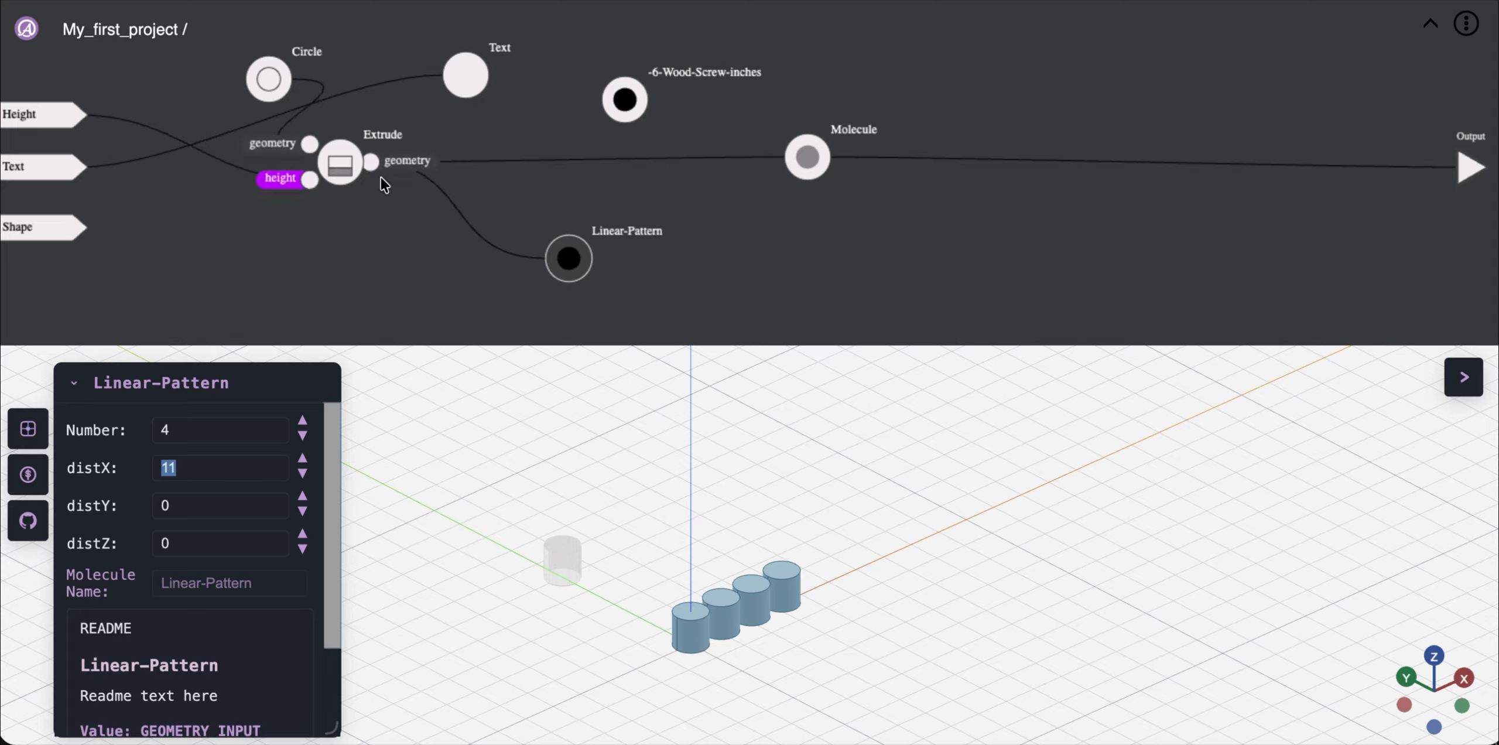